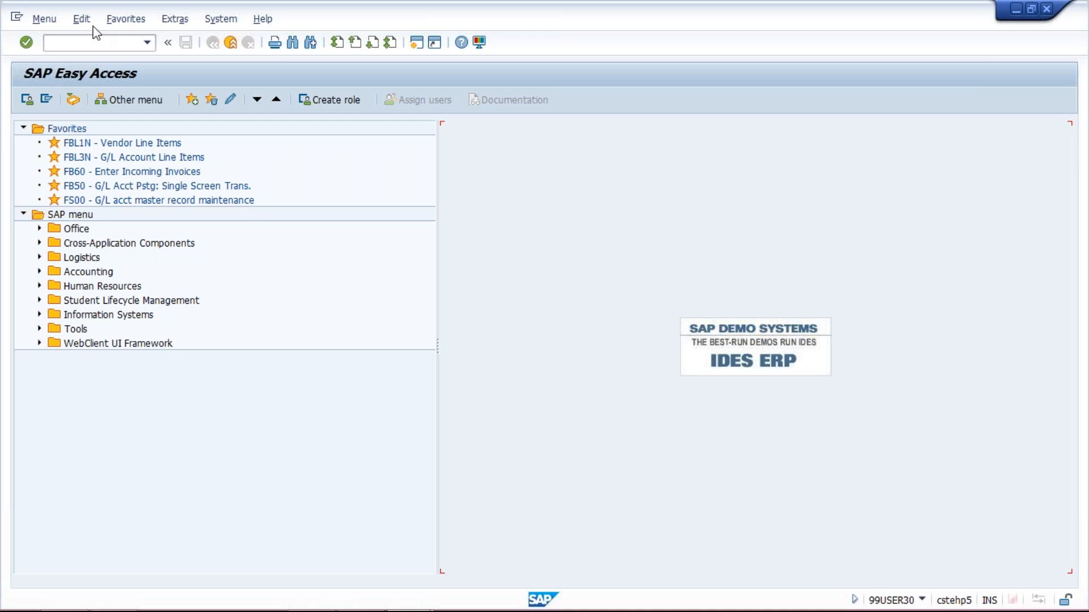
- Fill in transaction code OB58 without running it, and switch to the PowerPoint presentation
click(126, 45)
text(OB58)
click(359, 596)
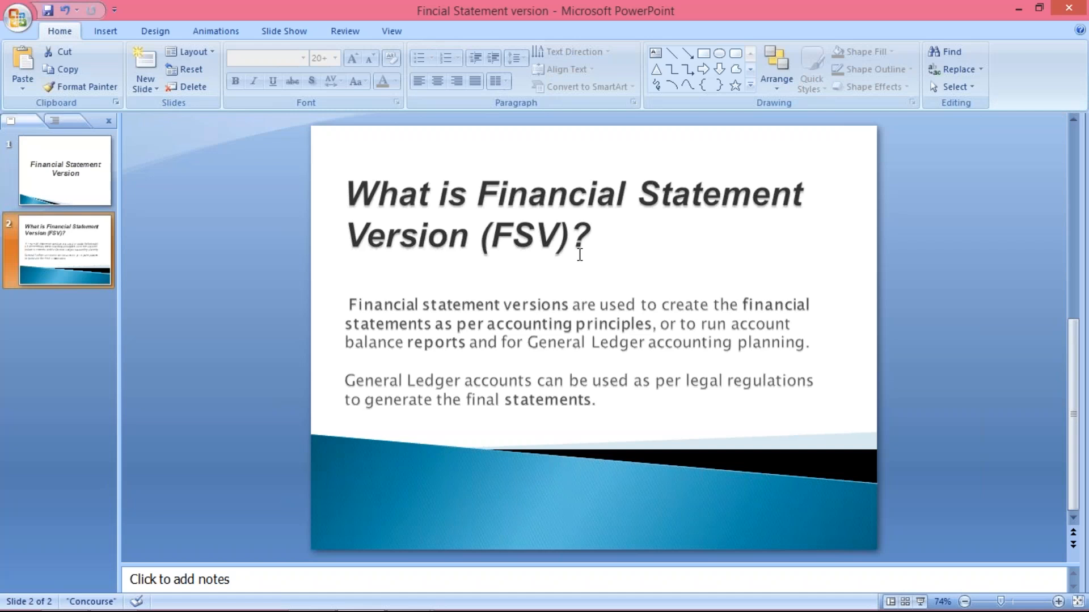
- Add the line "TCODE – OB58" directly below the title "What is Financial Statement Version (FSV)?" on slide 2
click(436, 274)
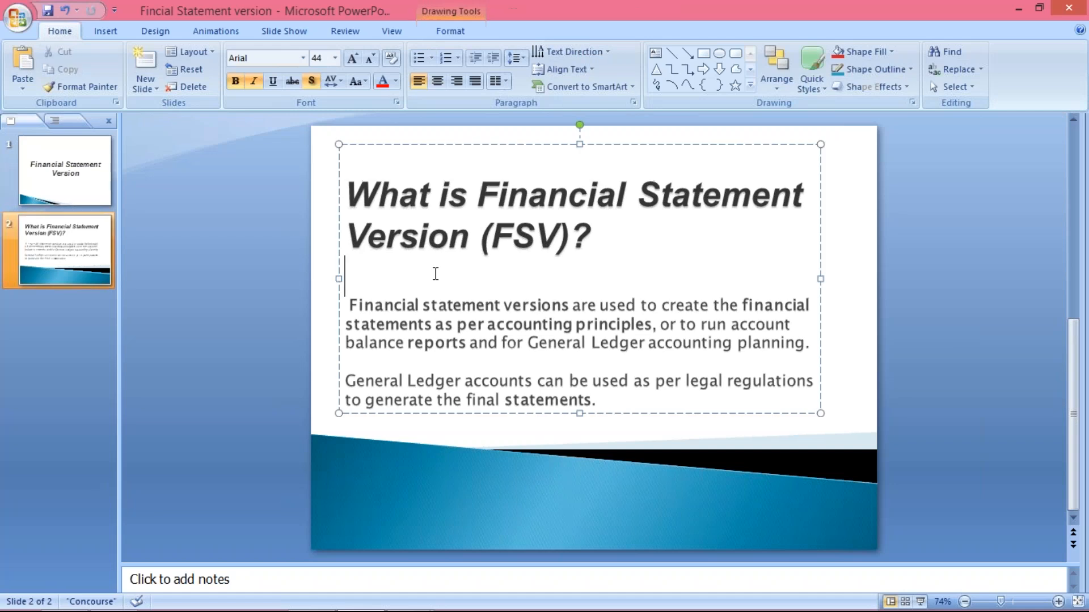
text(t)
key(BackSpace)
text(TCODE)
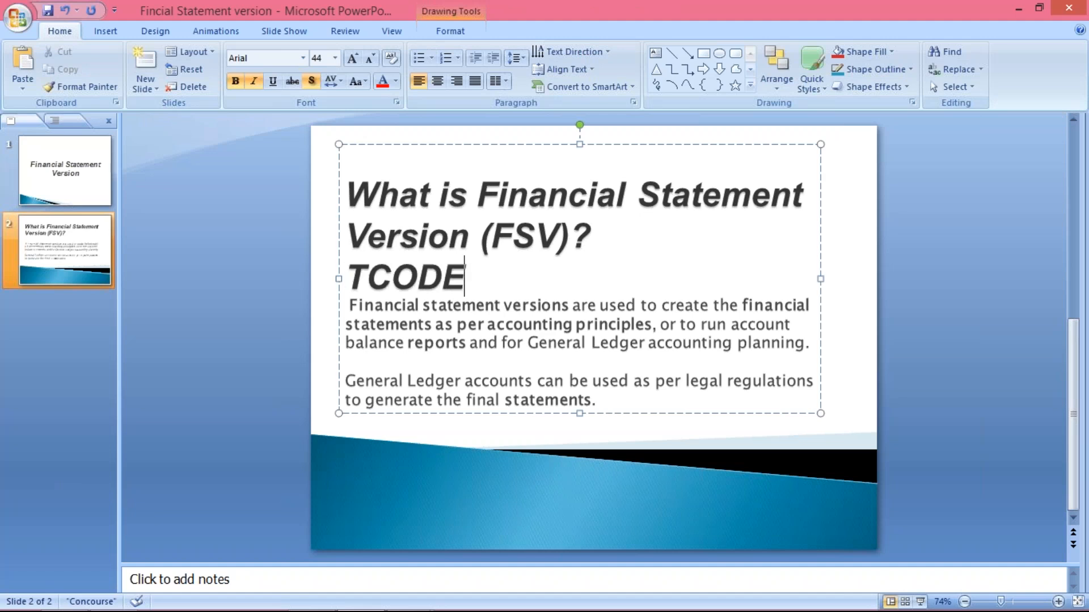
text( - ON)
key(BackSpace)
text(B)
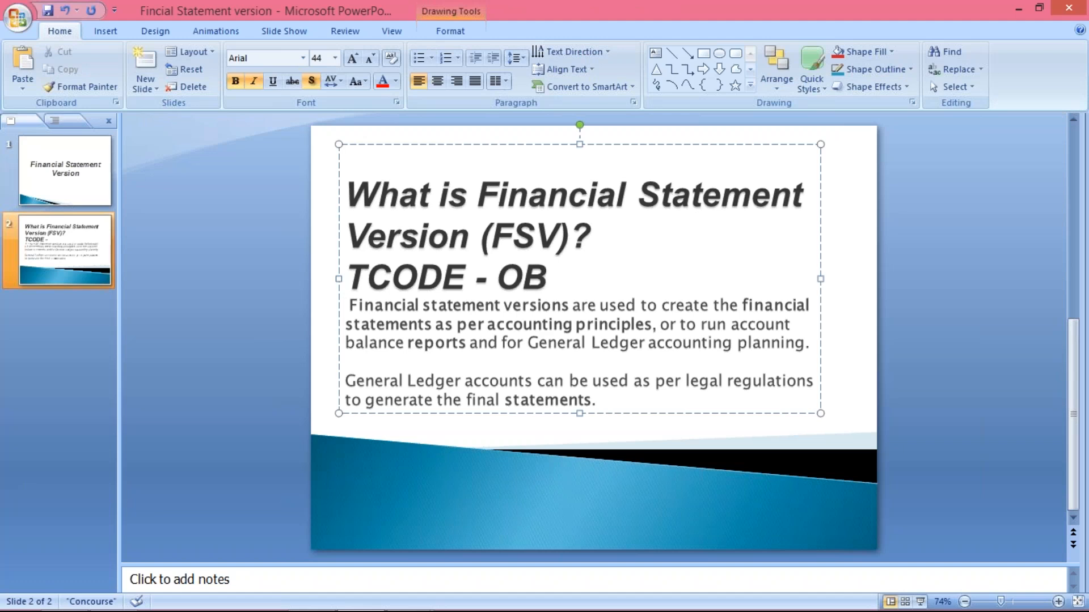
text(58)
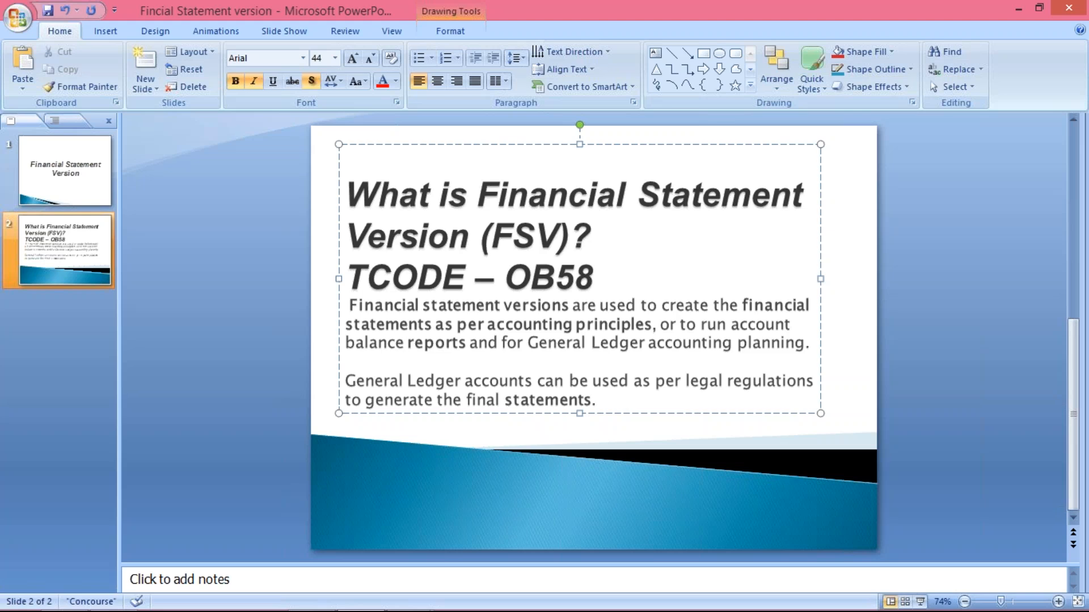
- Set the font size of the whole "TCODE – OB58" line to 20
key(shift+Left)
key(shift+Left)
key(shift+Left)
key(shift+Left)
key(shift+Left)
key(shift+Left)
key(shift+Left)
key(shift+Left)
key(shift+Left)
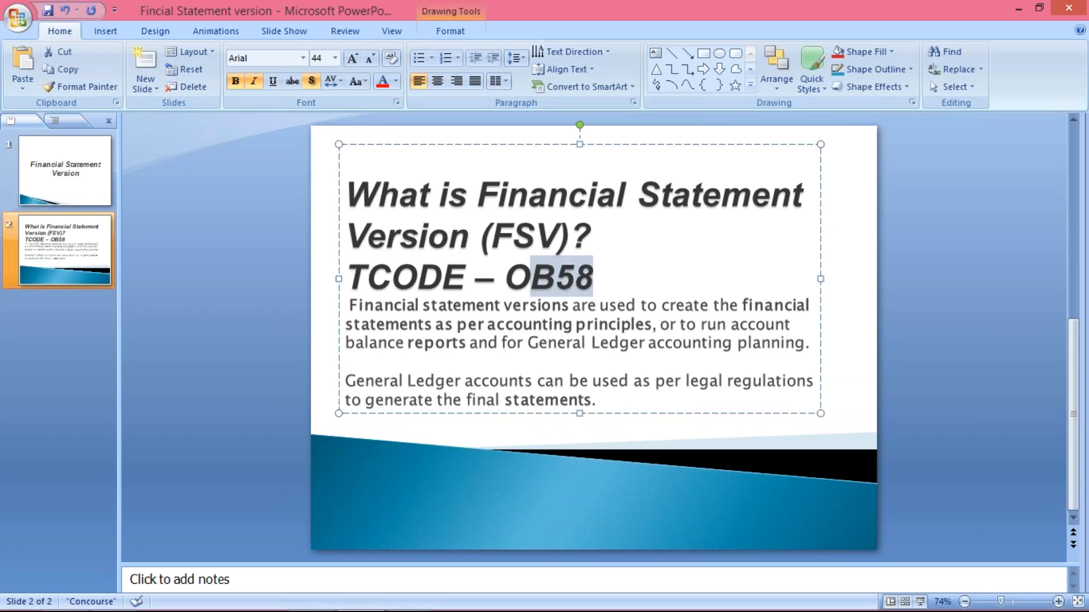
key(shift+Left)
key(shift+Left)
key(shift+Left)
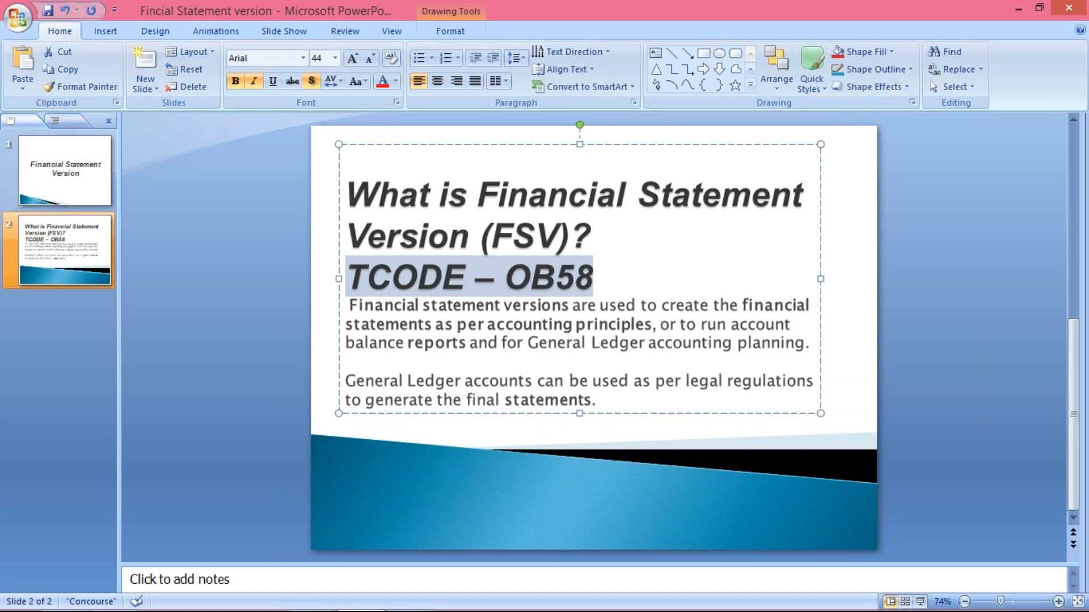
click(353, 59)
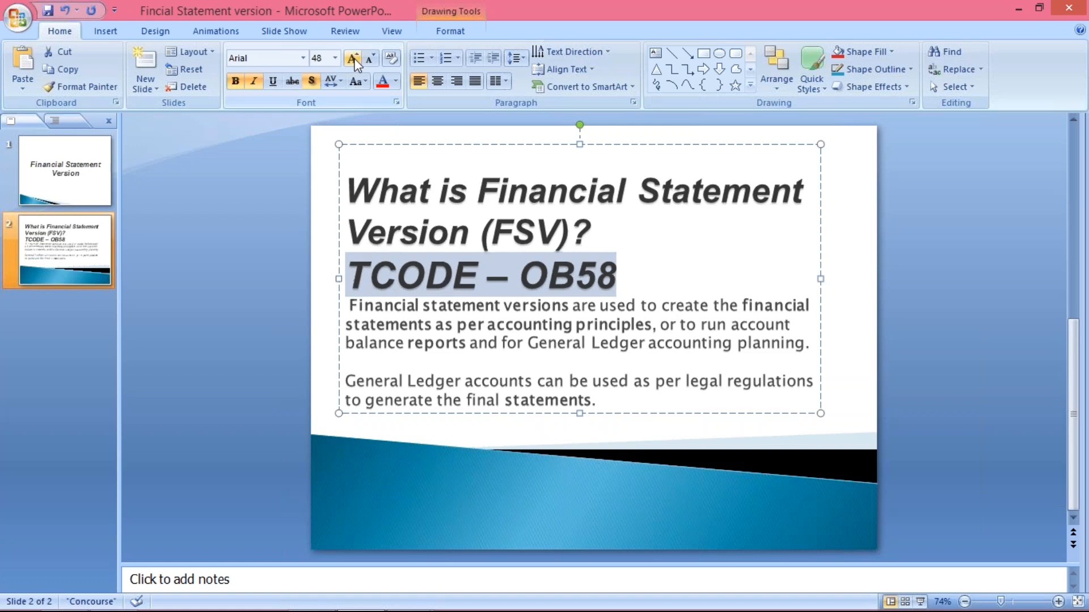
click(354, 60)
click(353, 60)
click(369, 59)
click(369, 59)
click(369, 59)
click(370, 60)
click(370, 60)
click(369, 59)
click(369, 60)
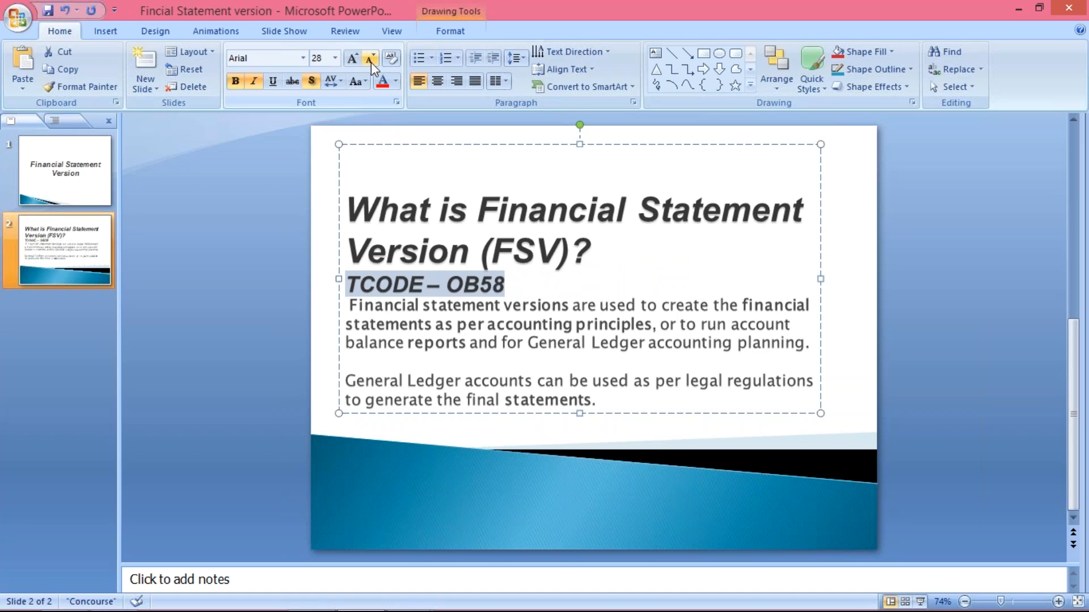
click(369, 59)
click(369, 59)
click(369, 59)
click(370, 61)
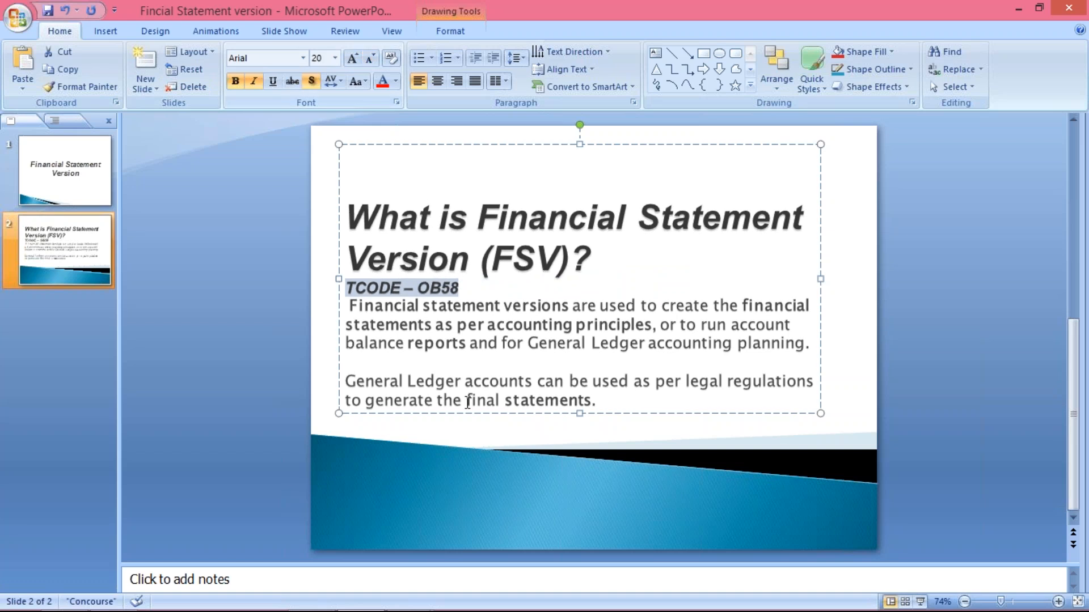
- Insert an empty line between the "TCODE – OB58" line and the body text, and deselect the text box
click(475, 292)
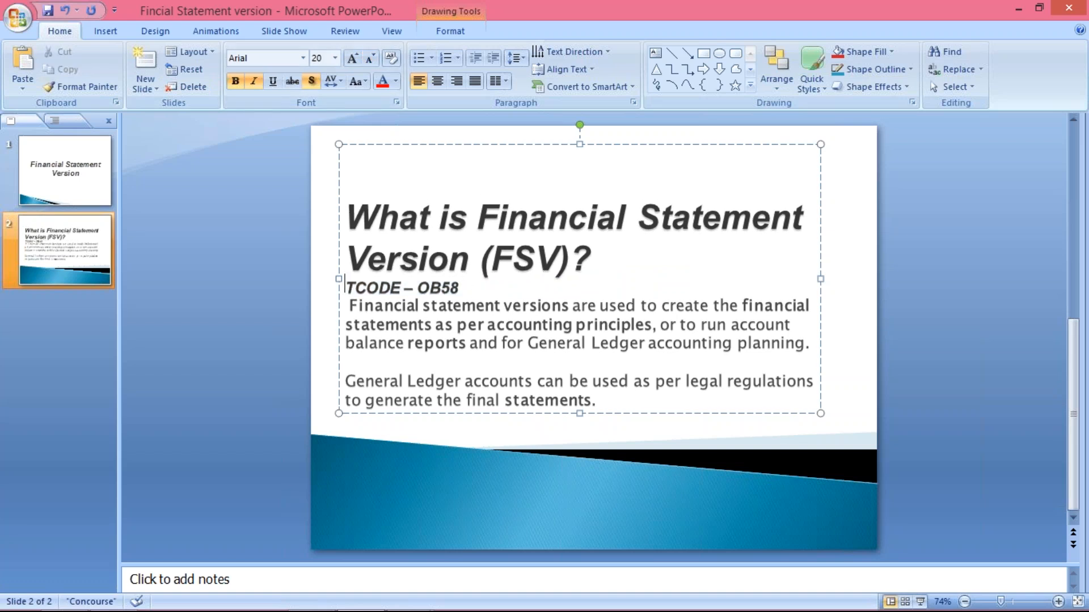
key(Return)
click(646, 402)
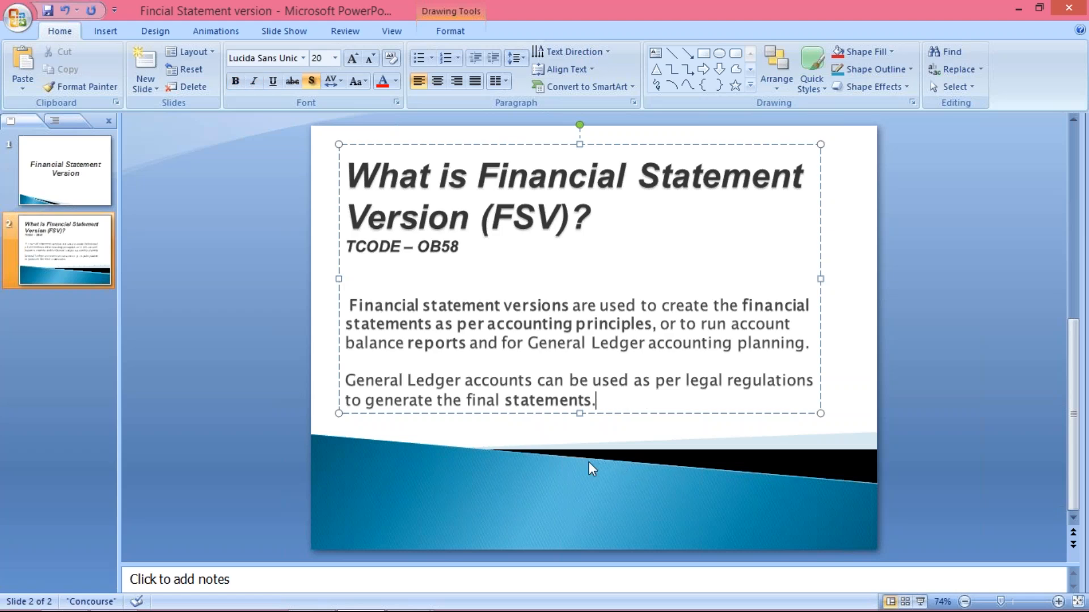
click(422, 526)
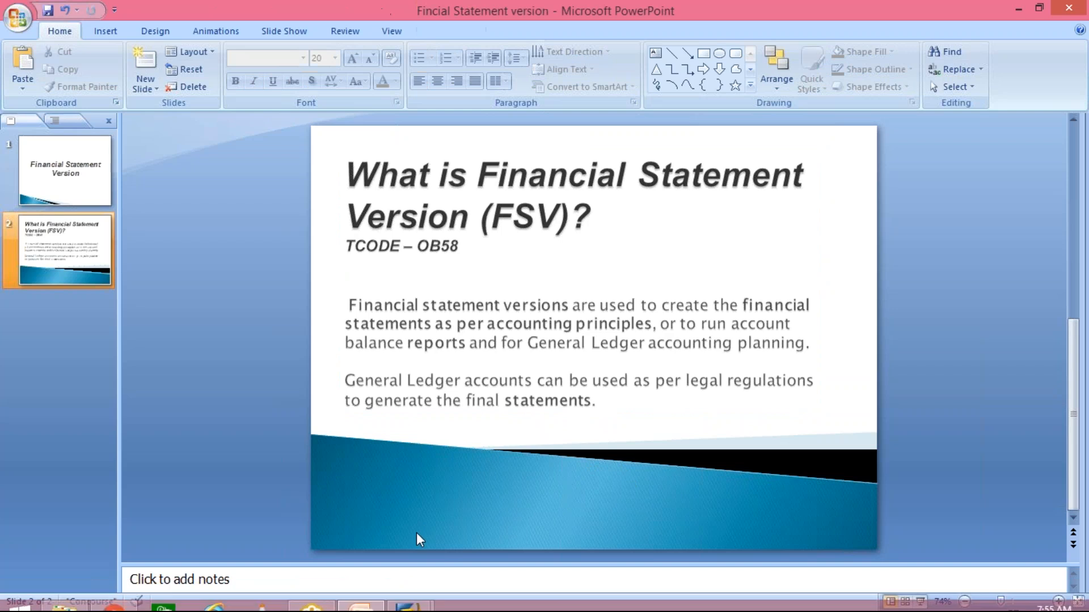
- Switch to the SAP Easy Access window and run transaction OB58
mouse_move(412, 603)
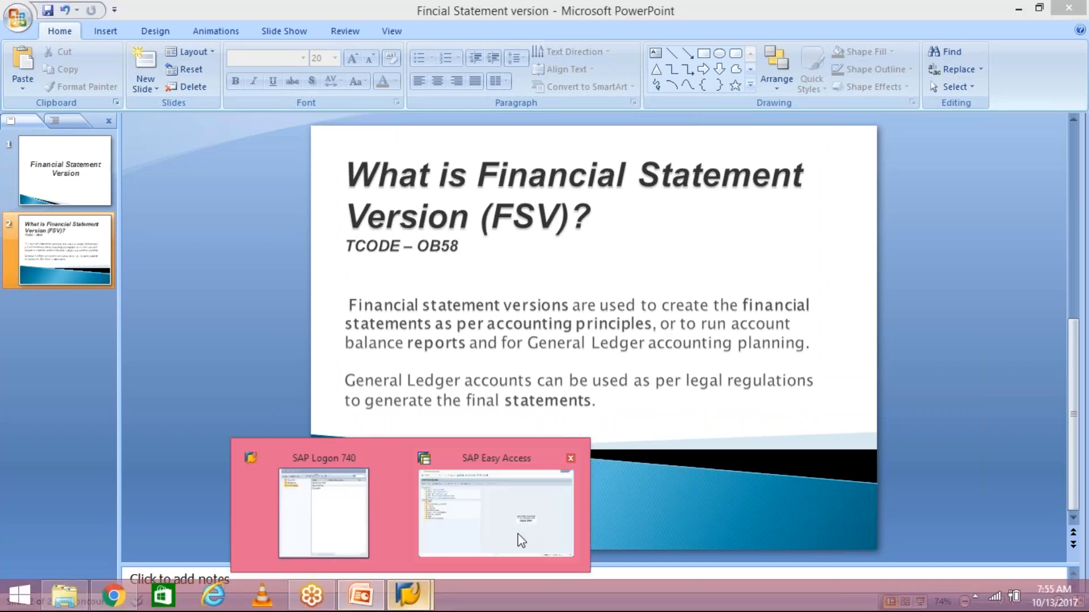
click(517, 539)
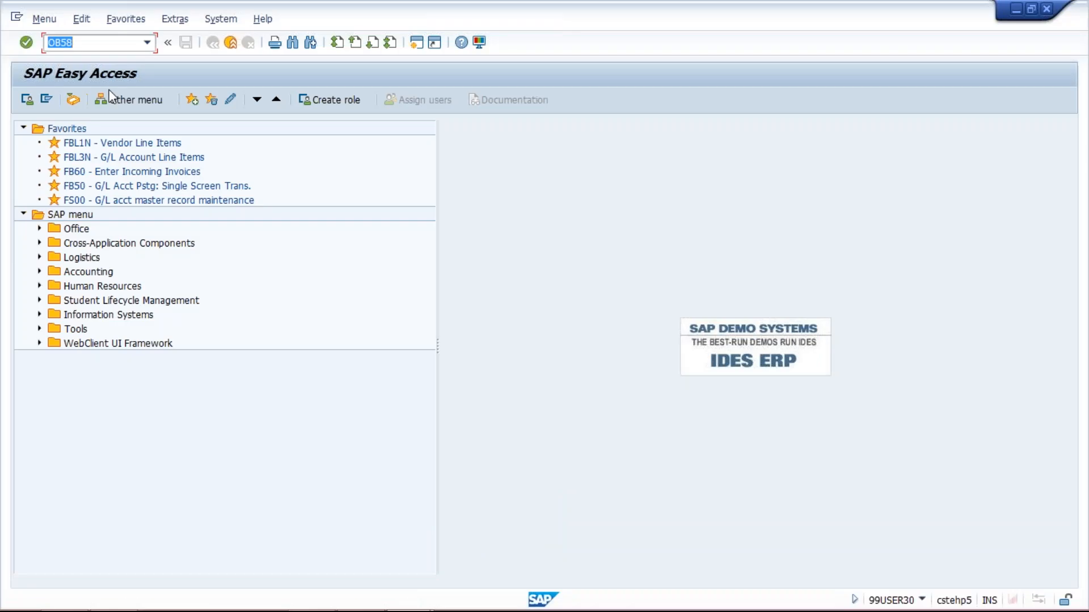
key(Return)
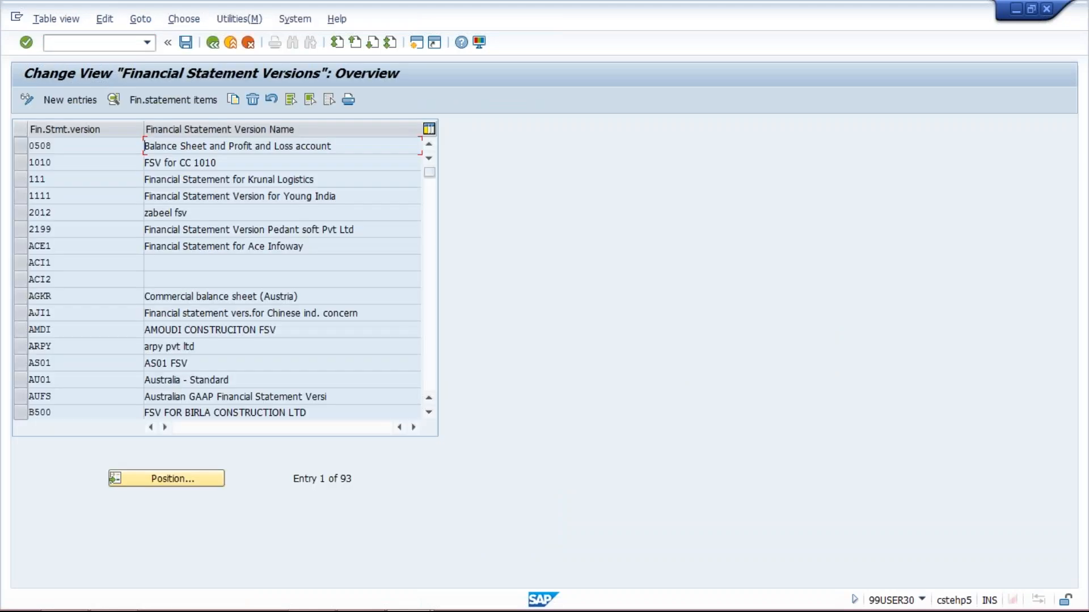
- Start a new financial statement version entry with the key TM10 and the name FSV FOR TM
click(77, 99)
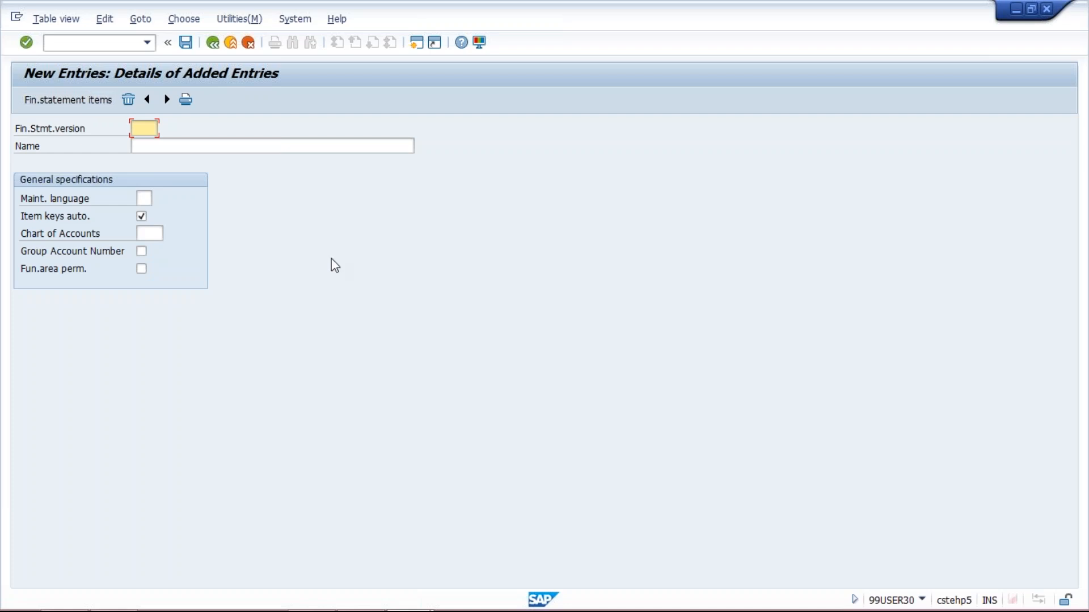
text(TM10)
key(Tab)
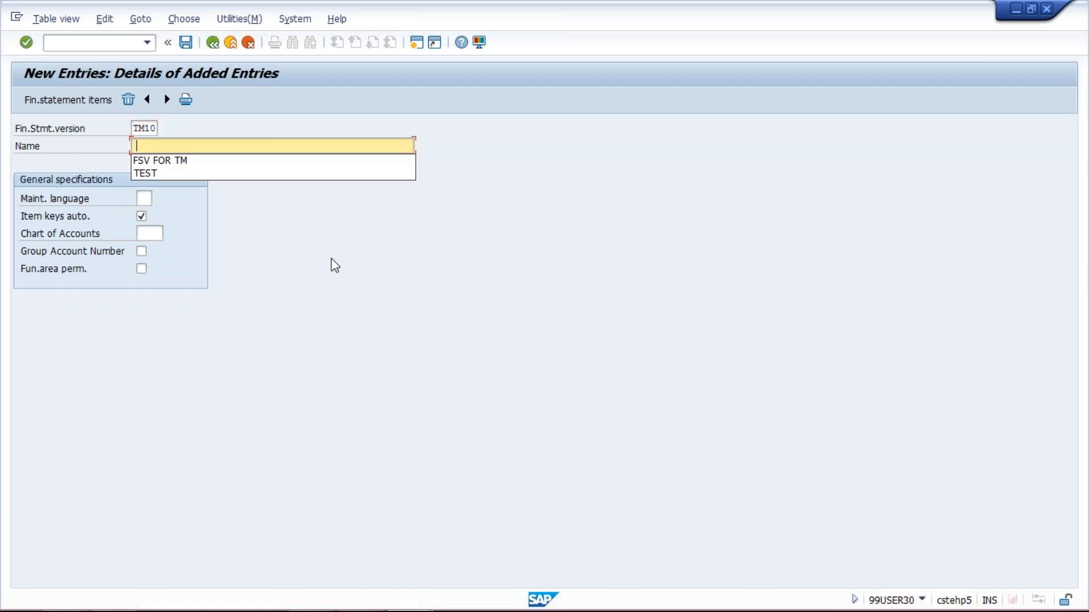
key(Down)
key(Return)
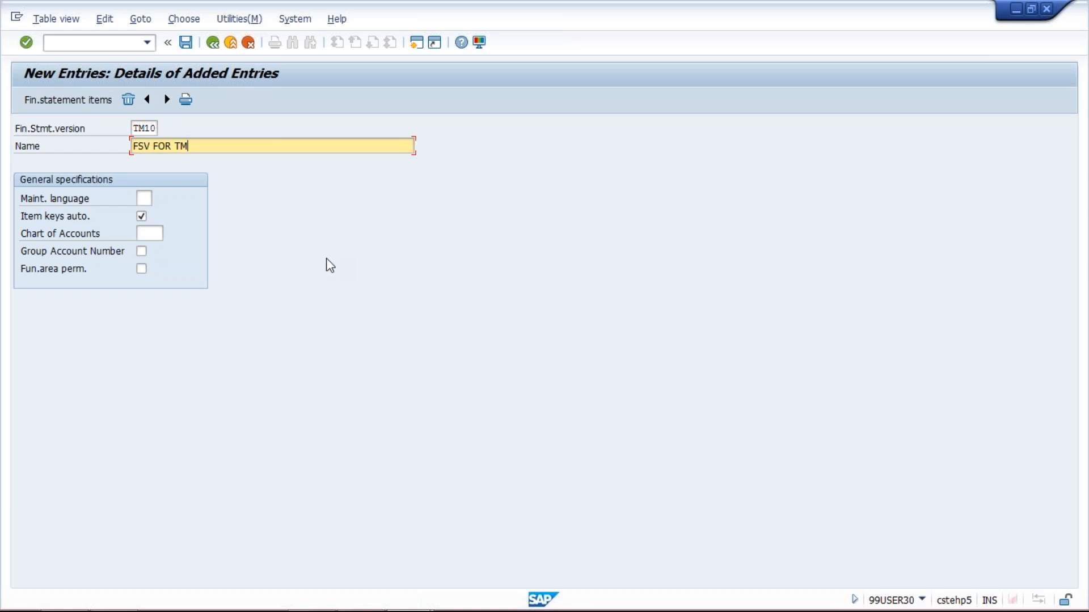
- Set the new version's maintenance language to EN and its chart of accounts to TM10, and validate the entry
click(143, 196)
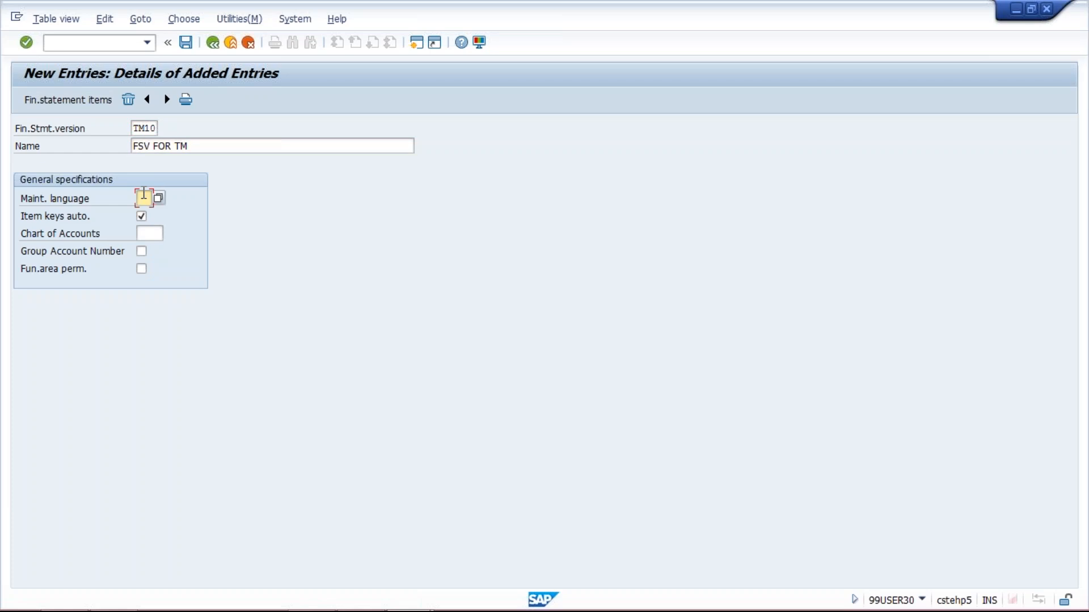
text(EN)
click(156, 238)
text(TM10)
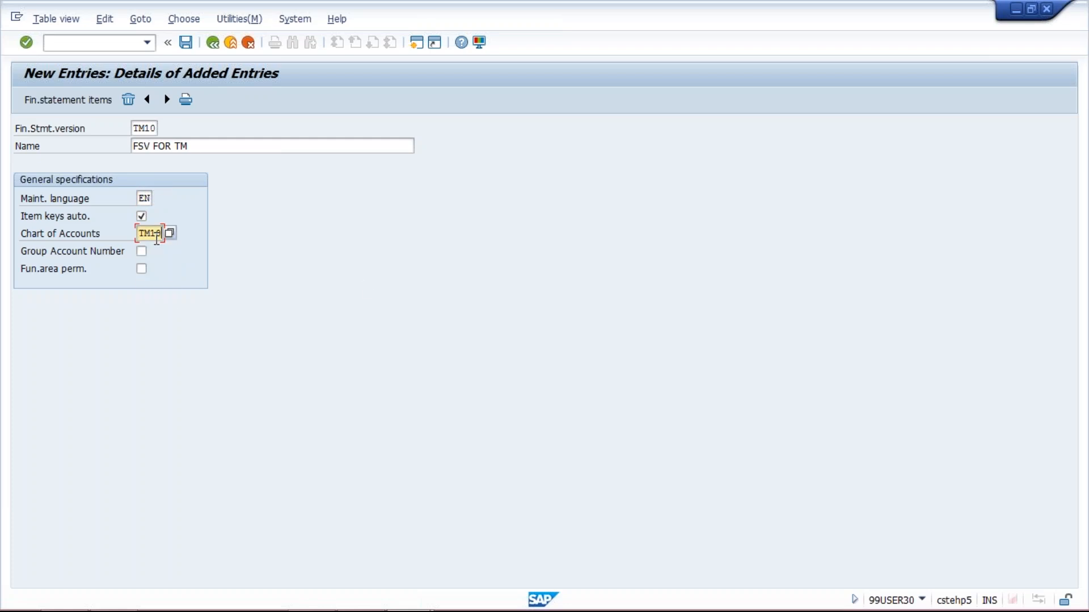
key(Return)
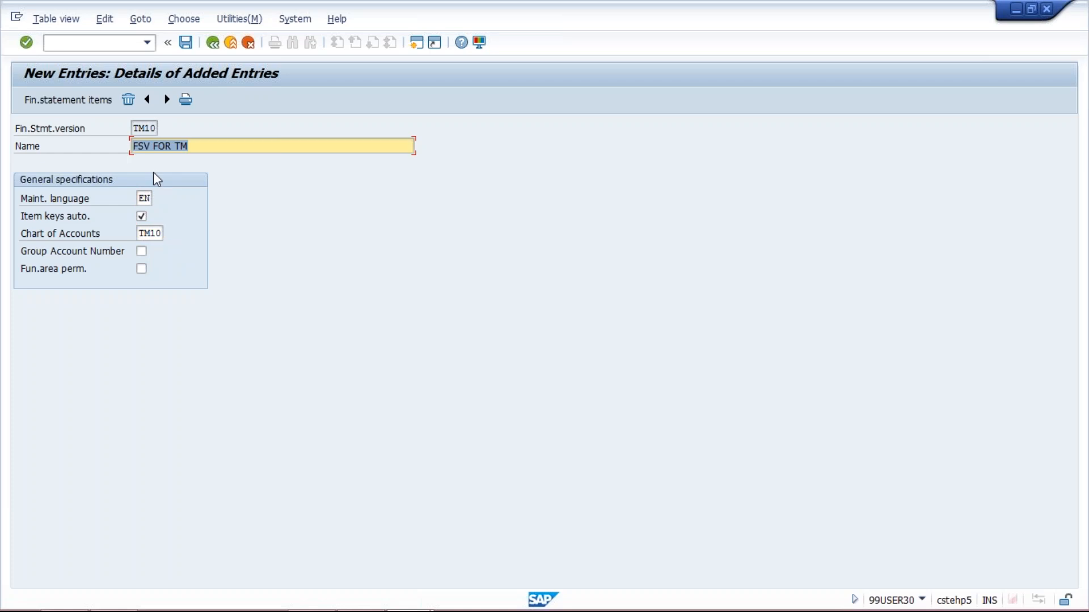
- Open the financial statement items of version TM10, saving the new entry first
click(69, 100)
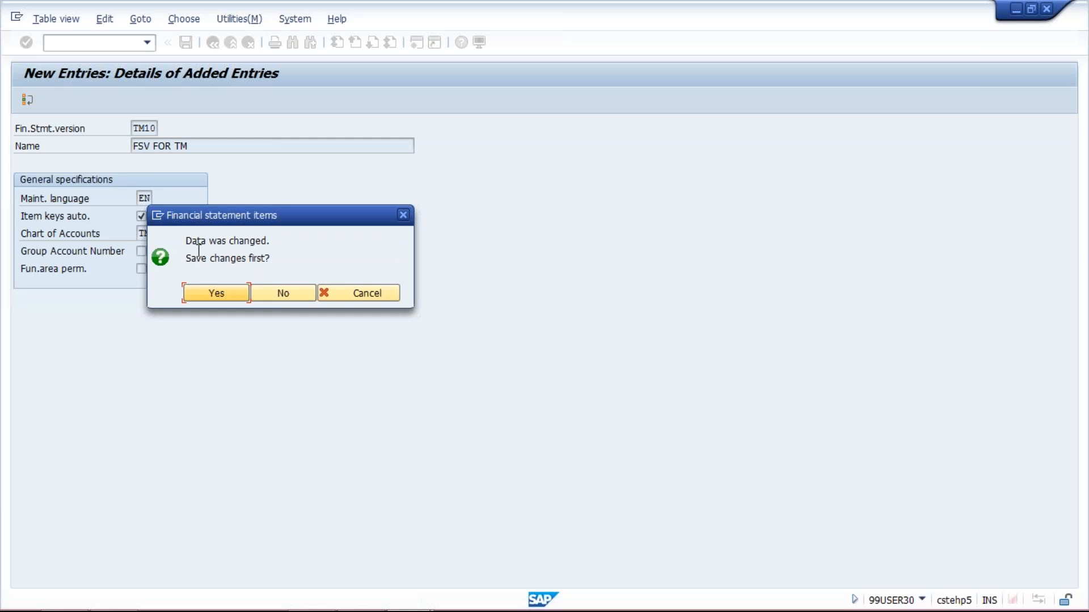
click(217, 294)
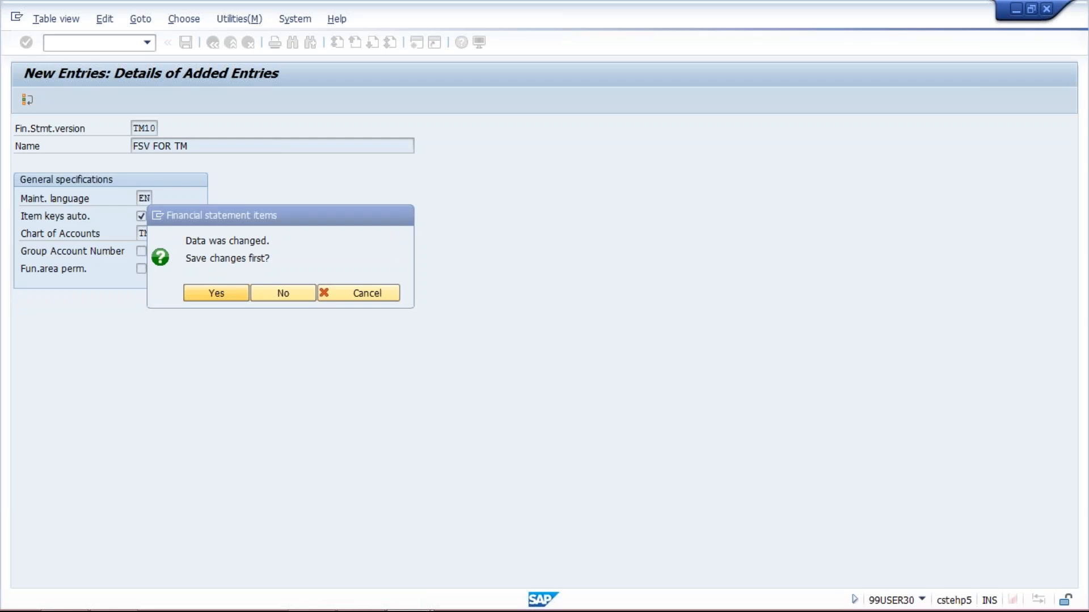
click(235, 269)
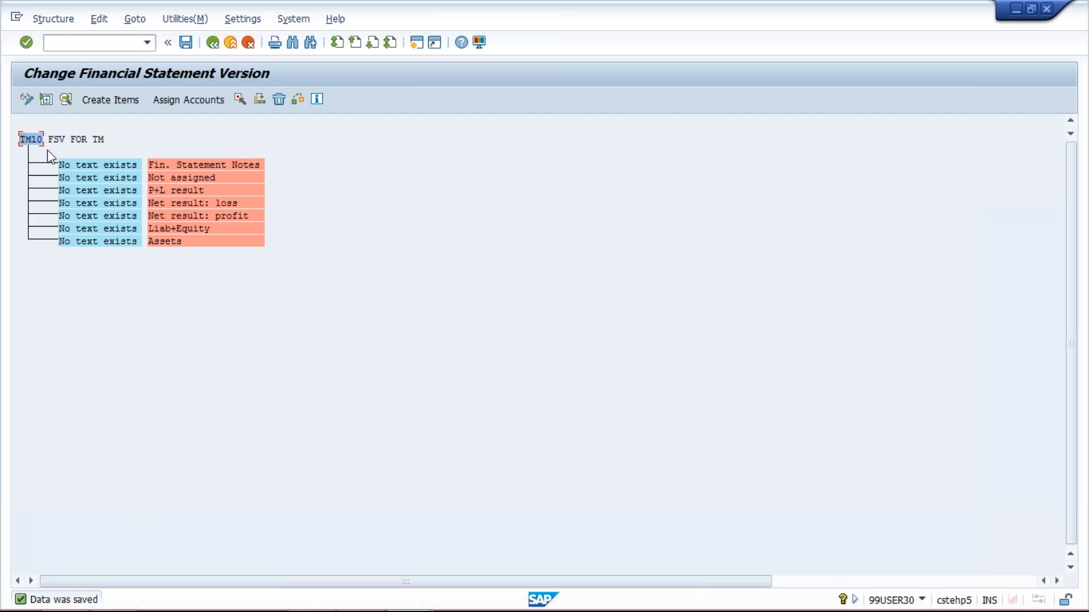
- Examine the default items of the TM10 structure and their labels, such as Fin. Statement Notes, Not assigned and P+L result
click(176, 165)
click(88, 166)
click(97, 178)
click(97, 204)
click(96, 216)
click(97, 229)
click(97, 242)
click(188, 164)
click(189, 176)
click(189, 191)
- Create the items PROFIT & LOSS ACCOUNT and BALANCESHEET STATEMENT directly under the TM10 root node
click(34, 144)
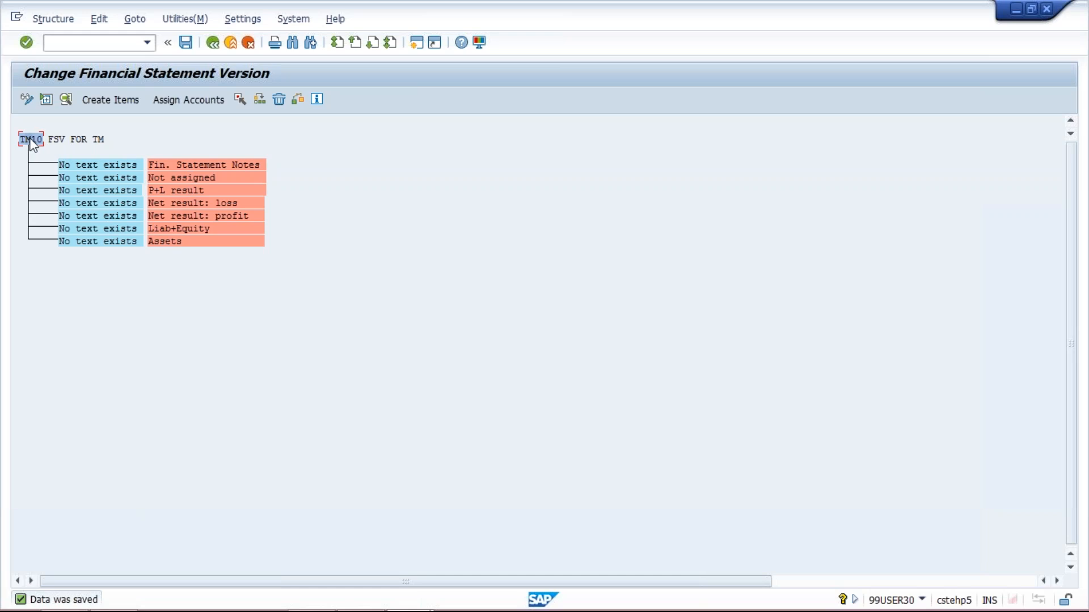
click(121, 100)
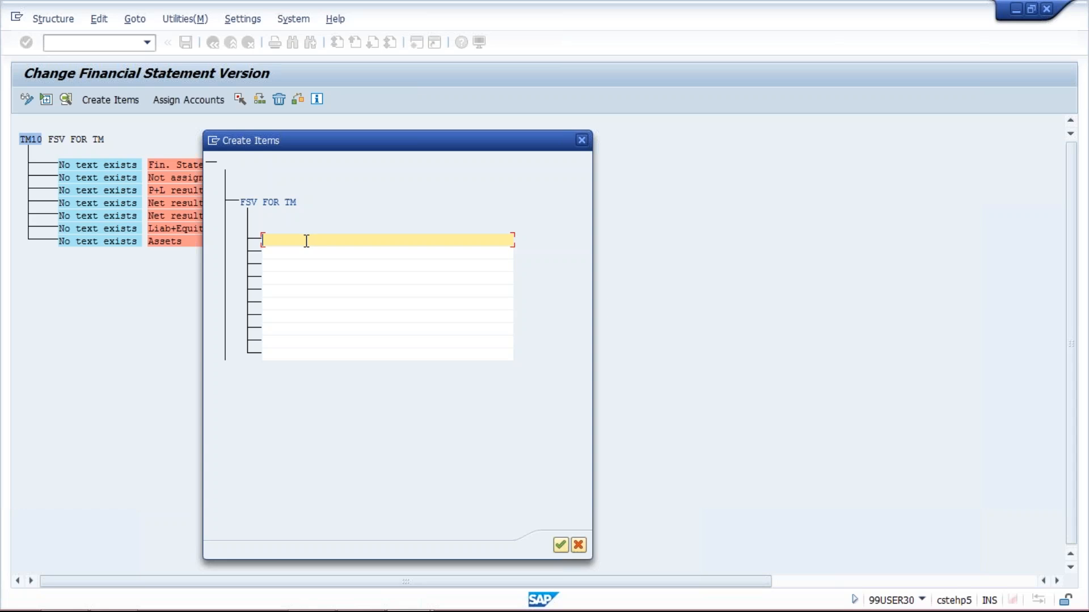
text(ROFIT & LOSS ACCOUNT)
click(316, 254)
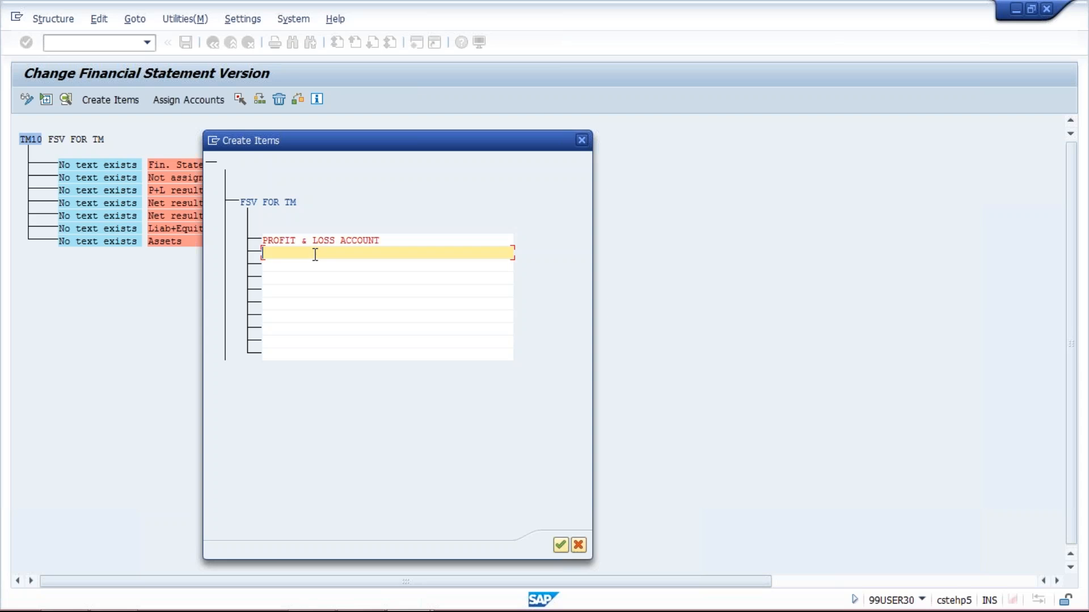
text(BALANCESHEET STATEMENT)
key(Return)
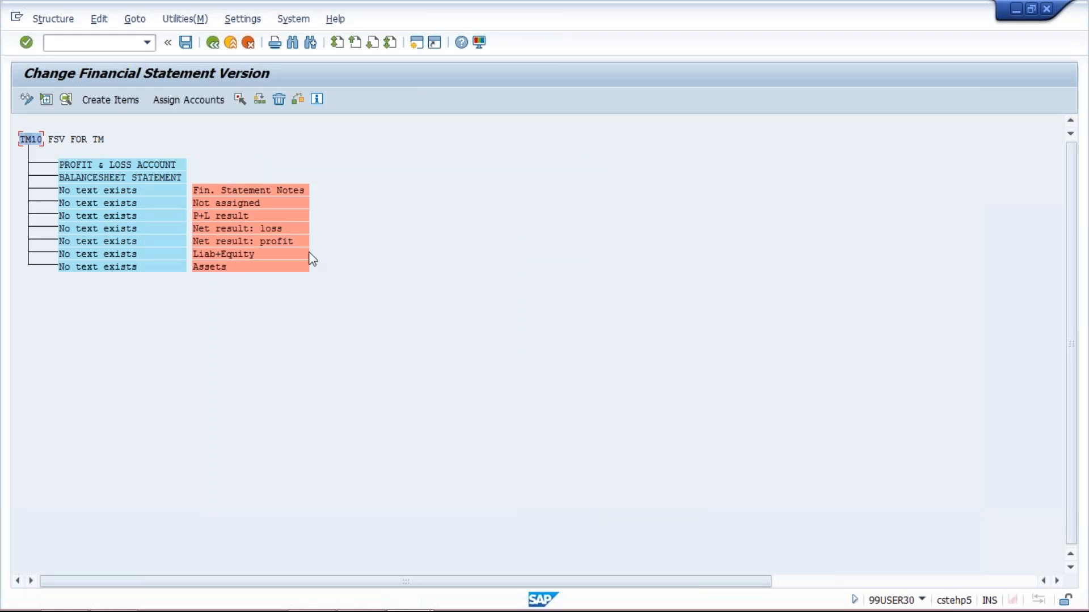
click(138, 164)
click(148, 180)
click(125, 167)
click(121, 177)
- Create the subitems EXPENSES and REVENUE under PROFIT & LOSS ACCOUNT
click(127, 165)
click(120, 104)
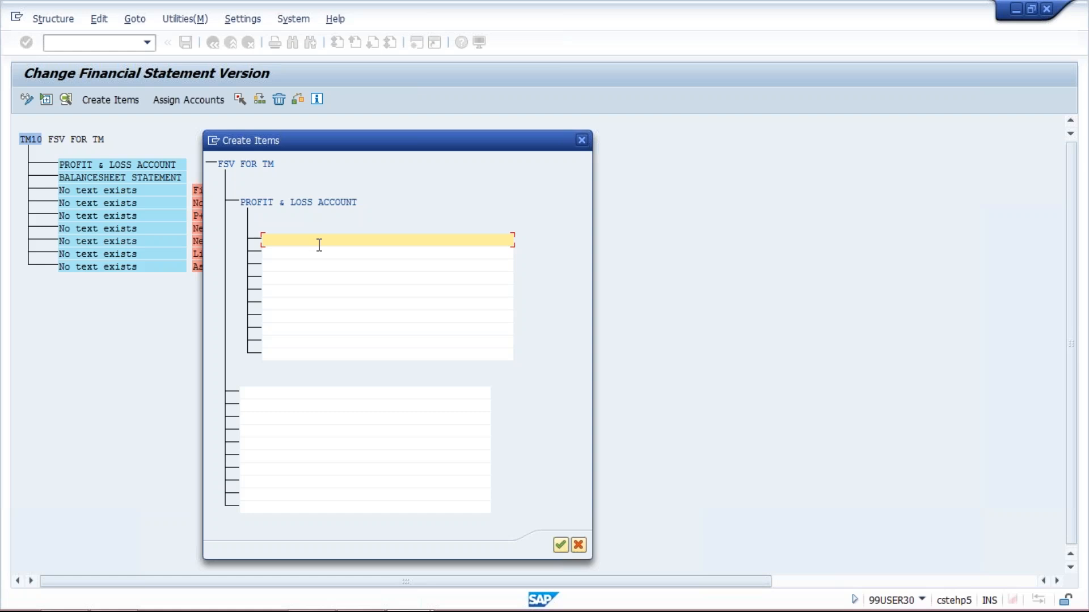
text(EXPENSES)
key(Tab)
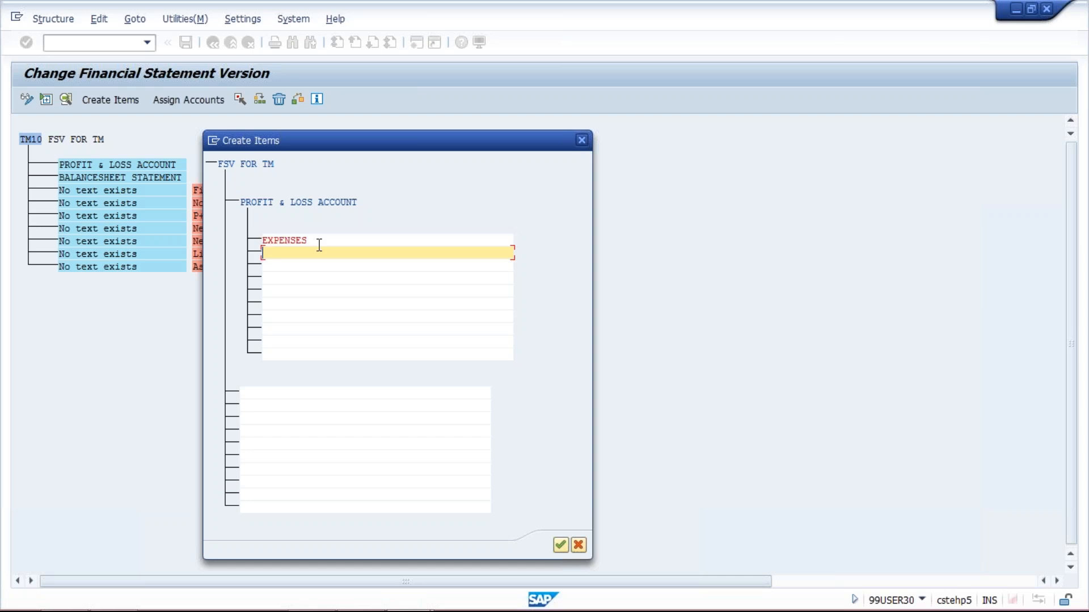
text(REVENUE)
key(Return)
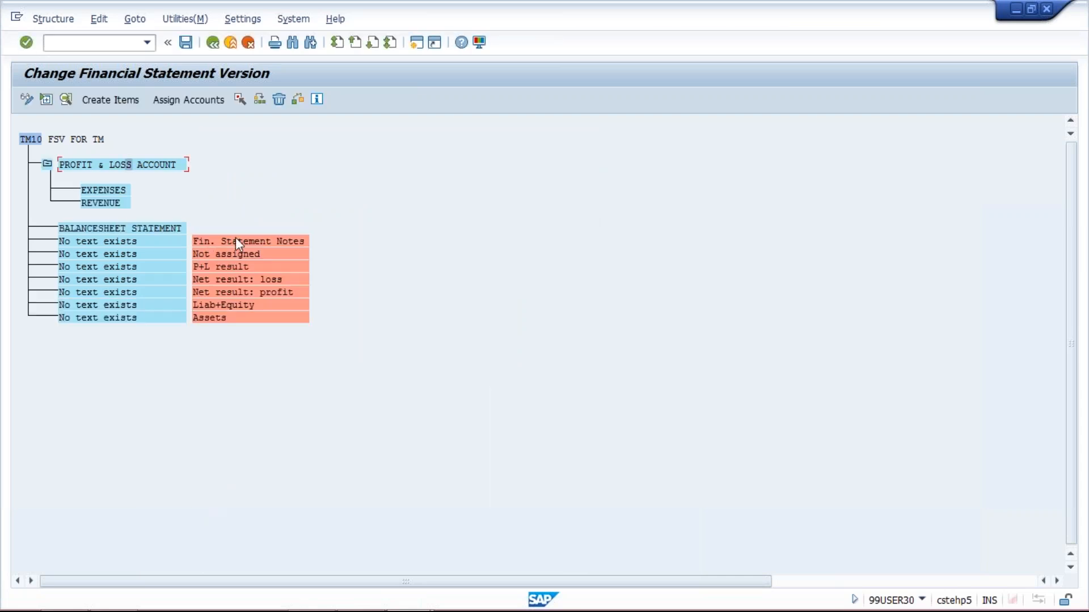
- Create the subitems ASSET and LIABILITY under BALANCESHEET STATEMENT
click(171, 228)
click(125, 98)
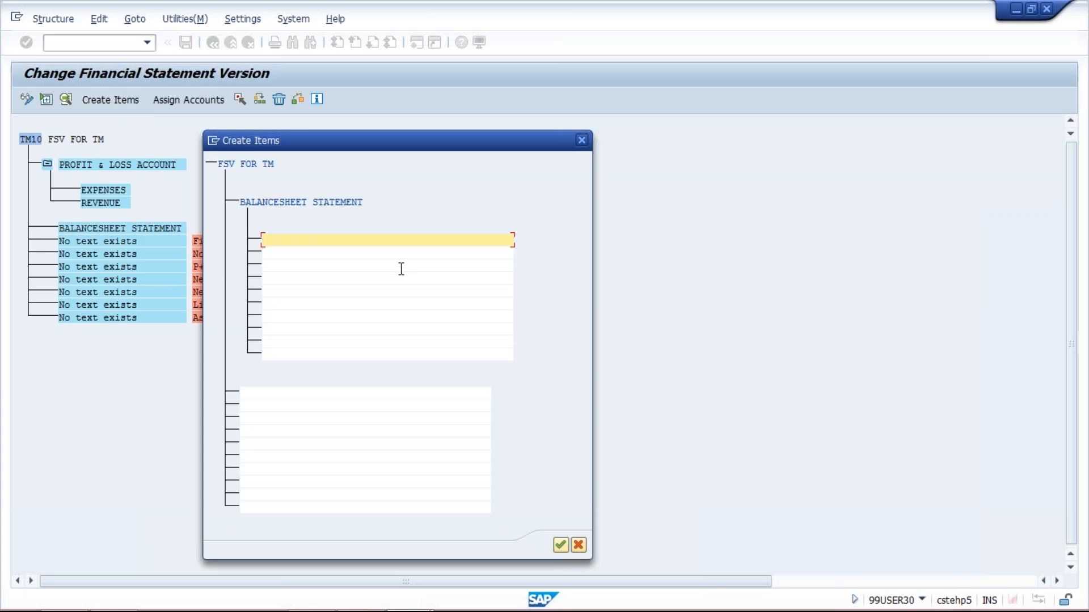
text(ASSET)
key(Tab)
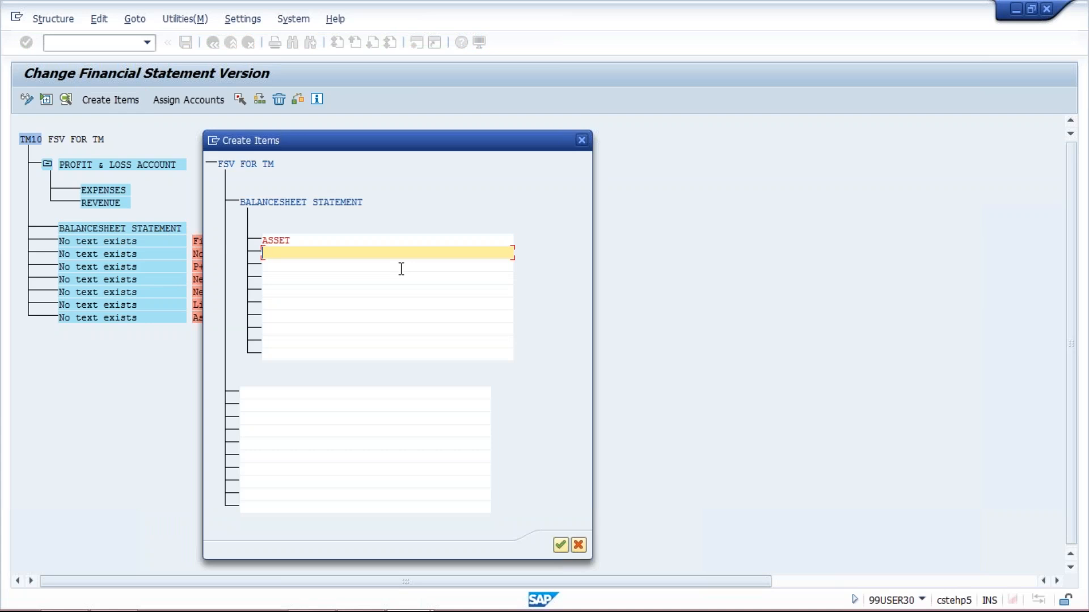
text(LIABILITY)
key(Return)
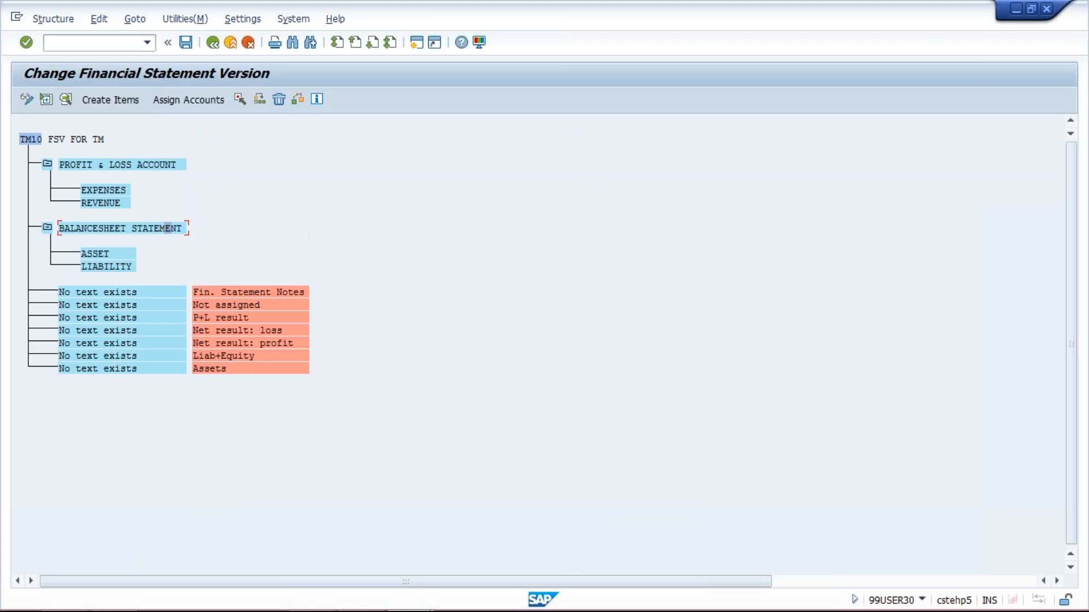
click(102, 254)
click(117, 101)
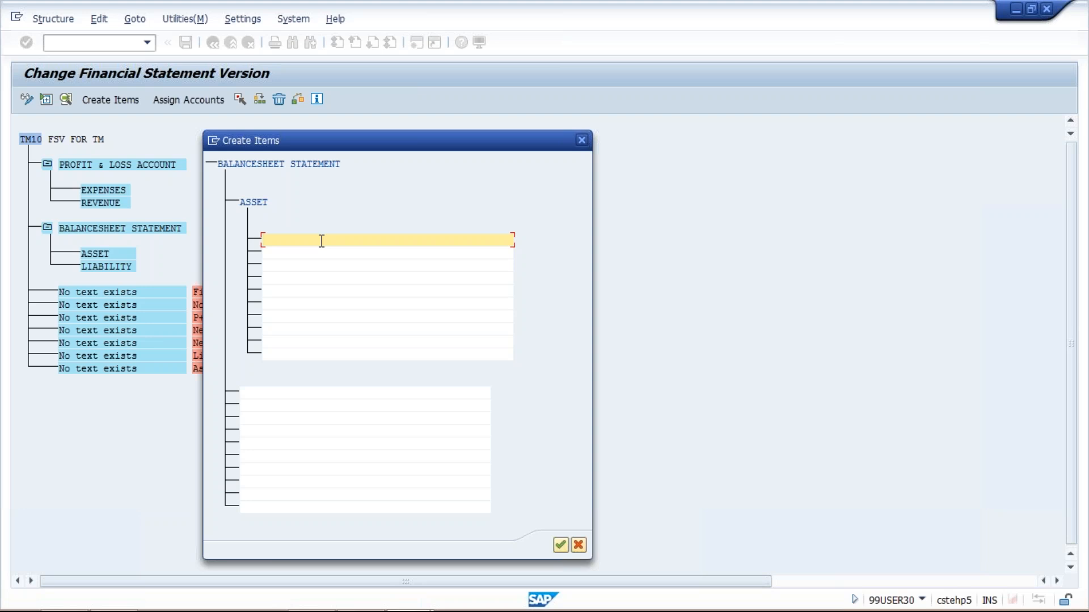
click(582, 141)
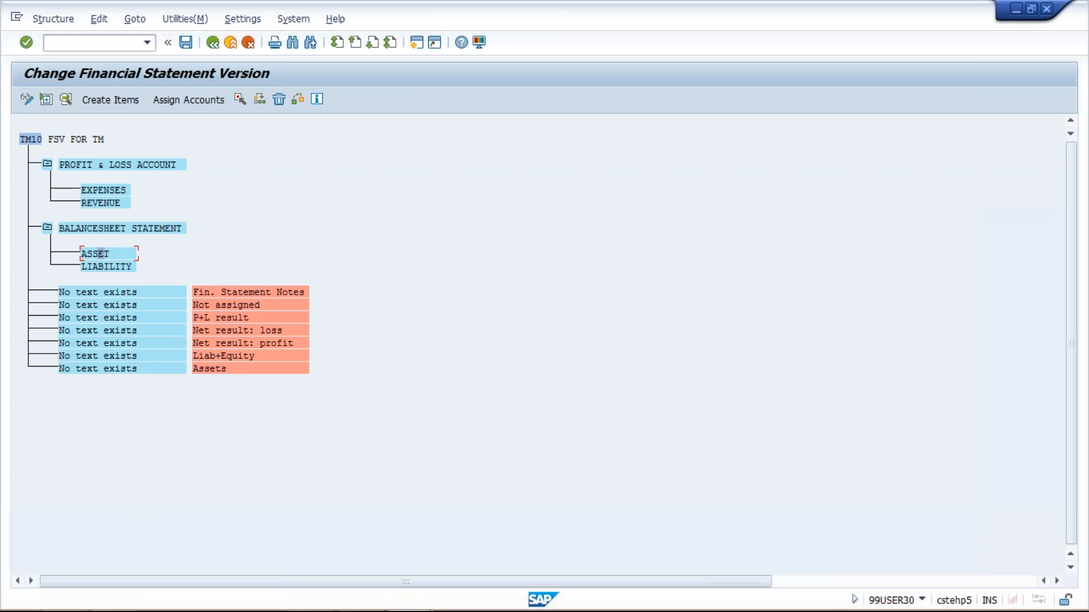
- Assign the account range 4000 to 4999 to the EXPENSES item for both debit and credit balances
click(112, 190)
click(108, 253)
click(110, 192)
click(187, 99)
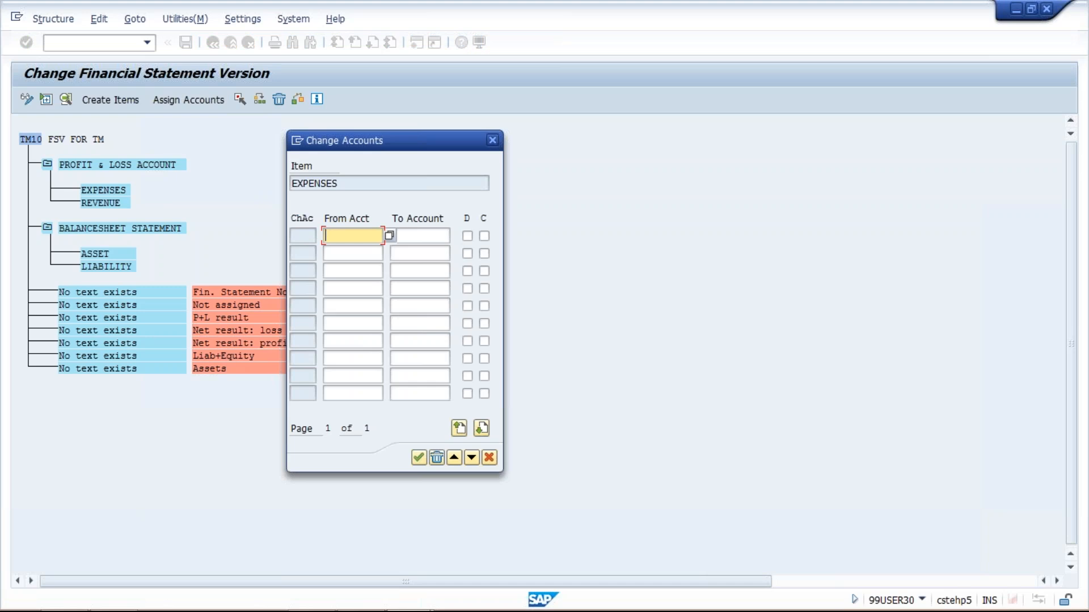
text(4000)
key(Tab)
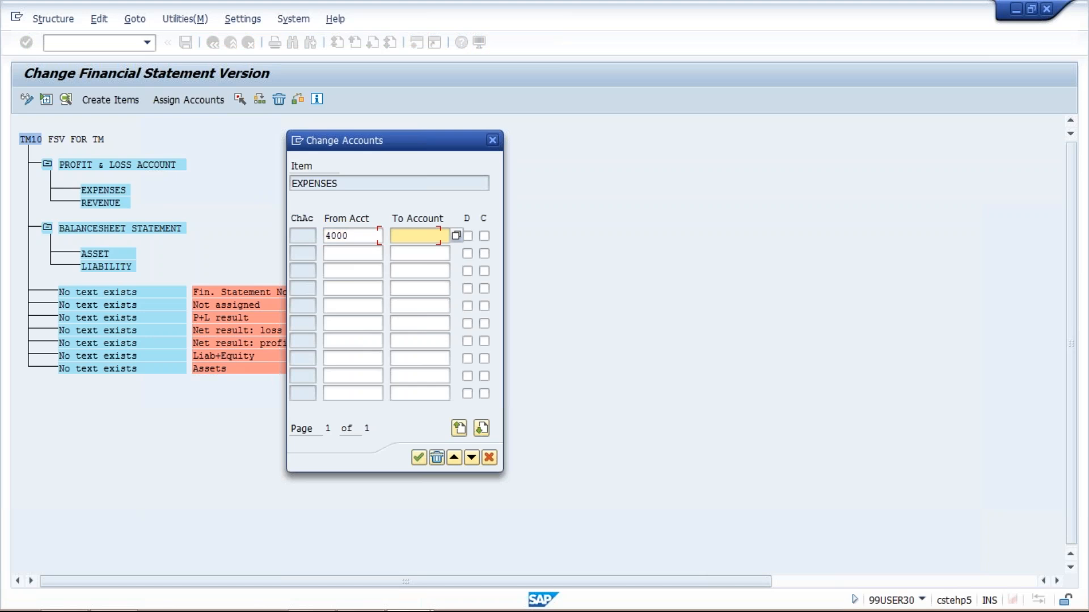
text(4999)
click(468, 237)
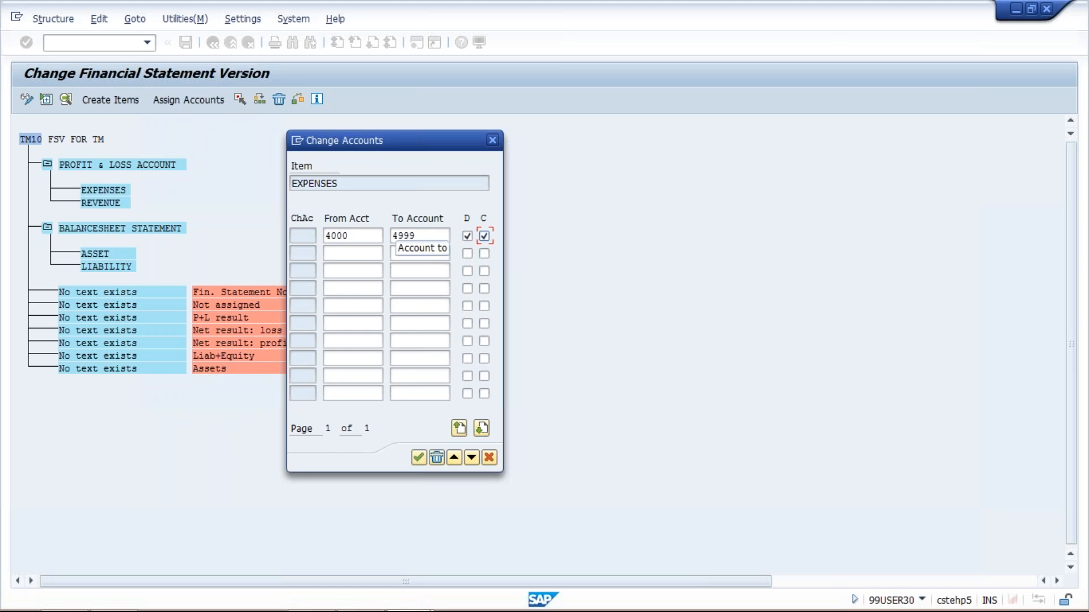
click(368, 235)
click(423, 235)
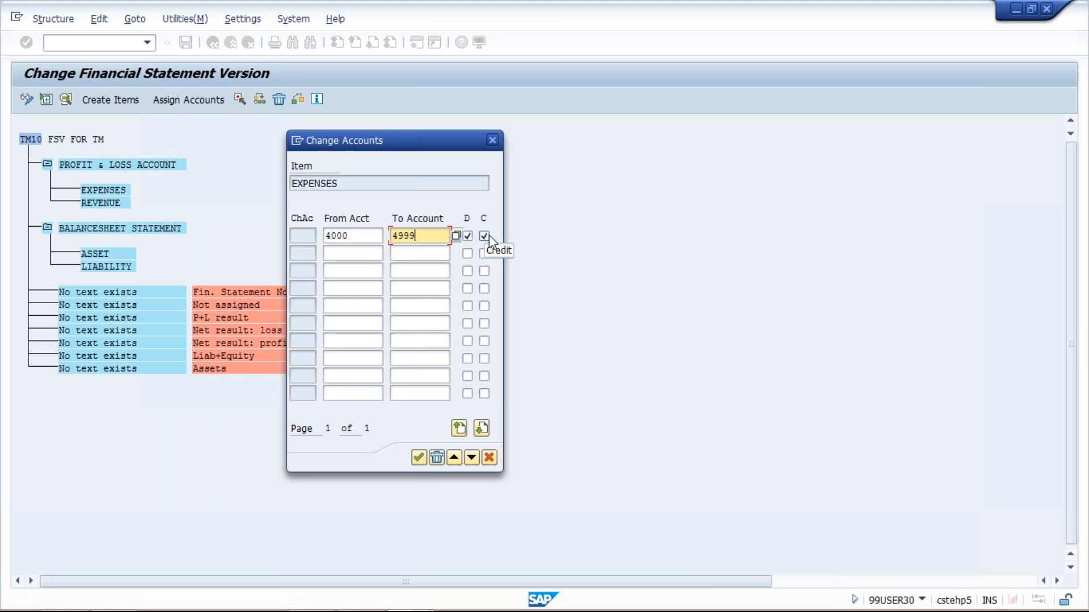
click(418, 459)
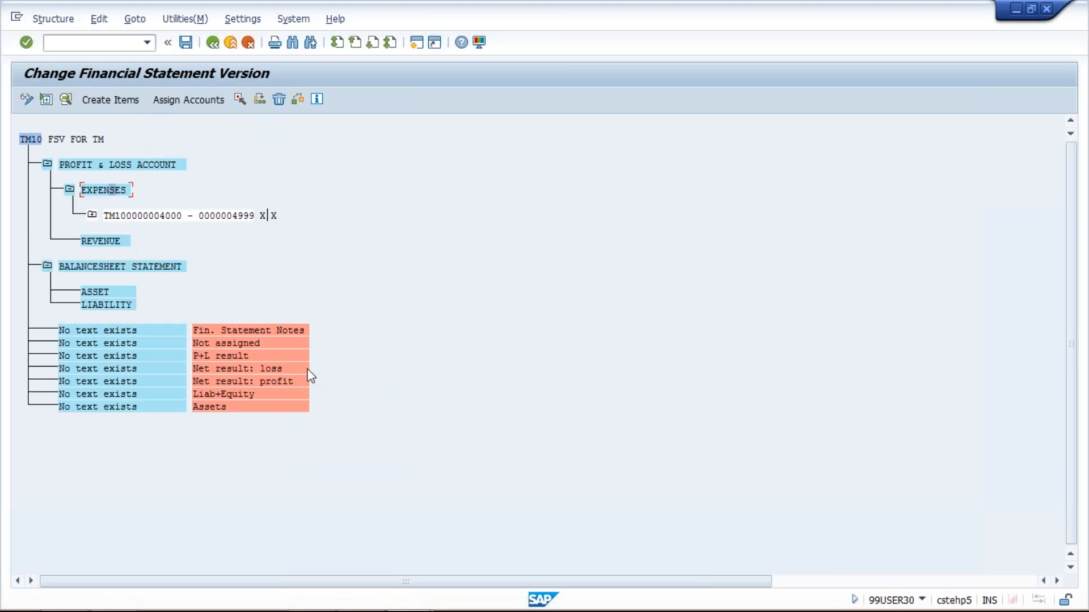
- Assign the account range 3000 to 3999 to the REVENUE item for both debit and credit balances
click(135, 216)
click(242, 218)
click(106, 243)
click(203, 105)
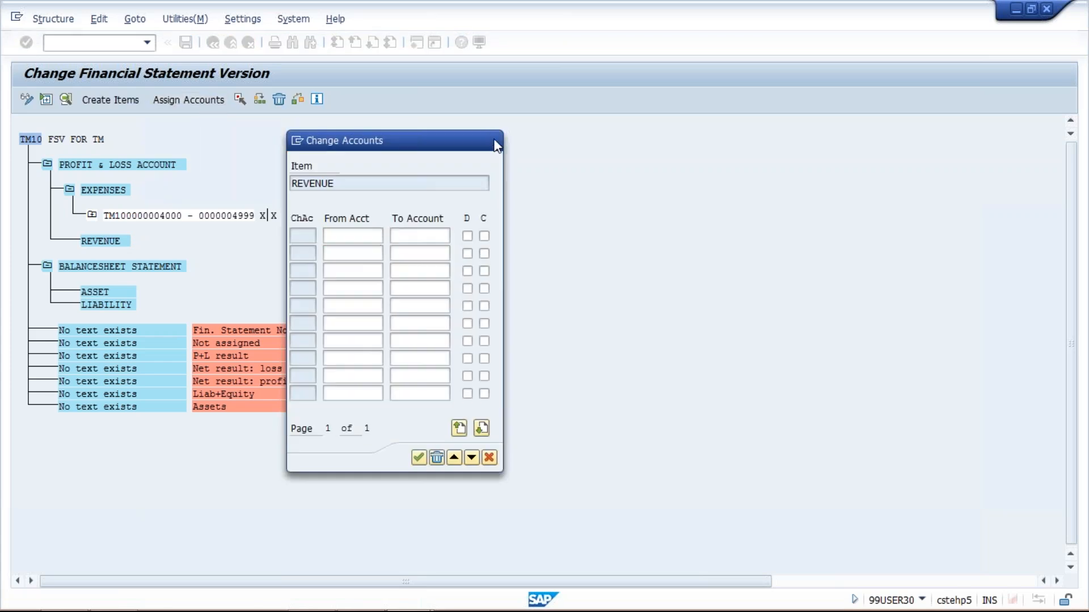
click(493, 141)
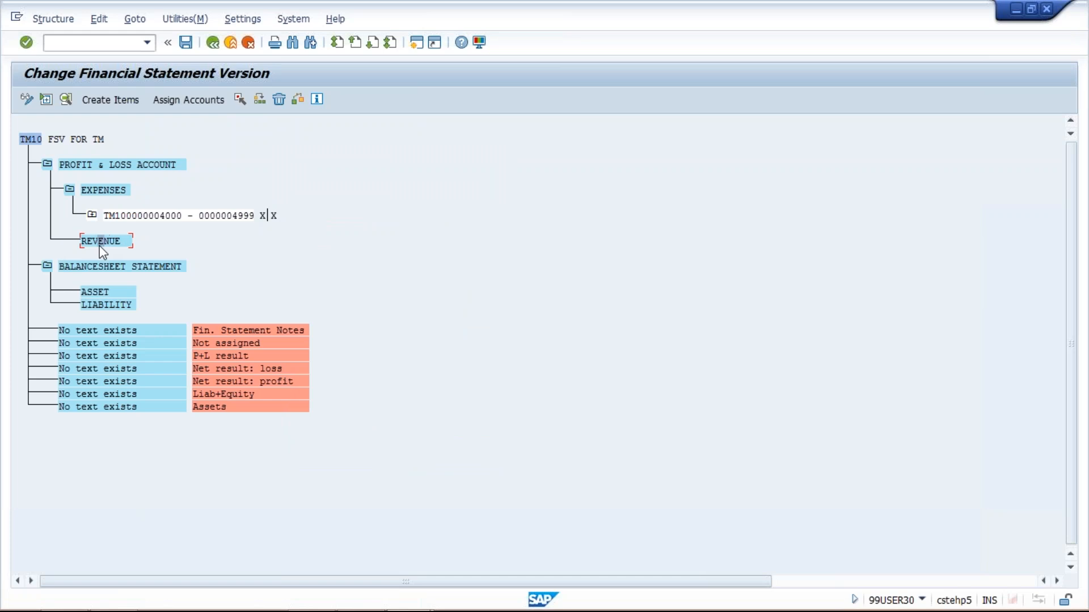
click(178, 101)
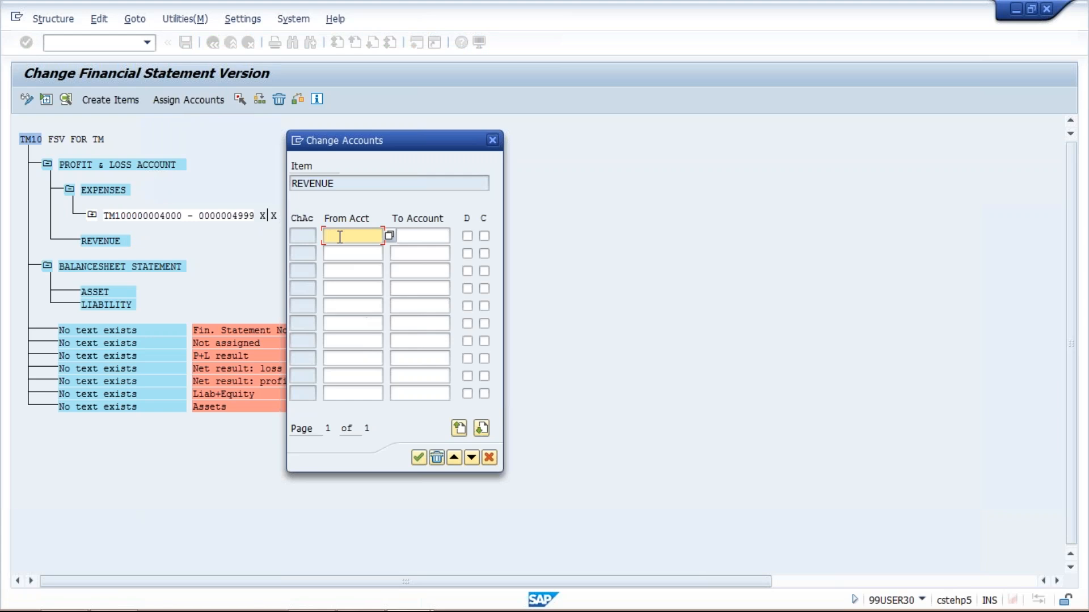
text(3000)
click(413, 236)
text(3999)
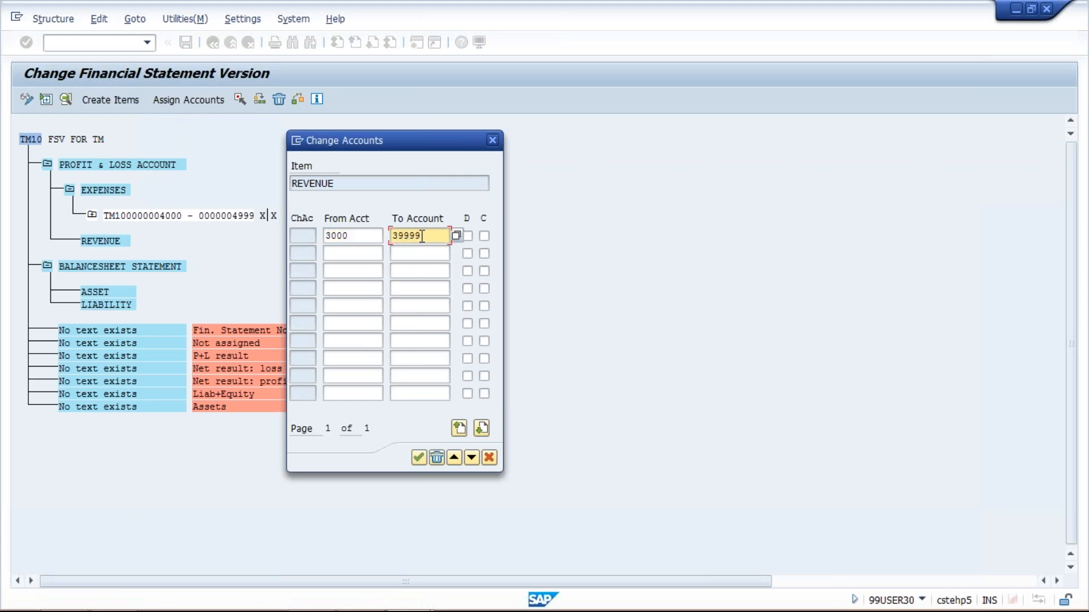
click(469, 237)
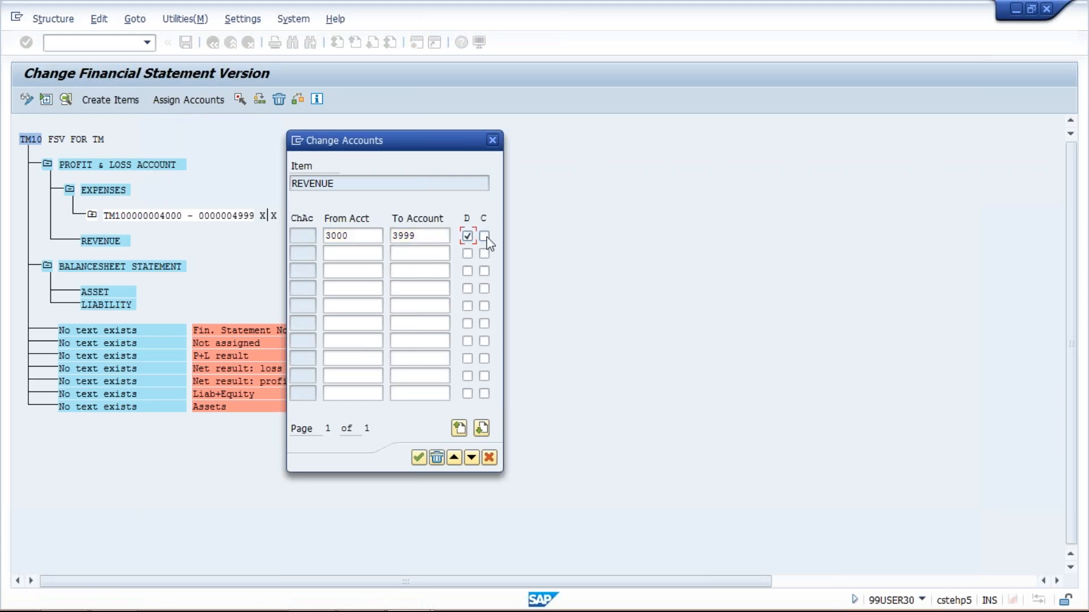
key(Return)
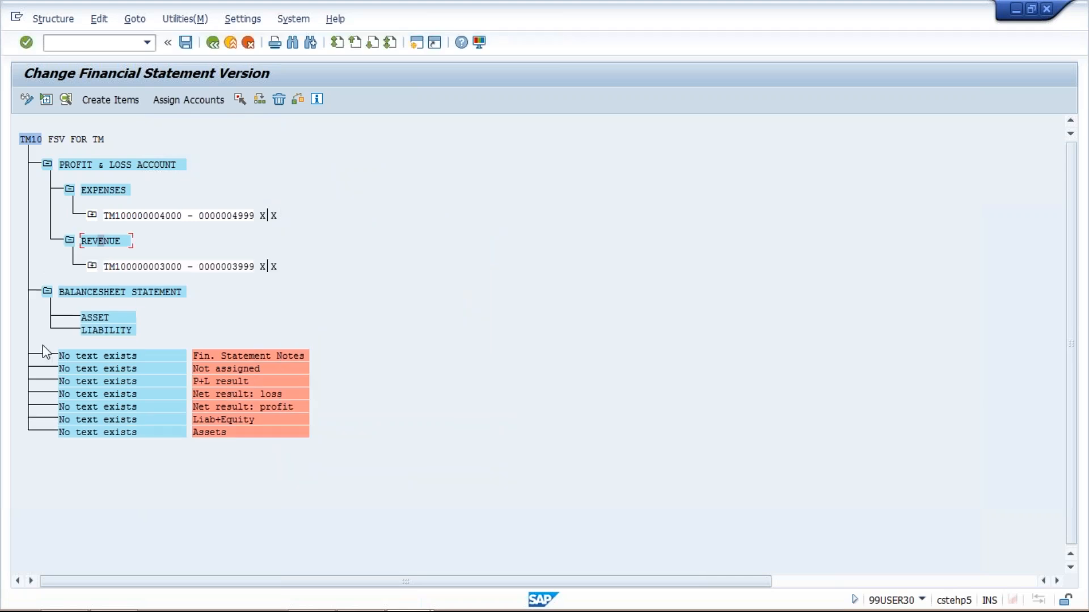
- Assign the account range 1000 to 1999 to the ASSET item for both debit and credit balances
click(98, 318)
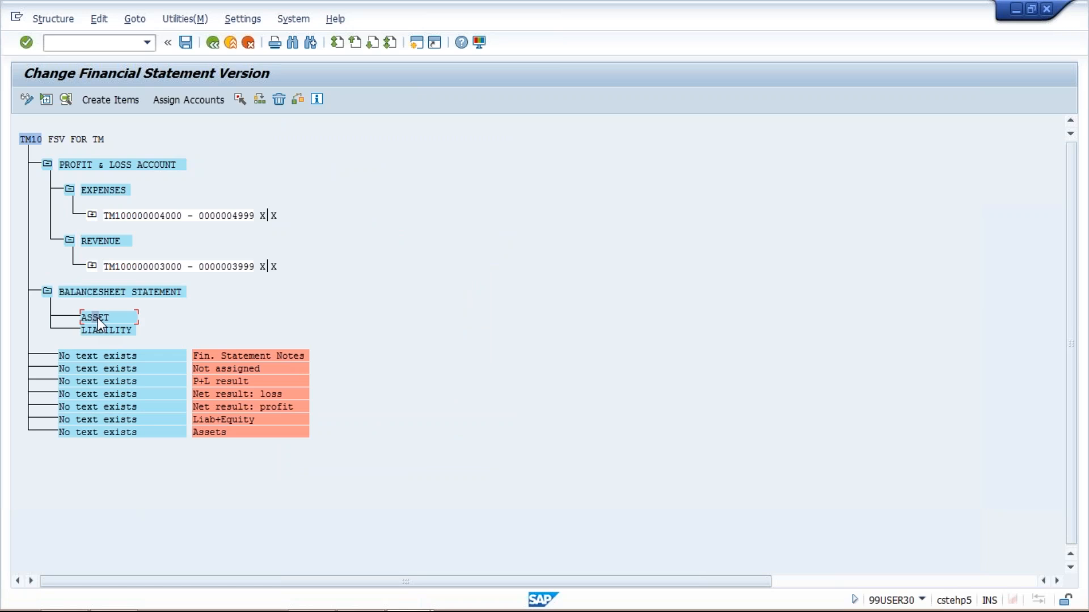
click(173, 99)
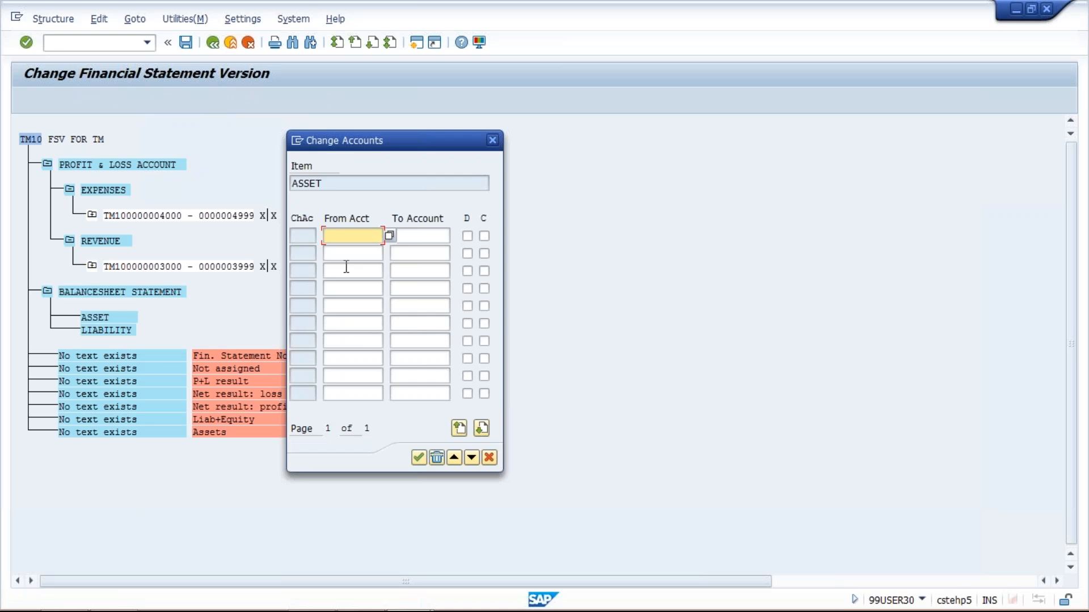
text(1000)
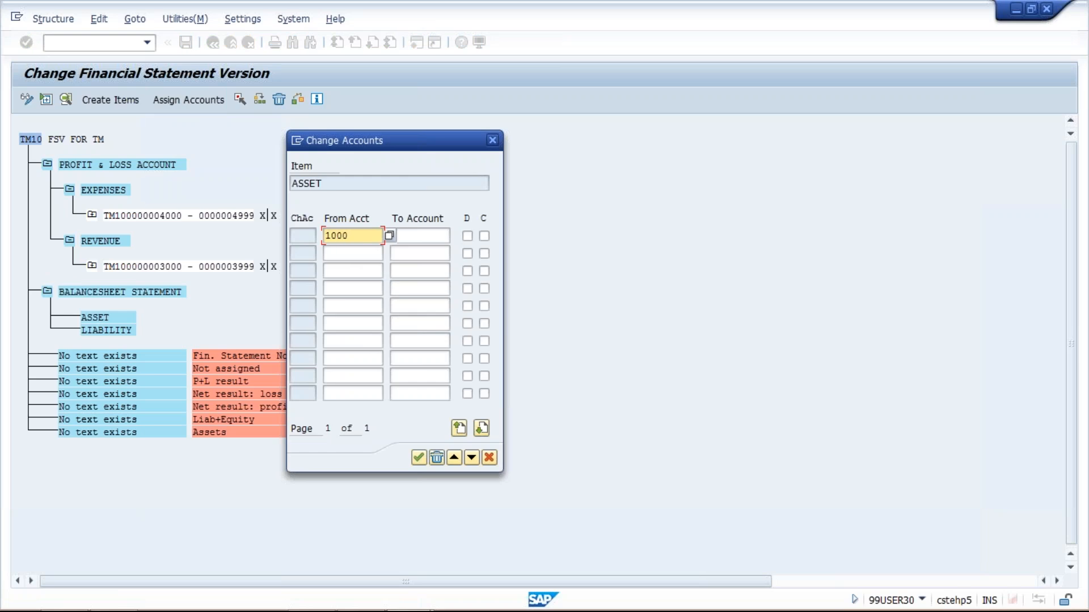
click(430, 234)
text(1999)
click(468, 236)
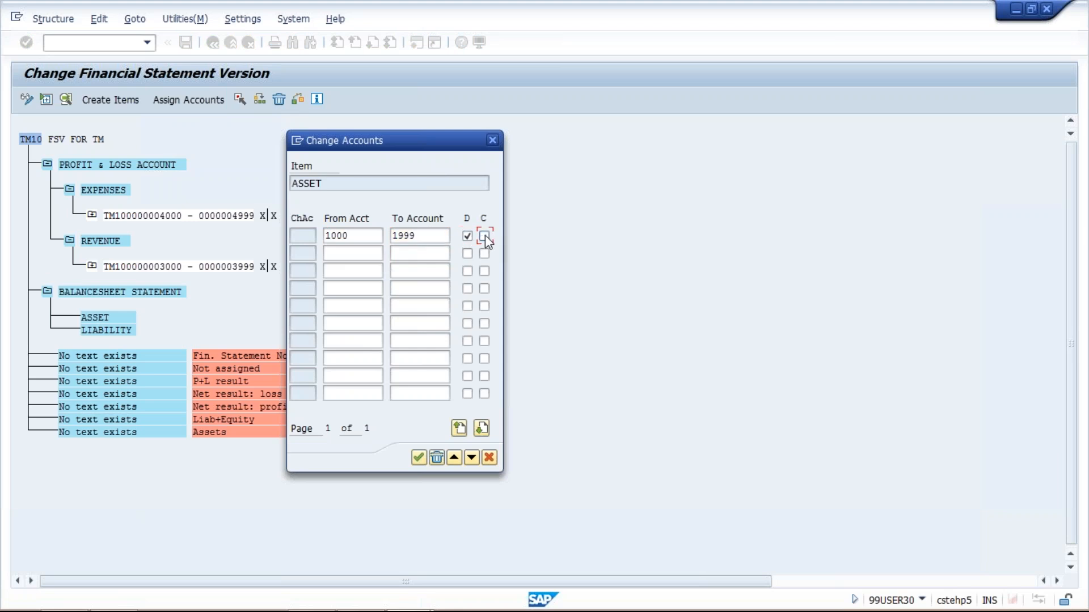
key(Return)
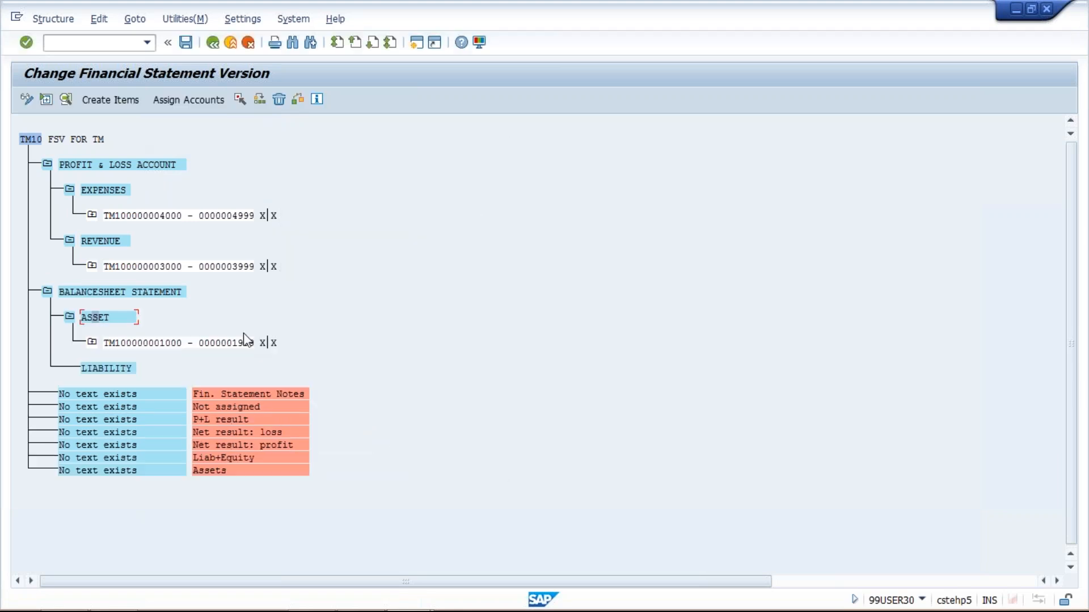
- Assign accounts 2000 to 2999 to LIABILITY for debit and credit balances, and save the version under the TATA MOTOR customizing request
click(110, 370)
click(183, 99)
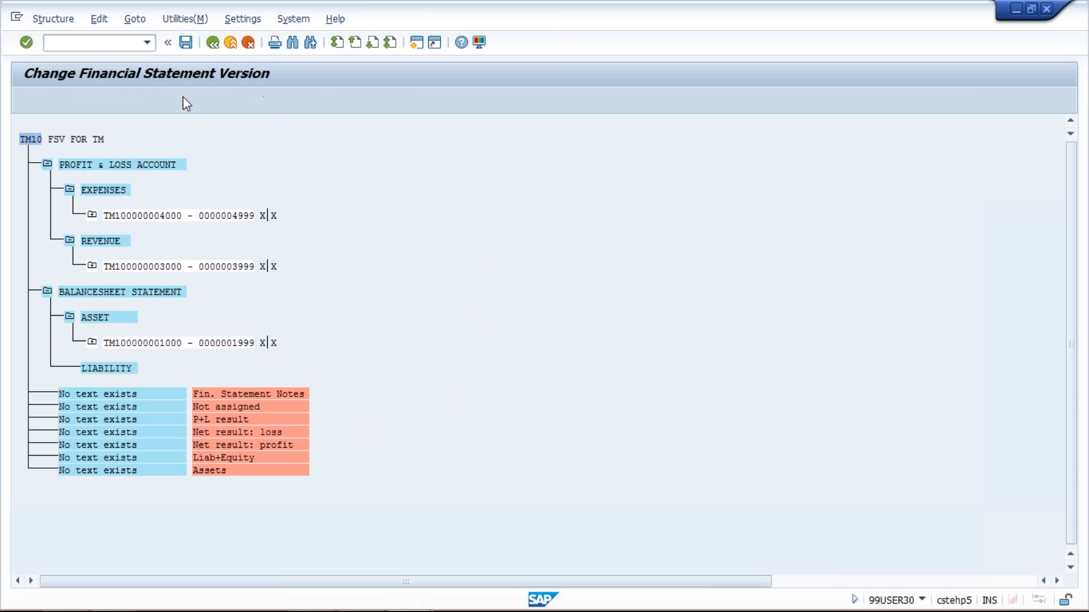
text(4)
key(BackSpace)
text(2000)
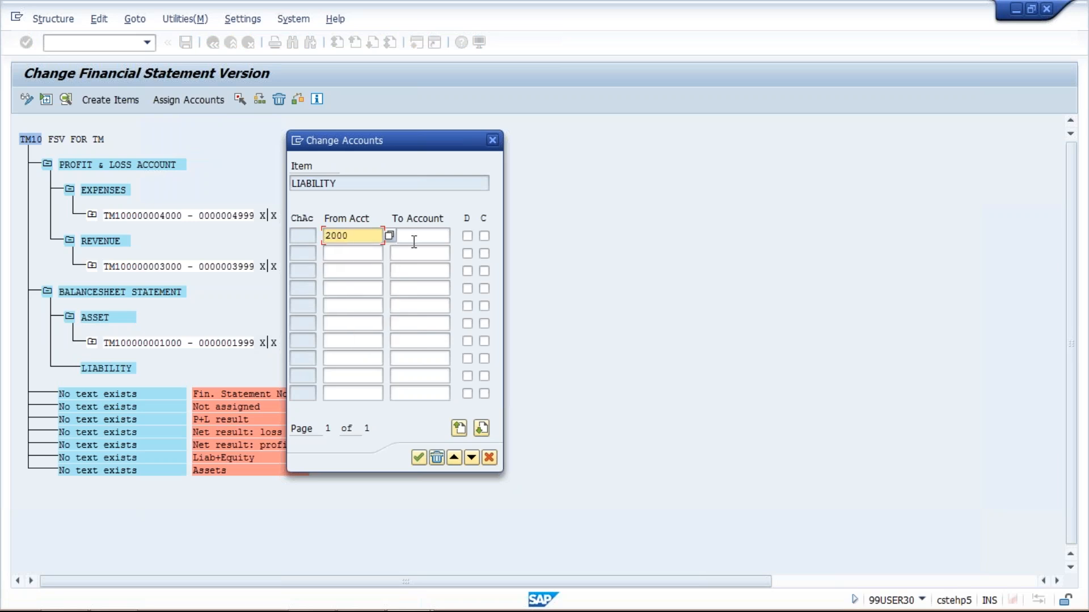
click(414, 243)
text(2999)
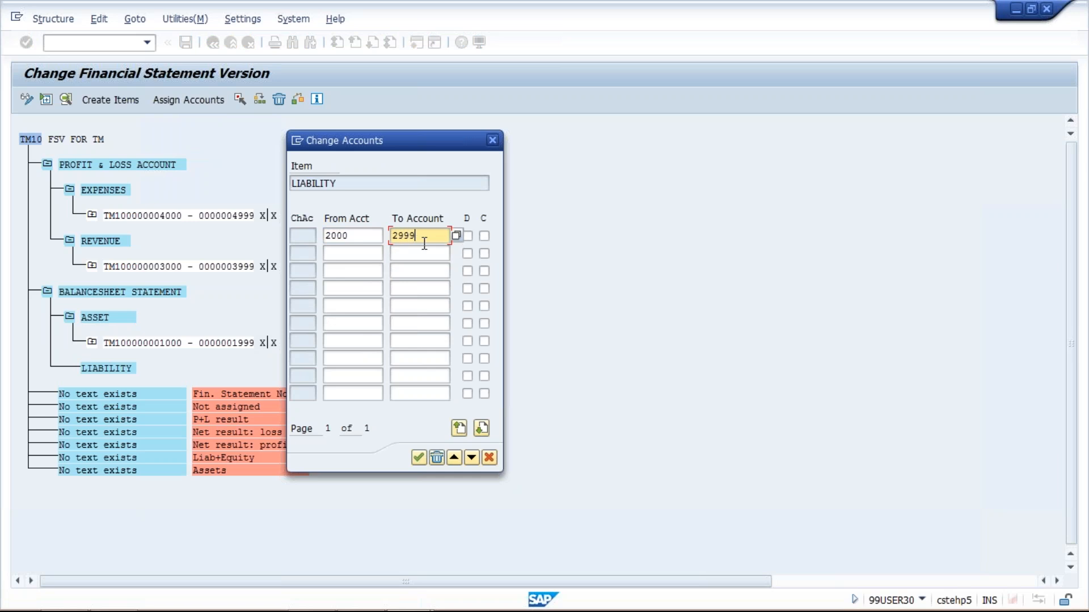
click(467, 236)
click(484, 237)
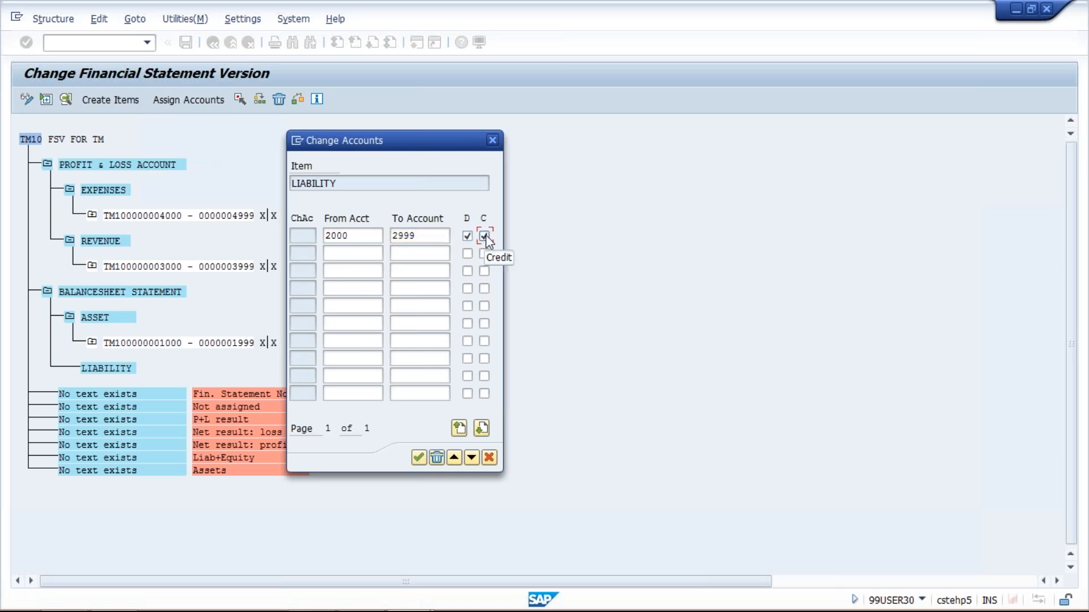
click(419, 457)
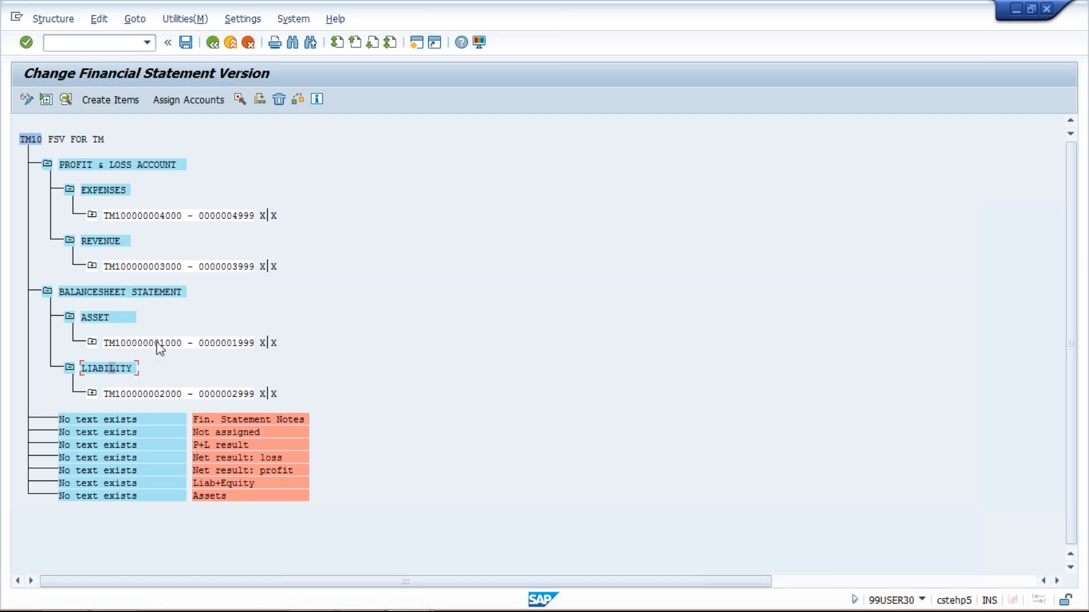
click(186, 43)
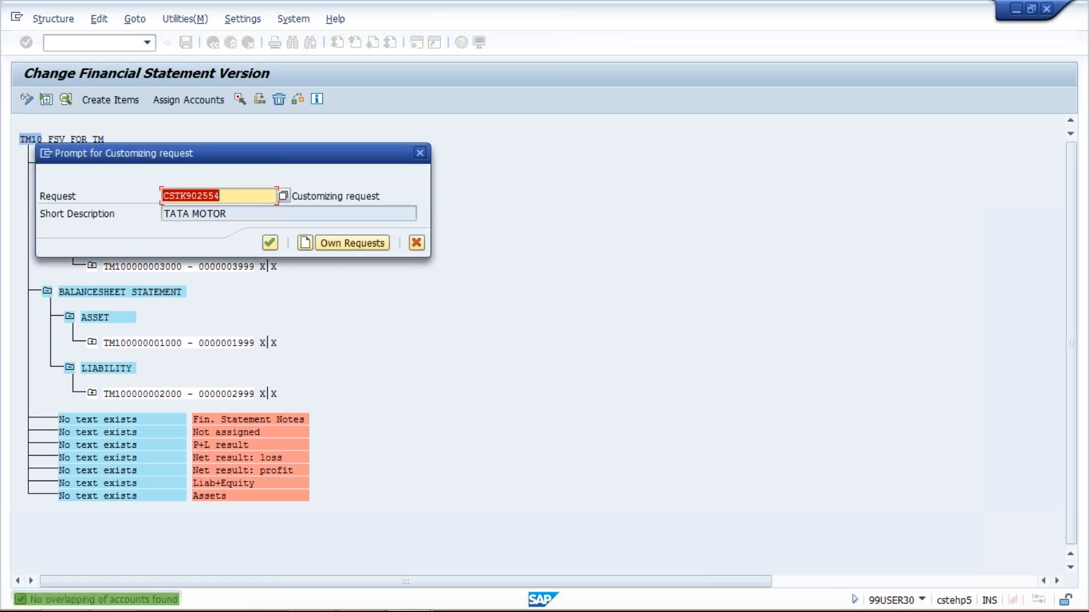
click(269, 242)
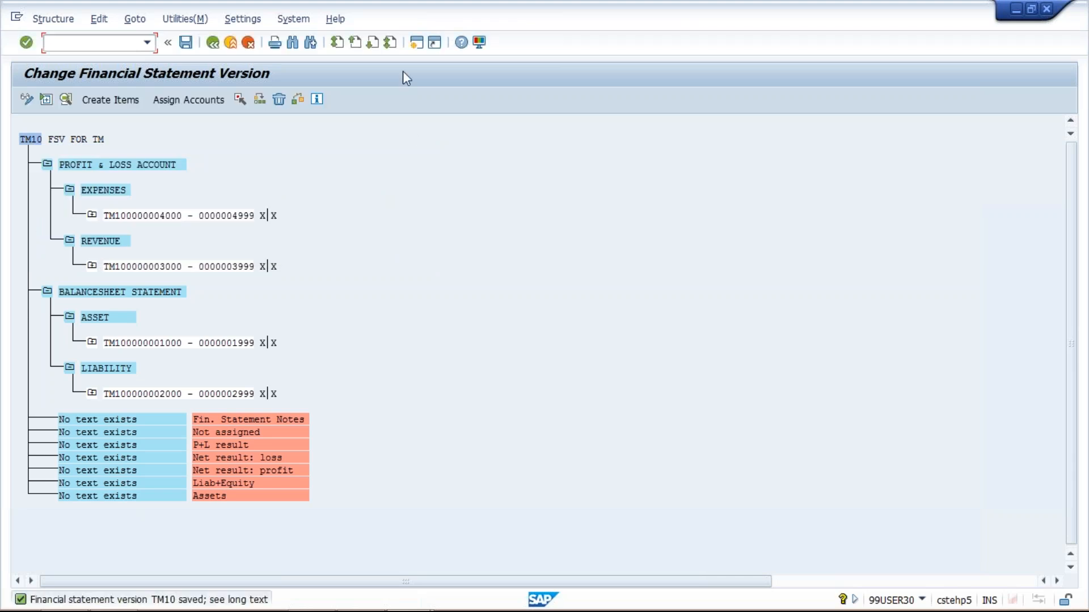
- Start the Financial Statements report with transaction F.01 in a new session
click(416, 42)
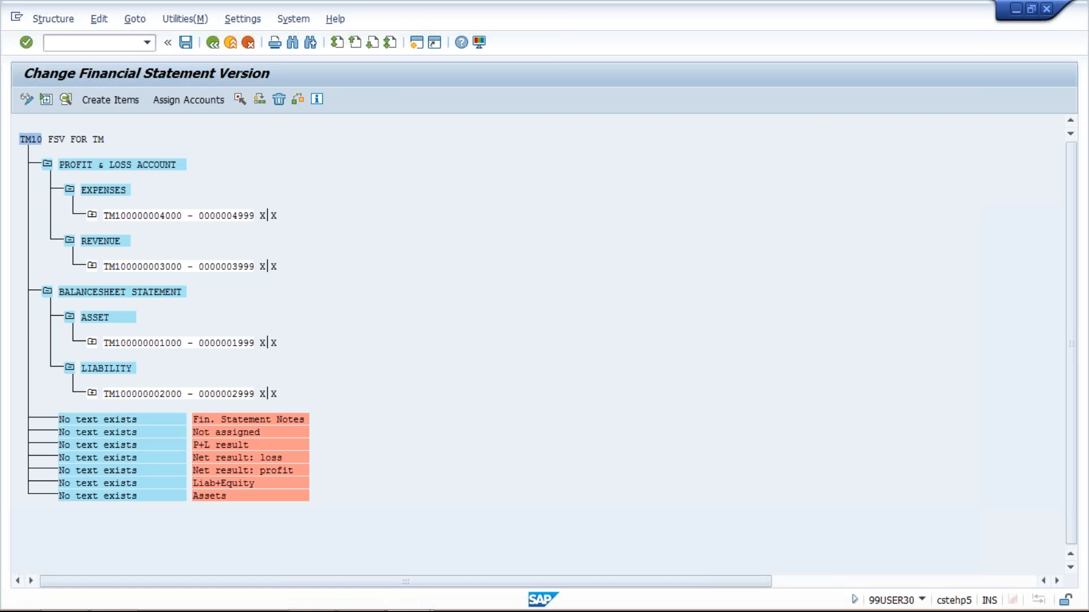
text(F.01)
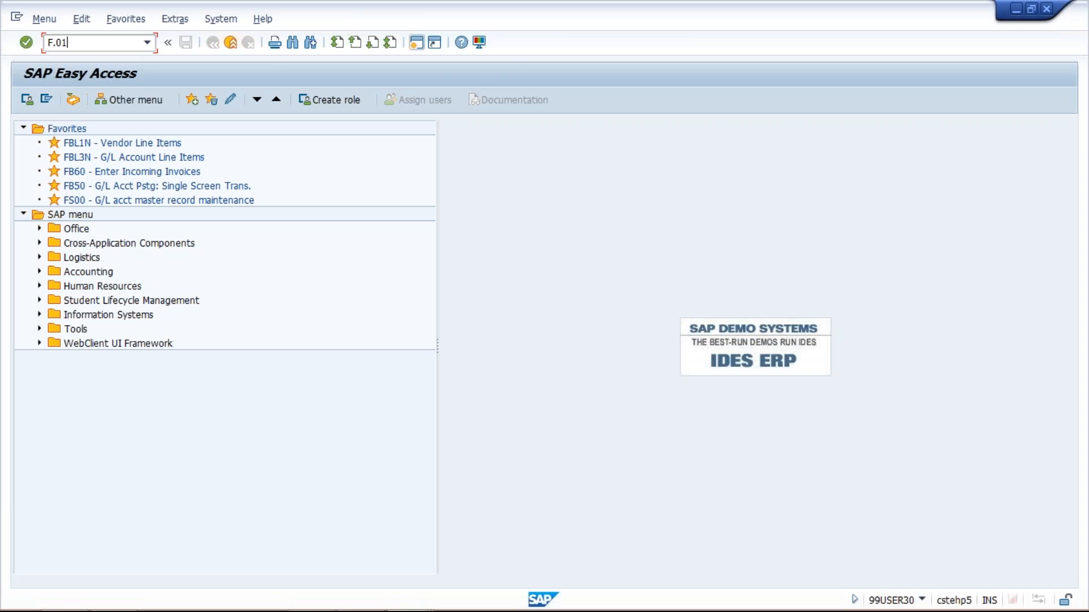
key(Return)
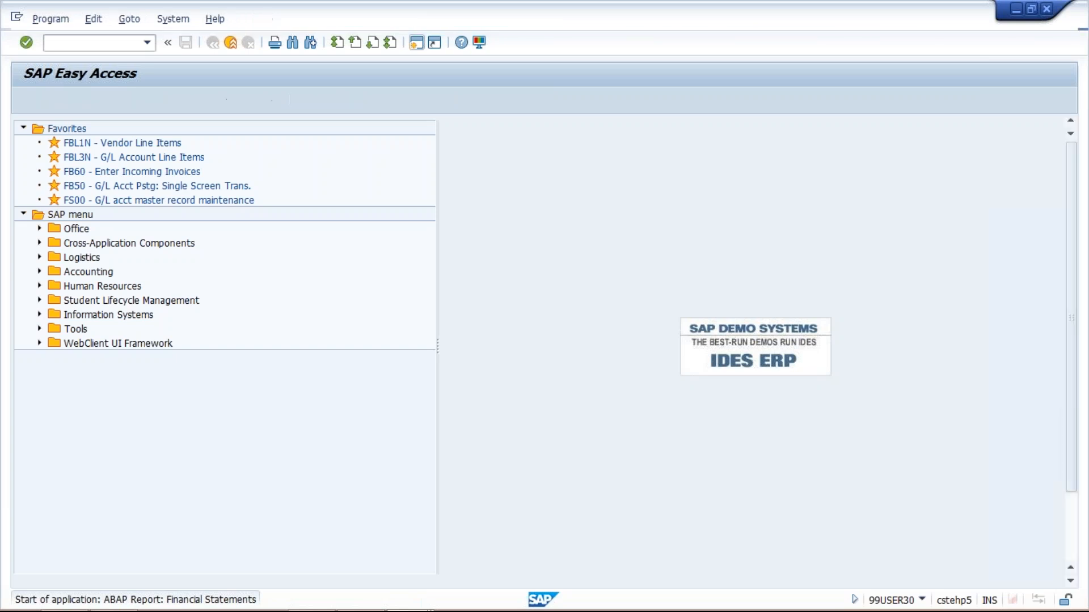
- Run the financial statements report for chart of accounts TM10 and company code TM10
text(TM10)
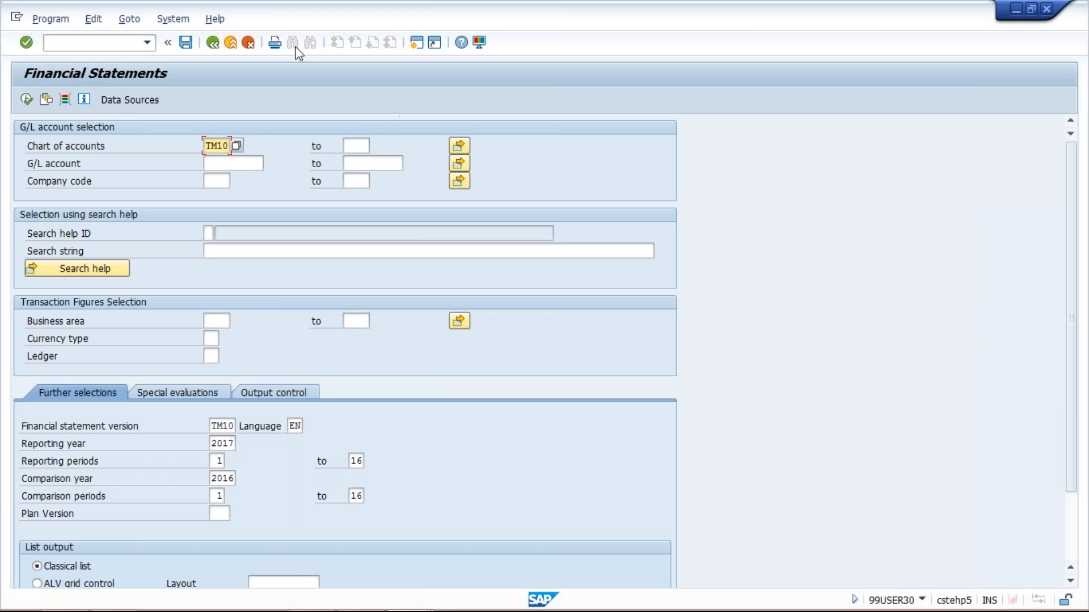
click(251, 164)
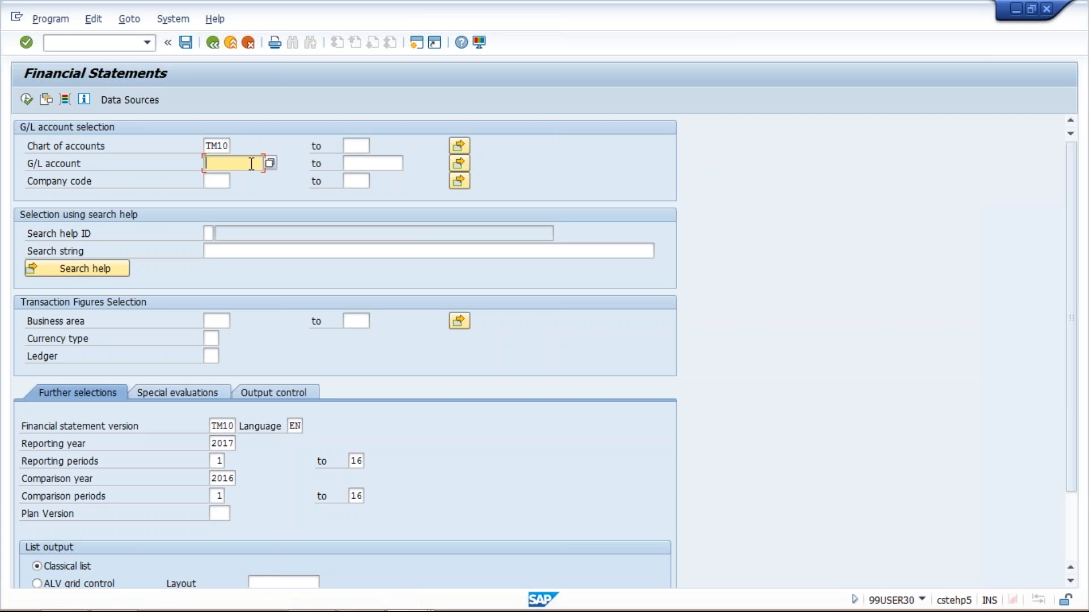
click(211, 182)
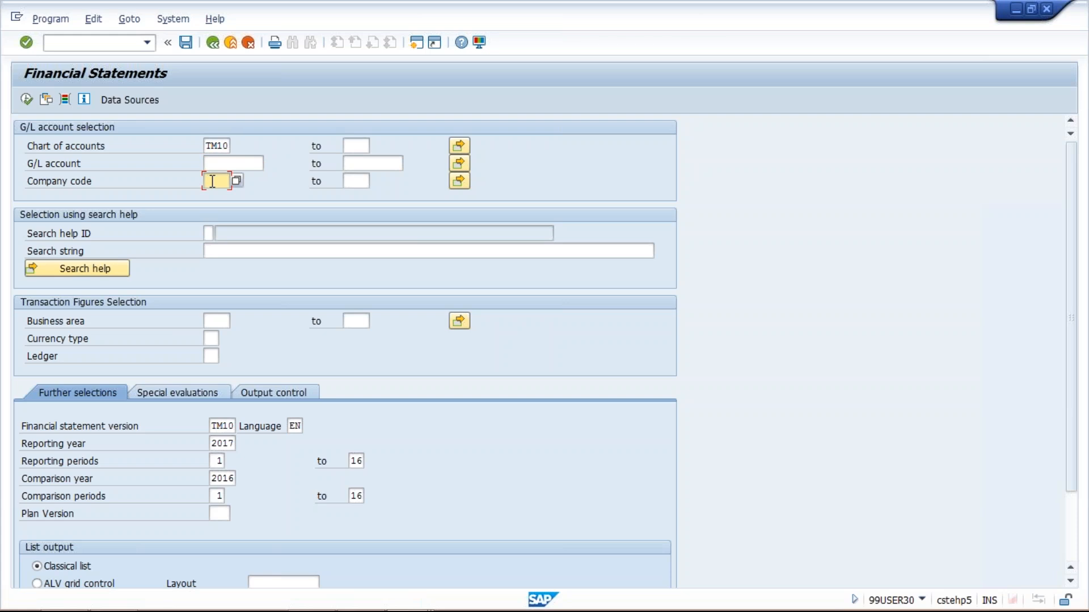
text(TM10)
click(25, 100)
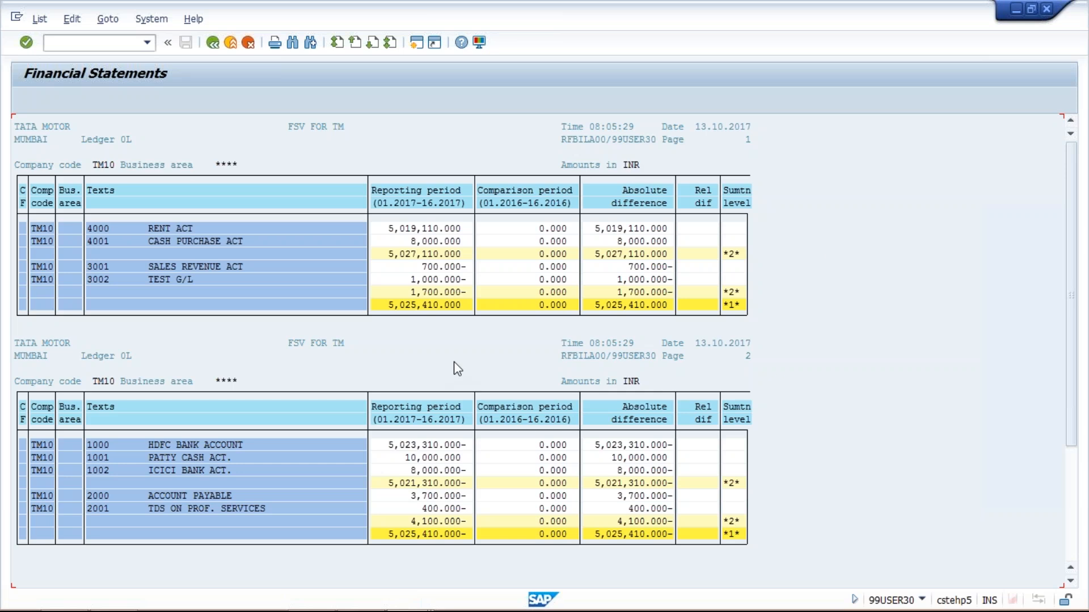
- Examine the profit and loss and balance sheet pages of the report, including account balances and totals
click(1065, 42)
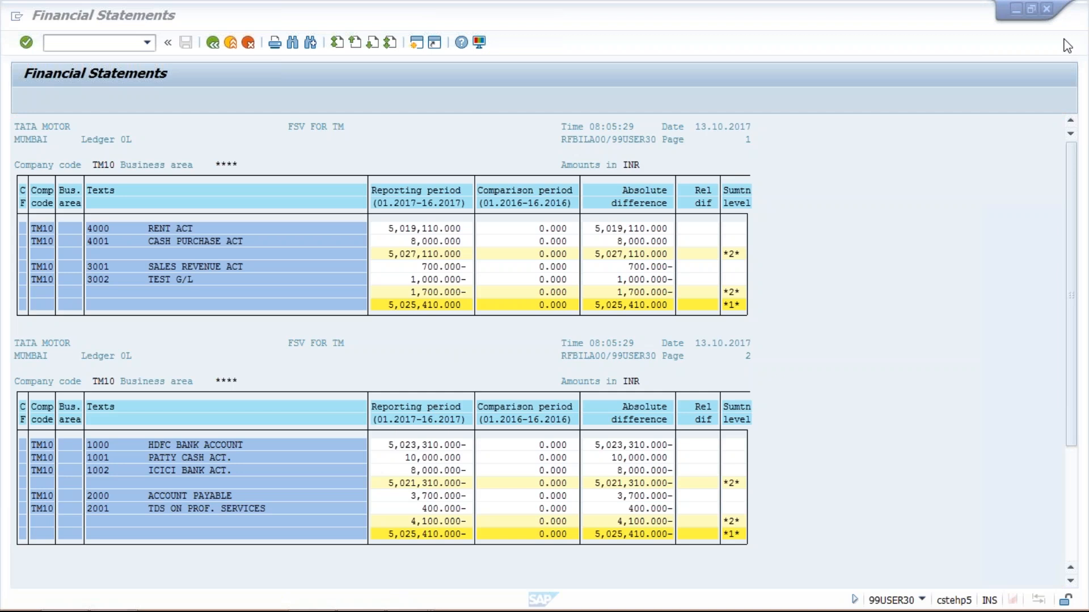
click(1072, 233)
scroll(1087, 374, down, 3)
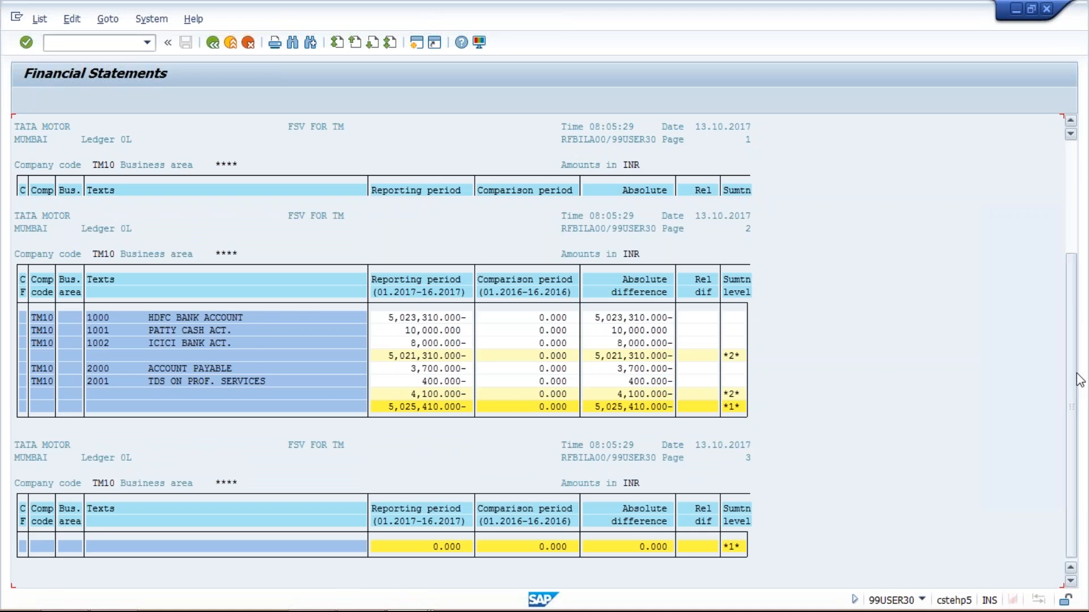
drag(1072, 310, 1080, 221)
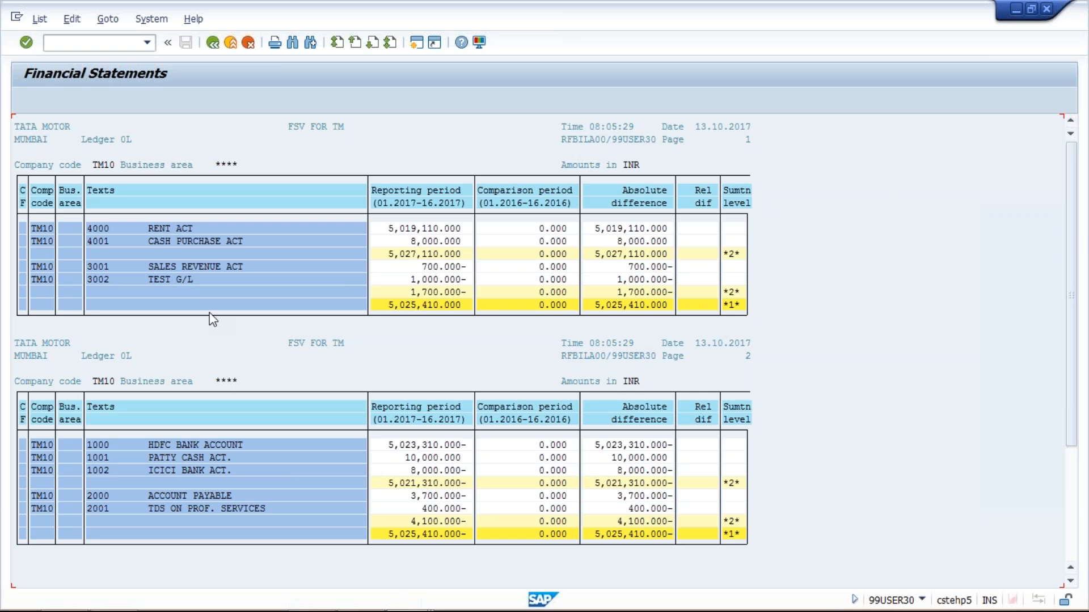
click(1073, 17)
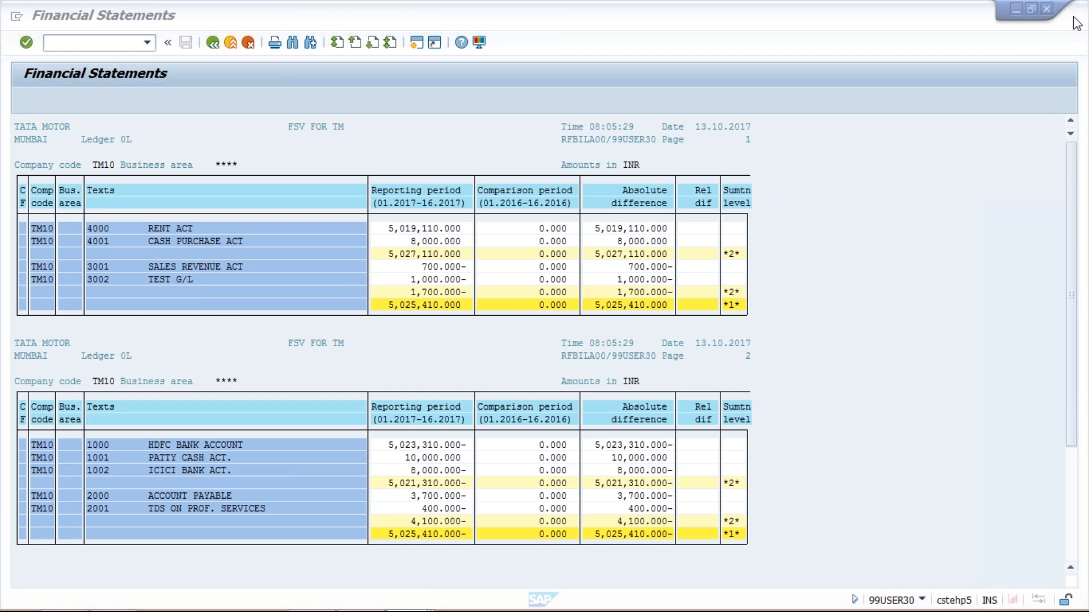
click(991, 280)
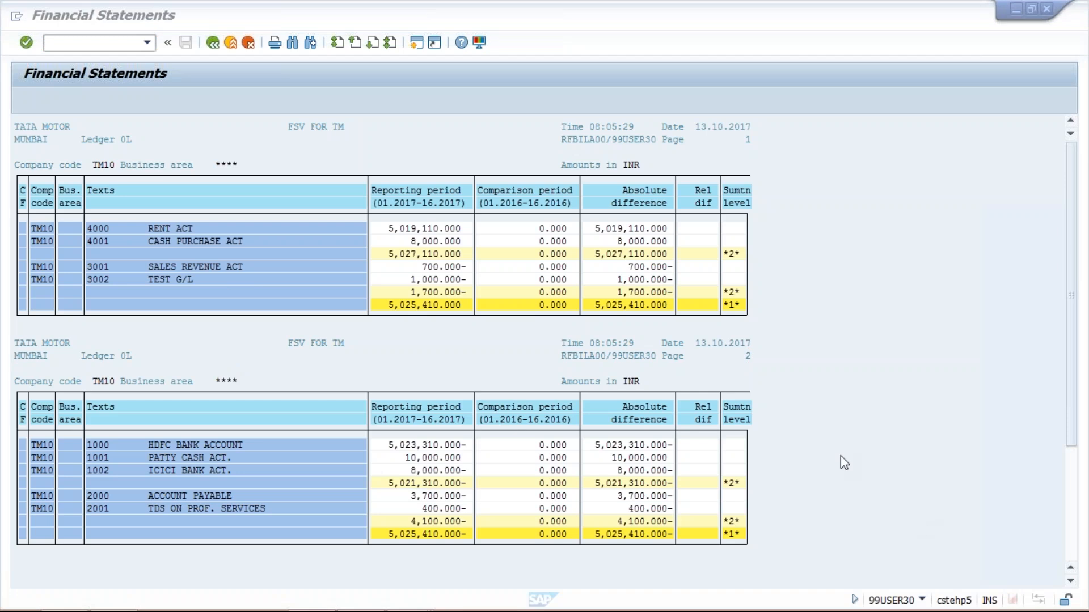
click(841, 455)
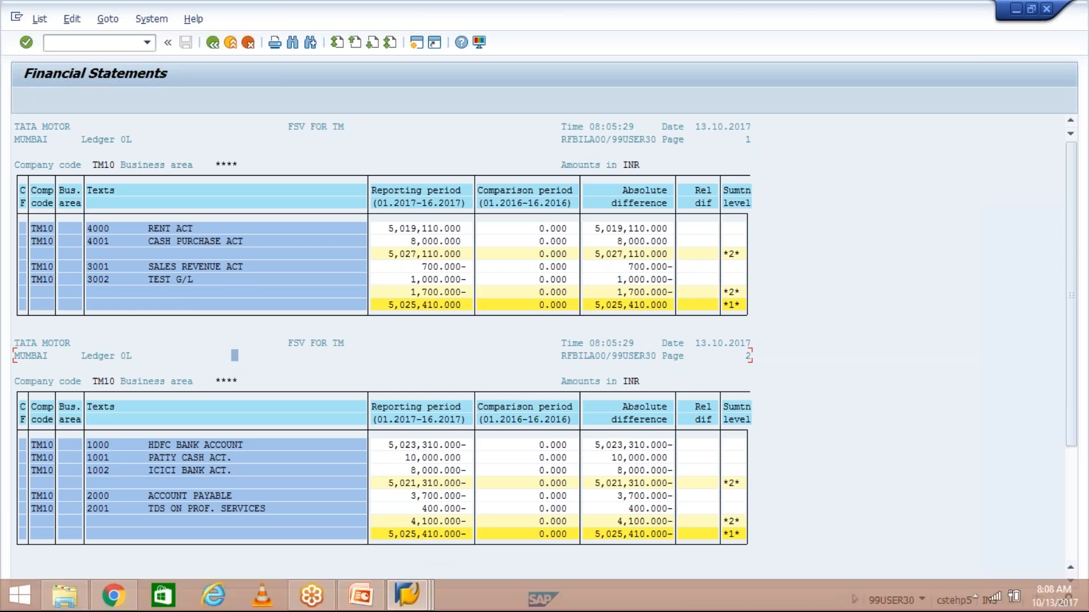
- Compare the item structure of financial statement version TM10 with the pages of the Financial Statements report
click(419, 599)
click(445, 491)
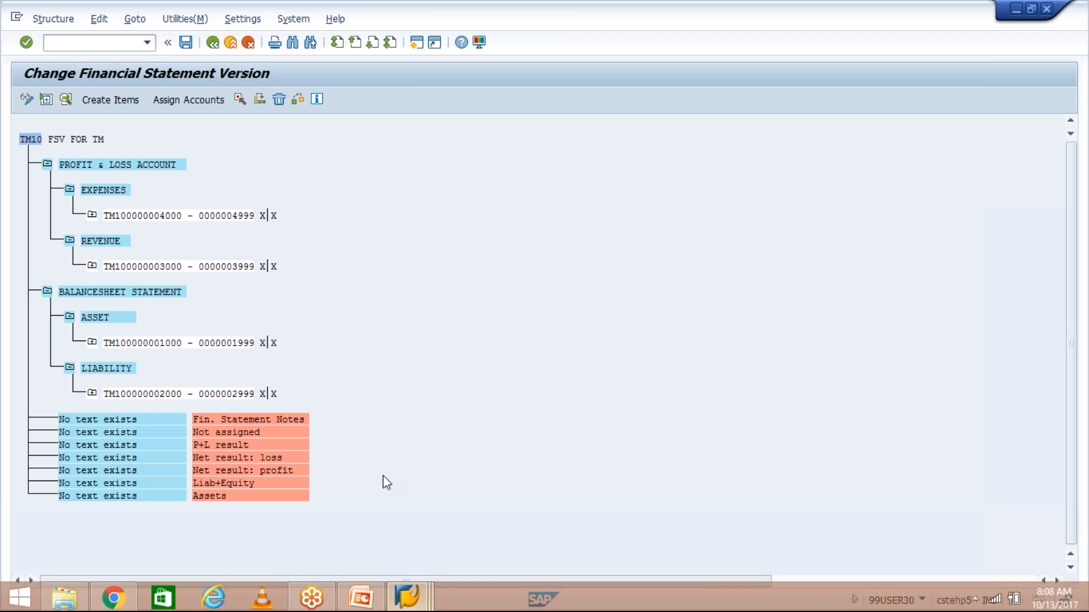
click(70, 190)
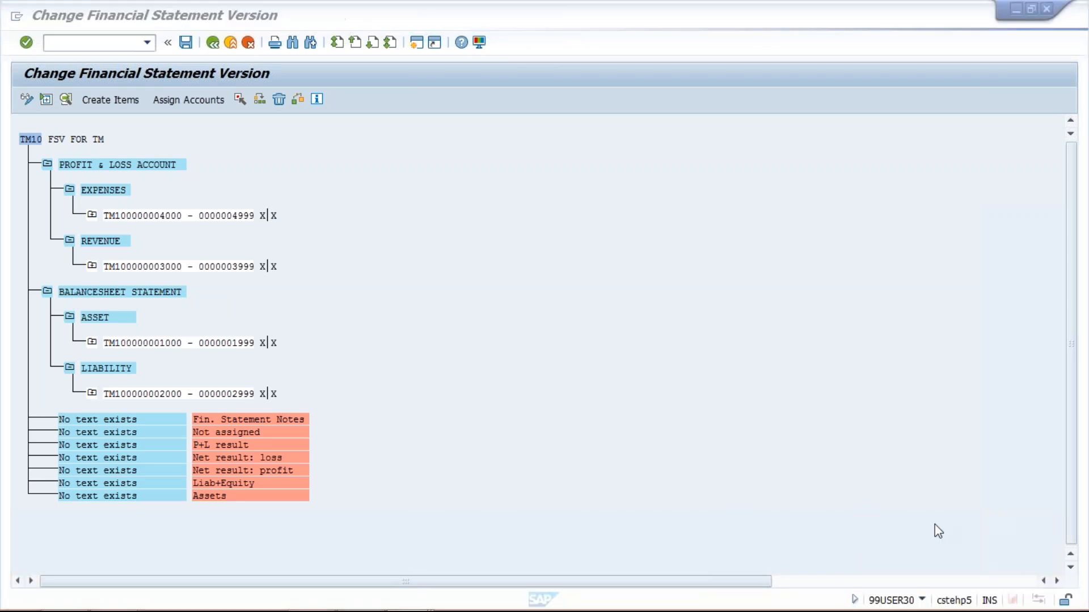
mouse_move(410, 596)
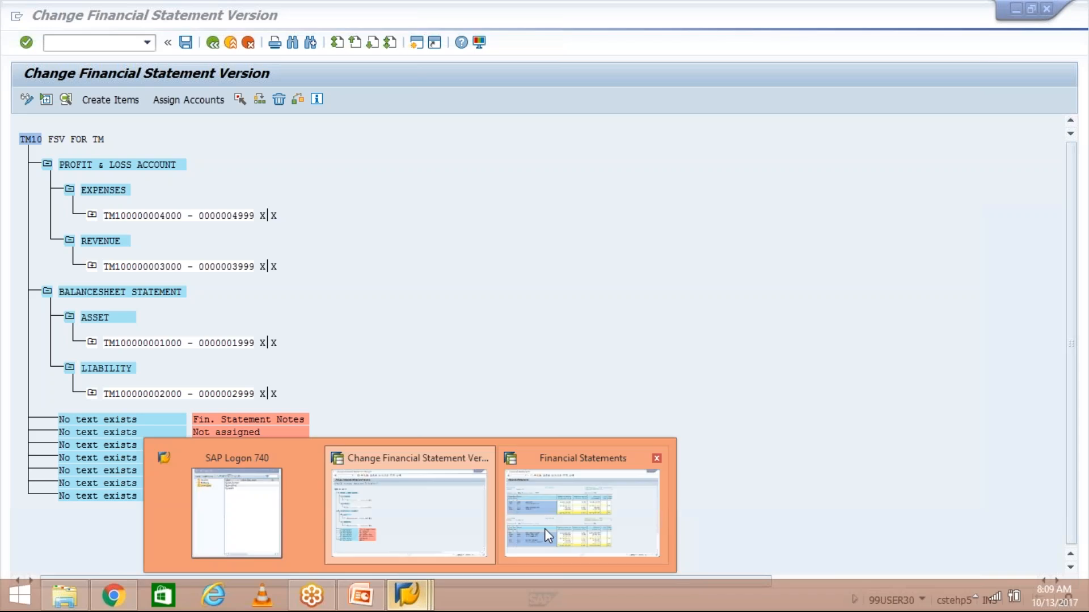
click(544, 528)
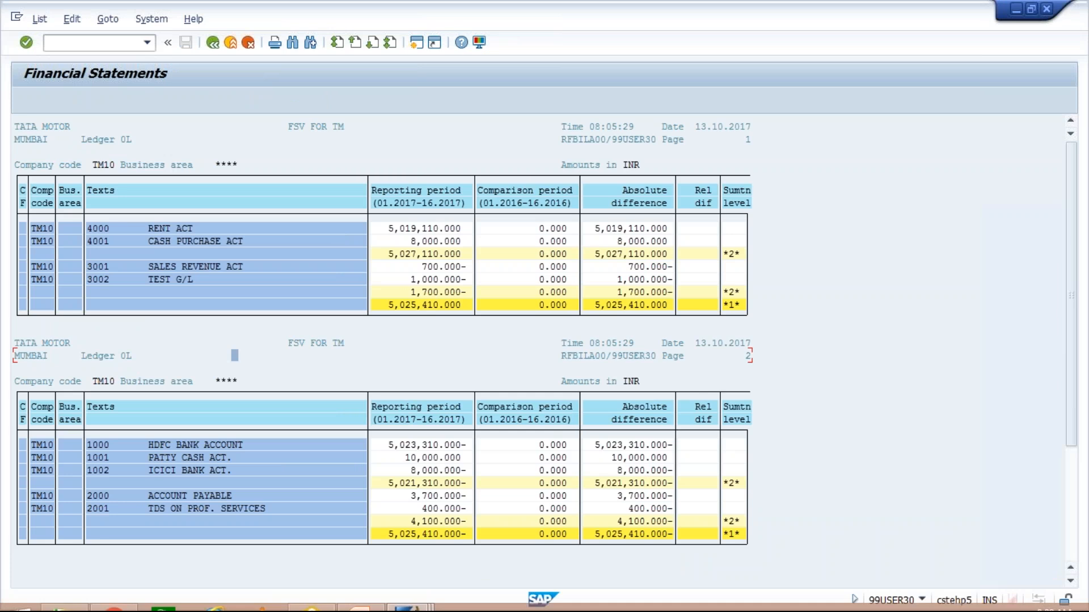
mouse_move(408, 595)
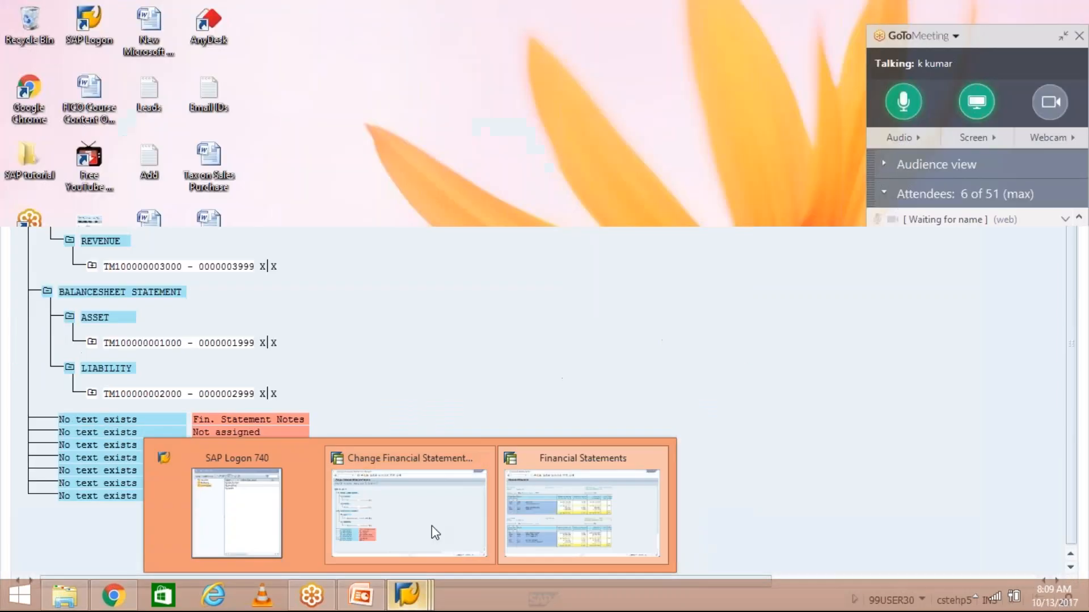
click(432, 526)
key(alt+Tab)
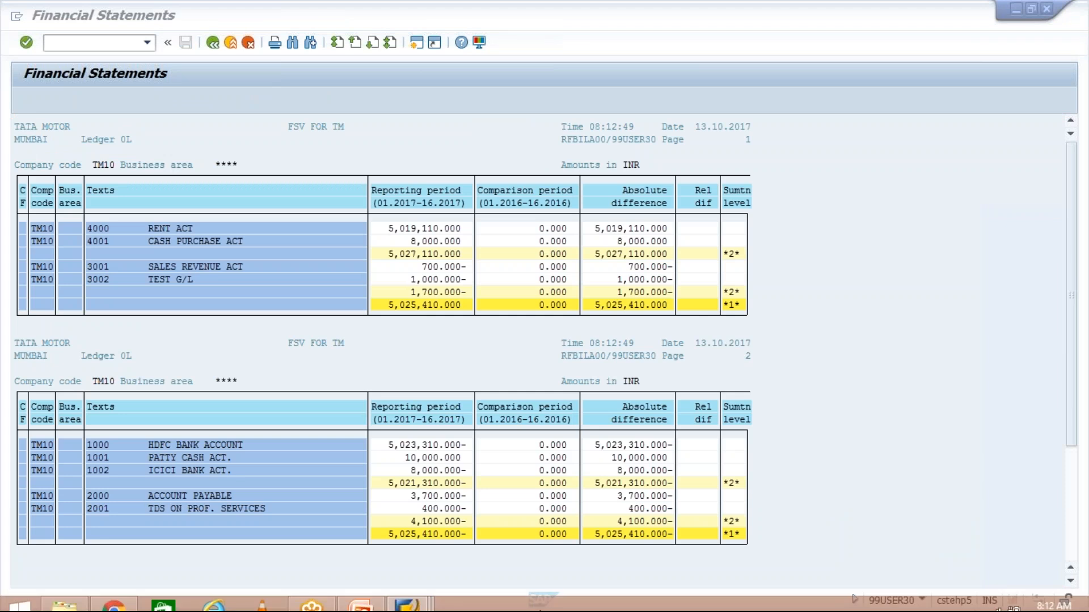
- Give the PROFIT & LOSS ACCOUNT item the start-of-group text PROFIT & LOSS ACCOUNT and end-of-group text GRAND TOTAL, and save the version
mouse_move(411, 594)
click(429, 534)
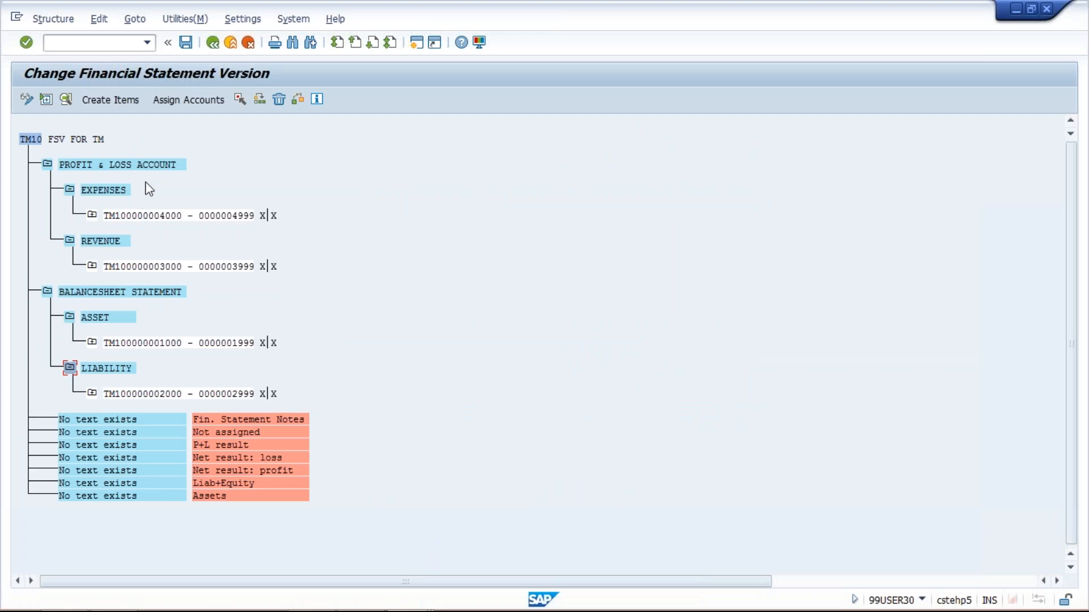
double_click(146, 165)
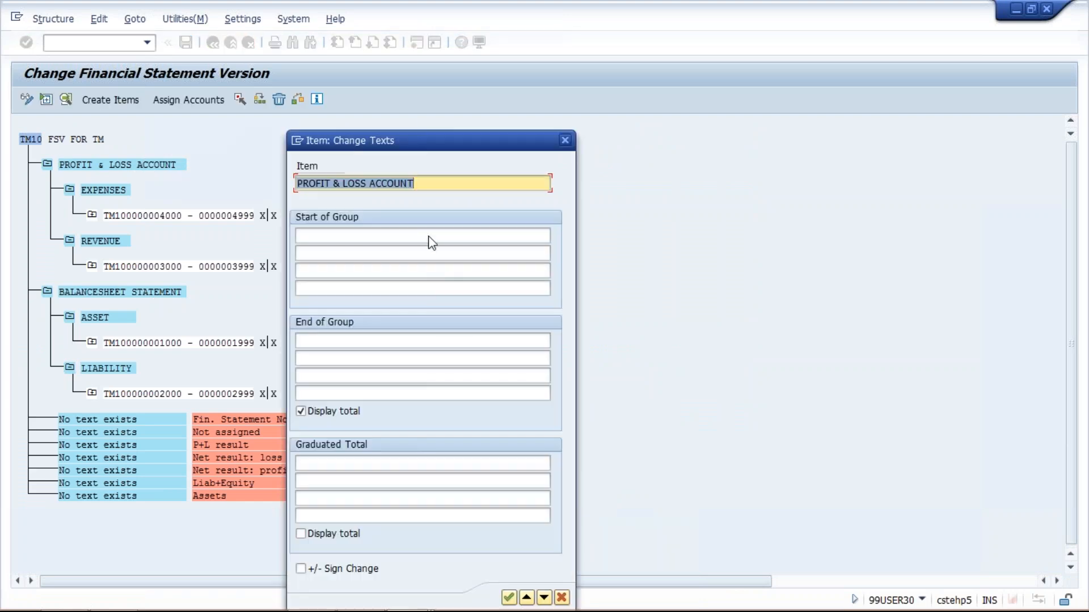
click(376, 237)
text(PROFIT & LOSS ACCOUNT)
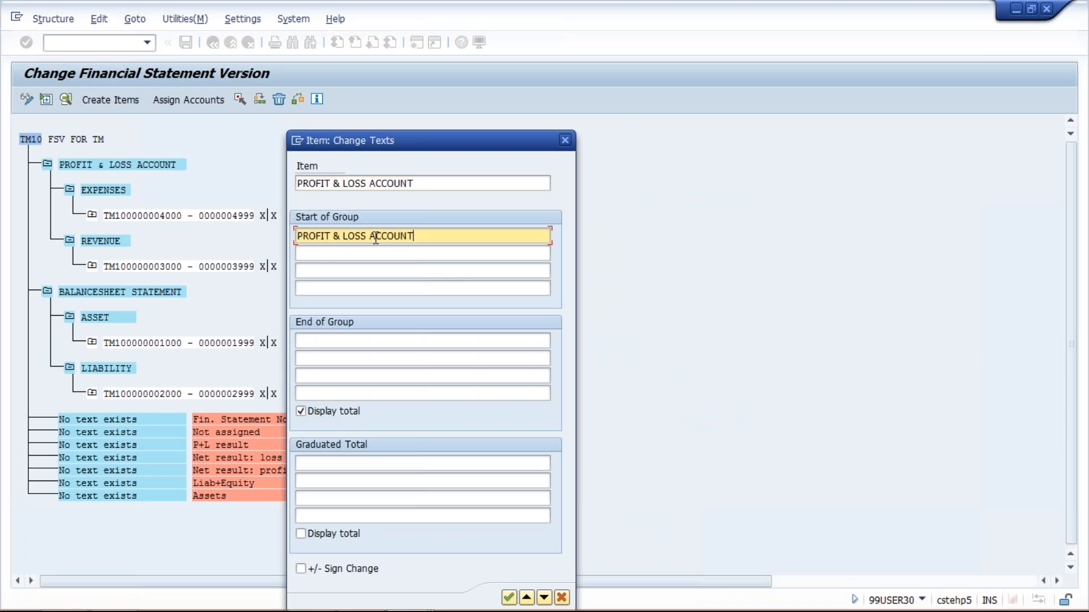
click(343, 340)
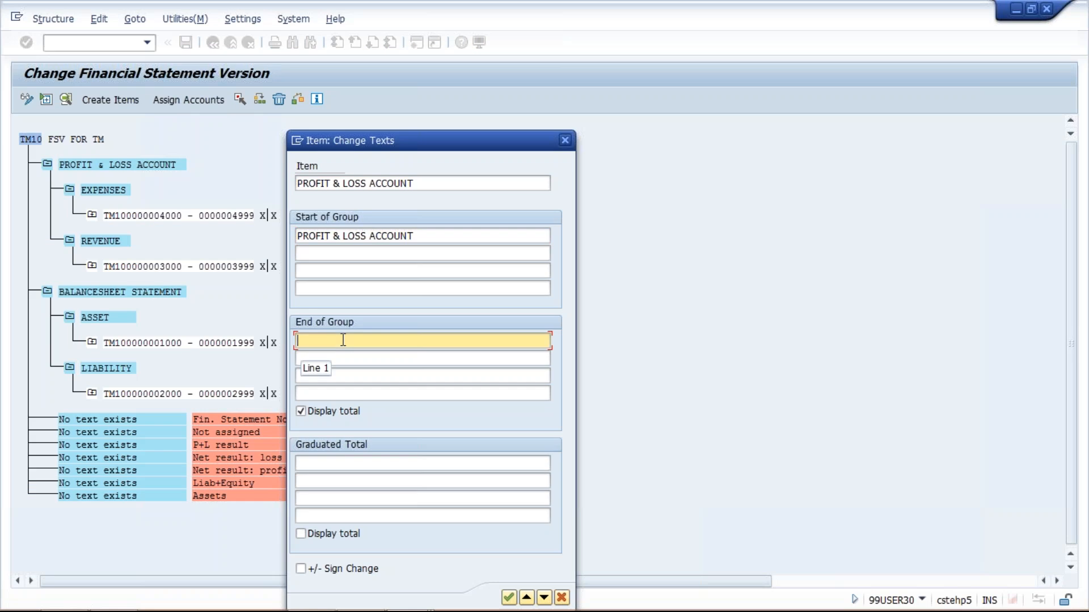
text(GR)
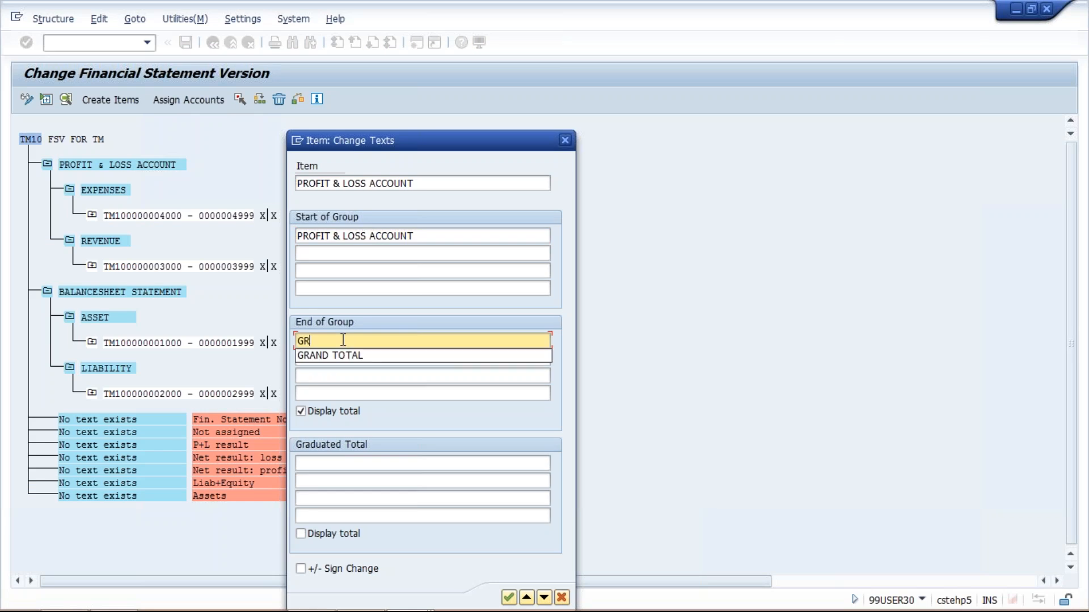
click(359, 356)
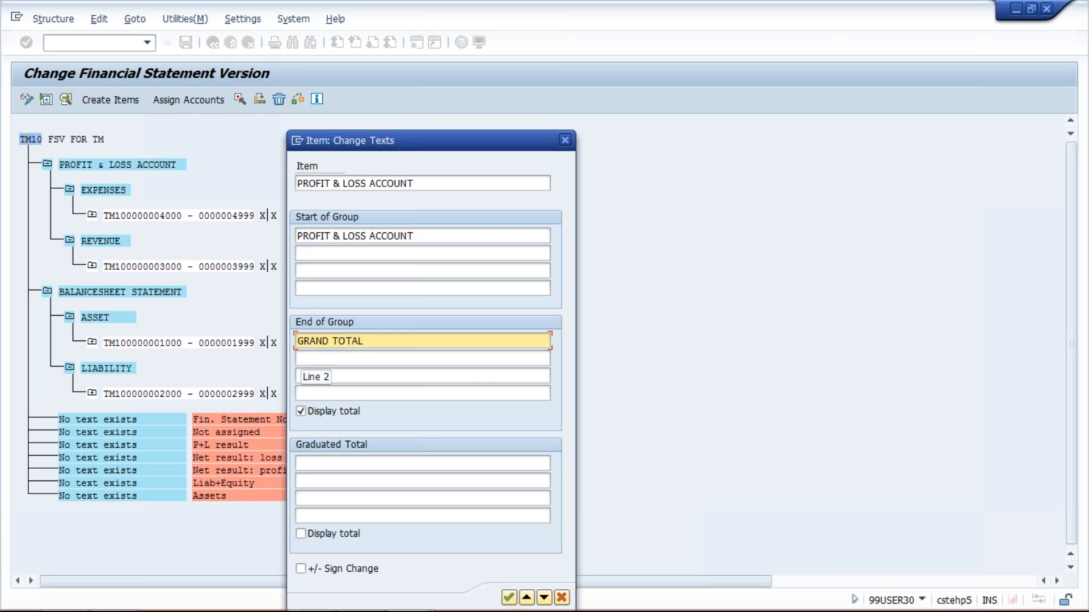
click(509, 597)
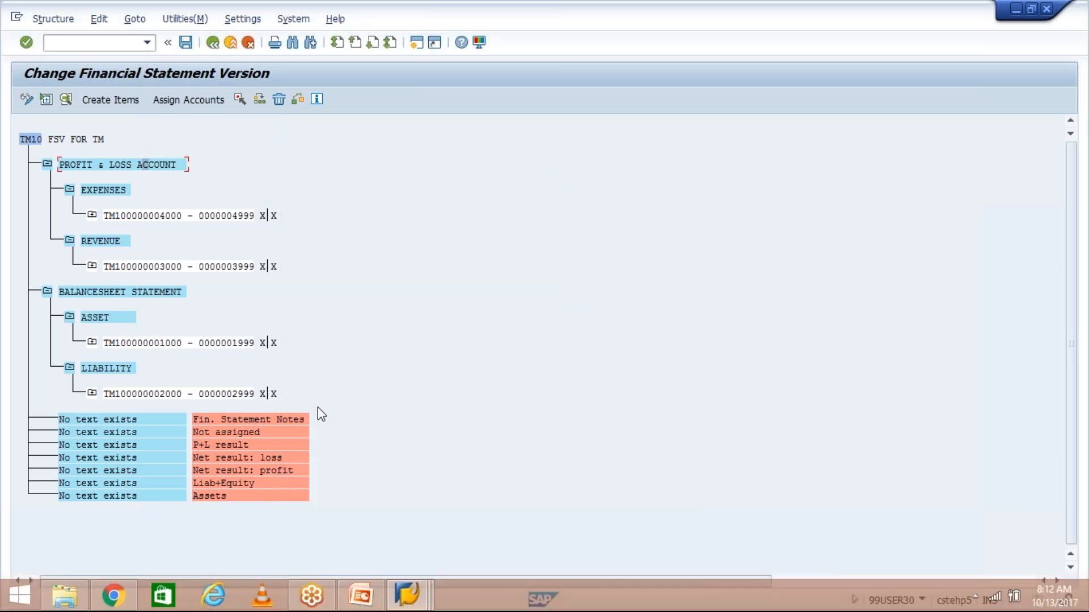
click(186, 42)
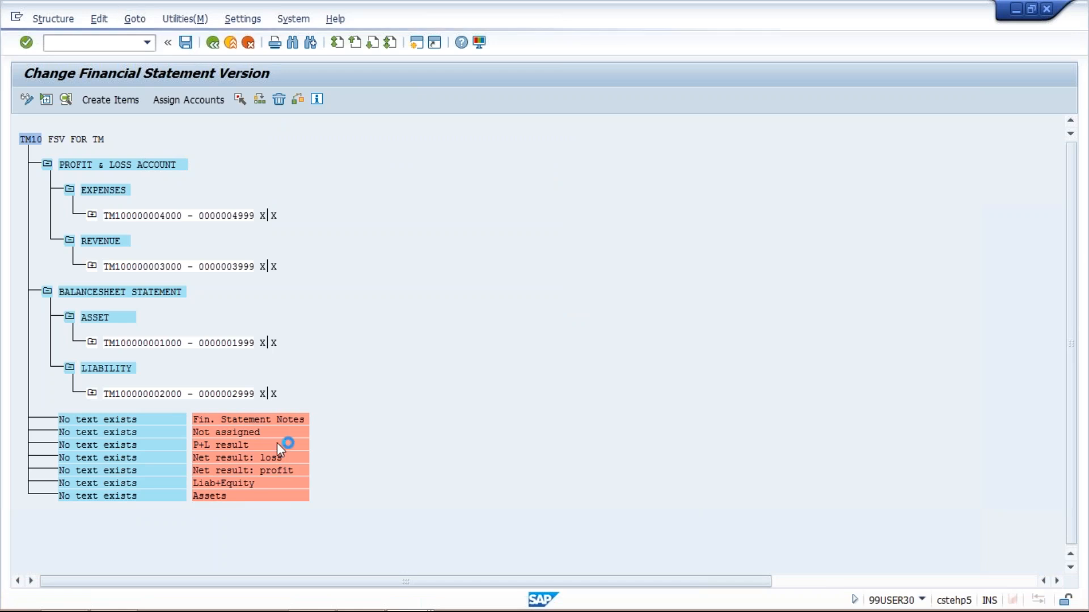
click(270, 242)
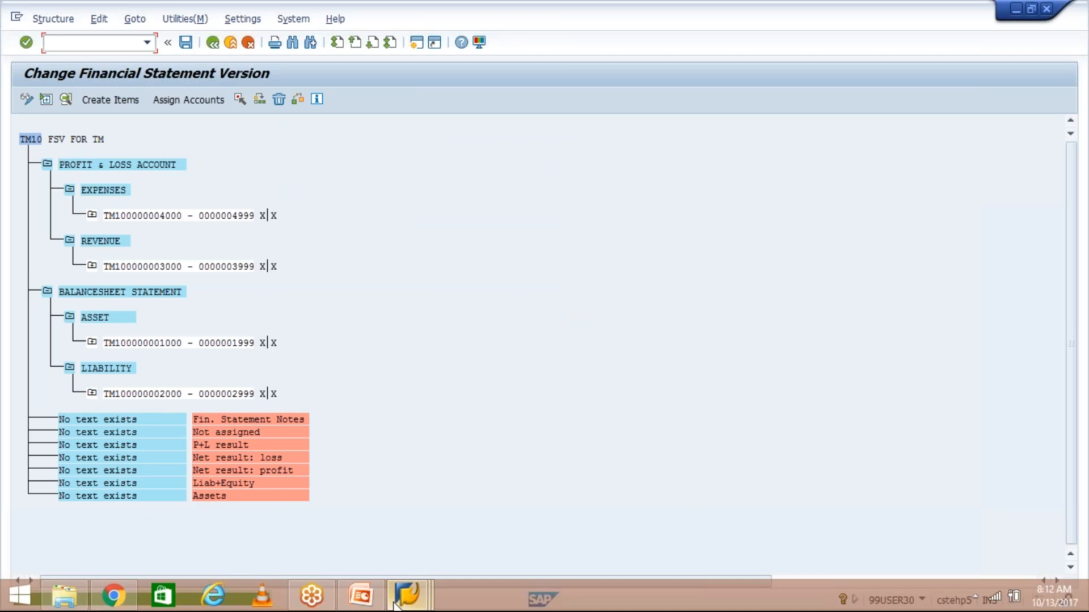
- Rerun the Financial Statements report for chart of accounts TM10 and company code TM10
mouse_move(396, 606)
click(588, 493)
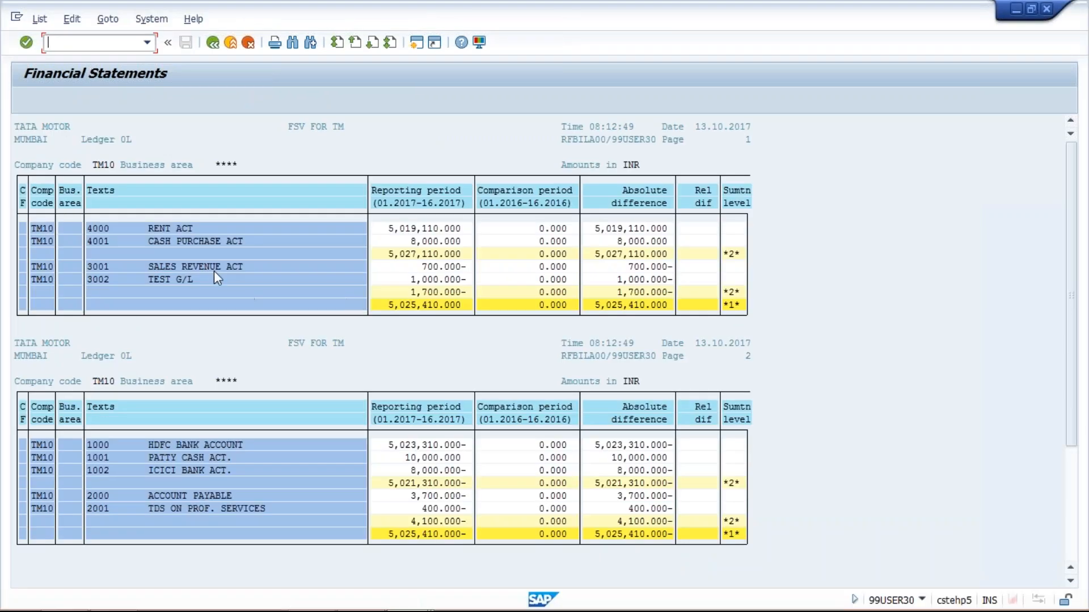
click(214, 43)
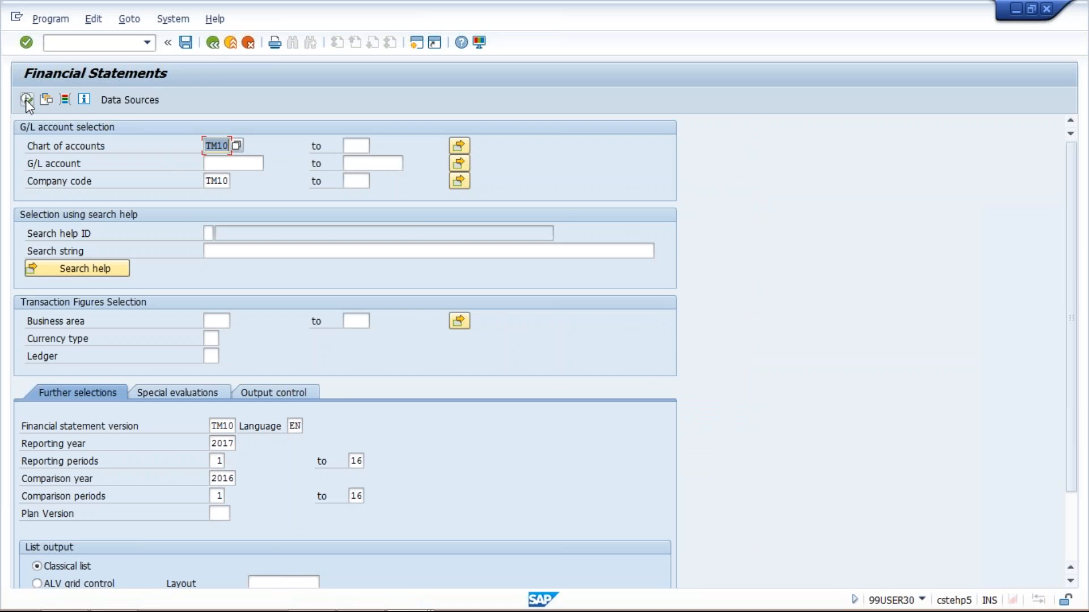
click(27, 100)
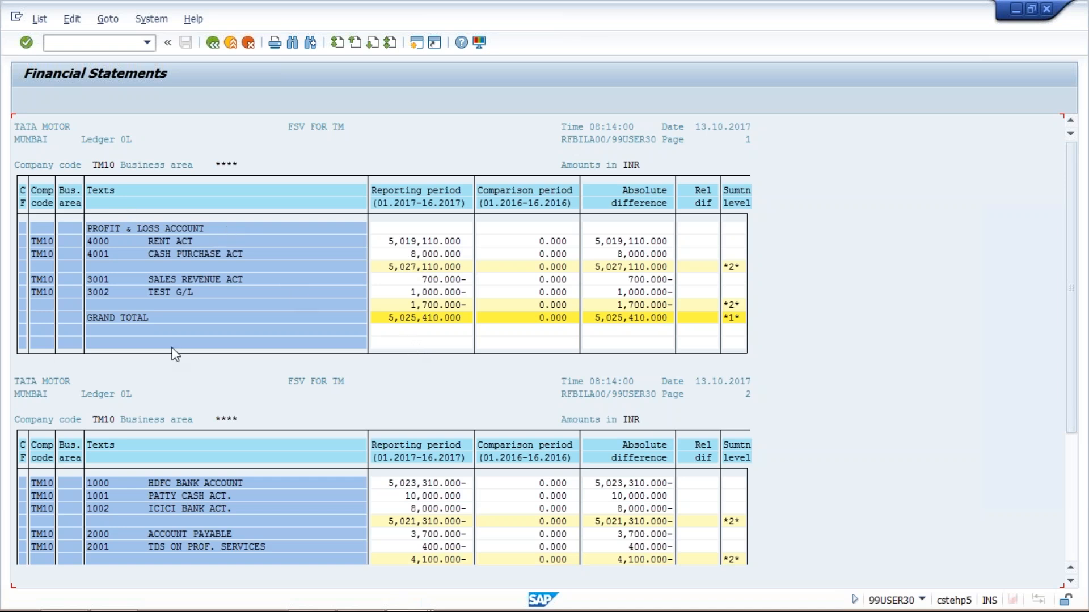
- Reopen the texts of the PROFIT & LOSS ACCOUNT item and enter GRAND TOTAL as its second end-of-group line
mouse_move(317, 611)
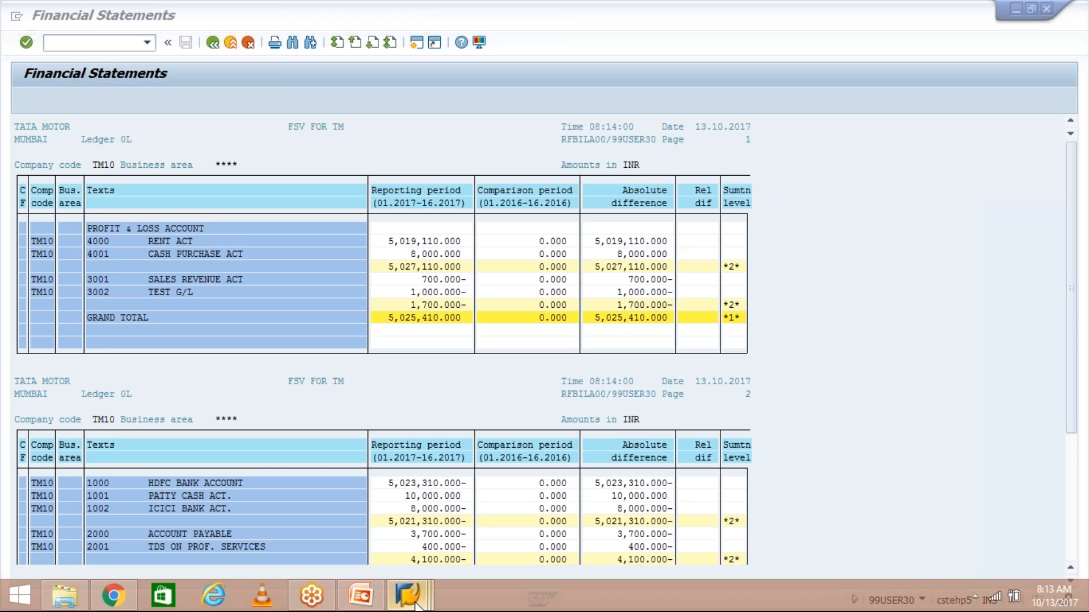
mouse_move(407, 596)
click(418, 525)
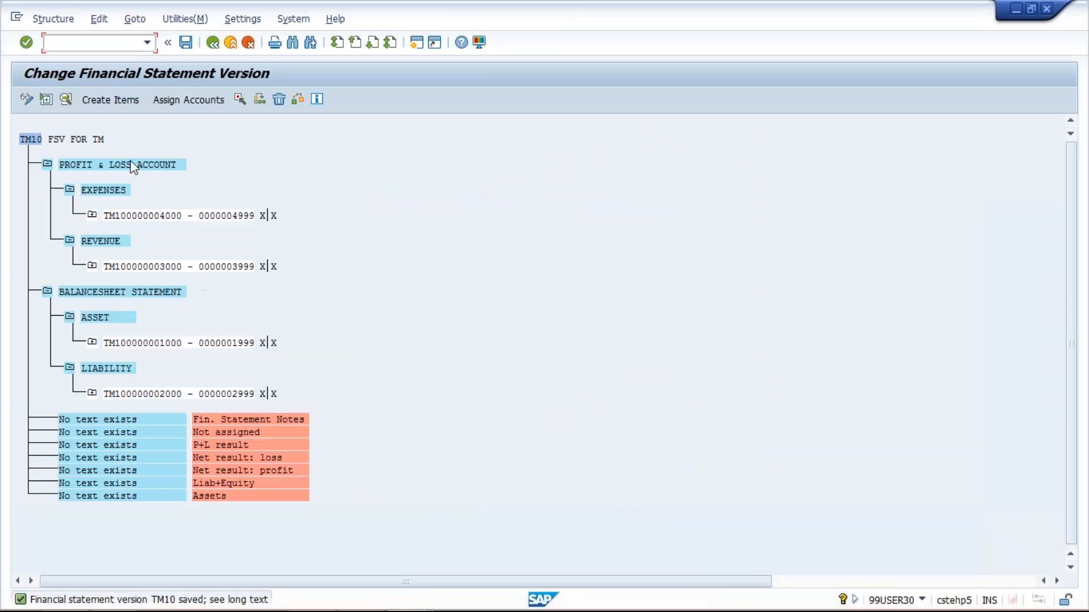
double_click(294, 216)
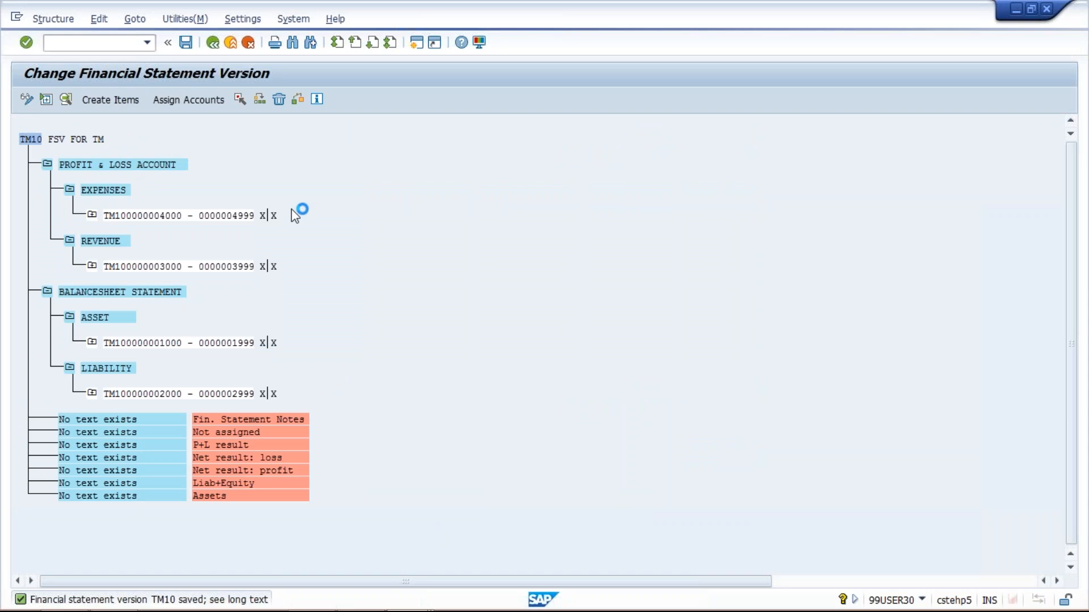
click(346, 237)
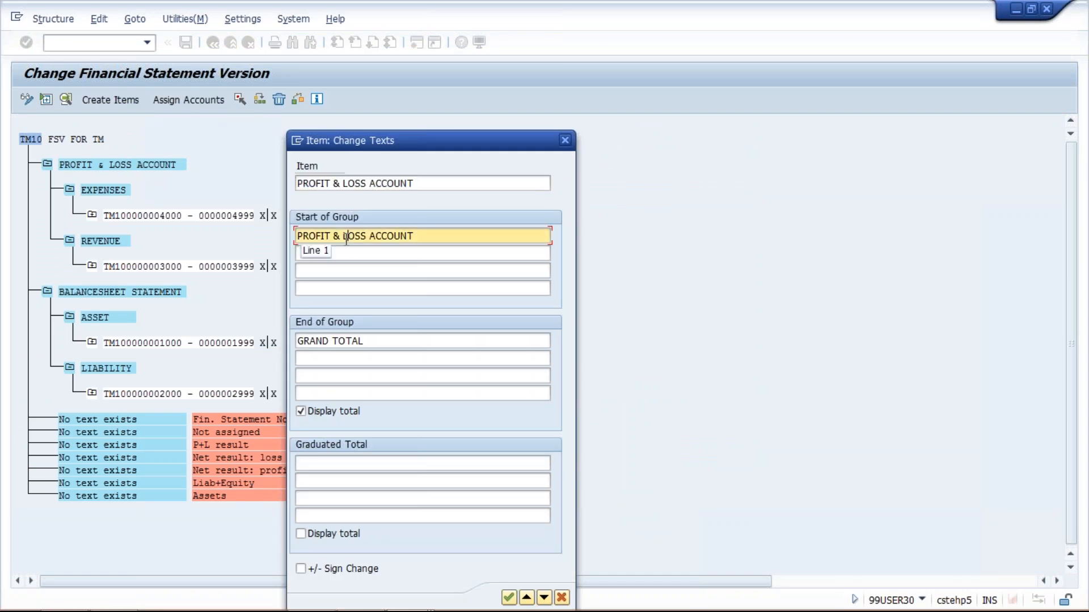
key(ctrl+a)
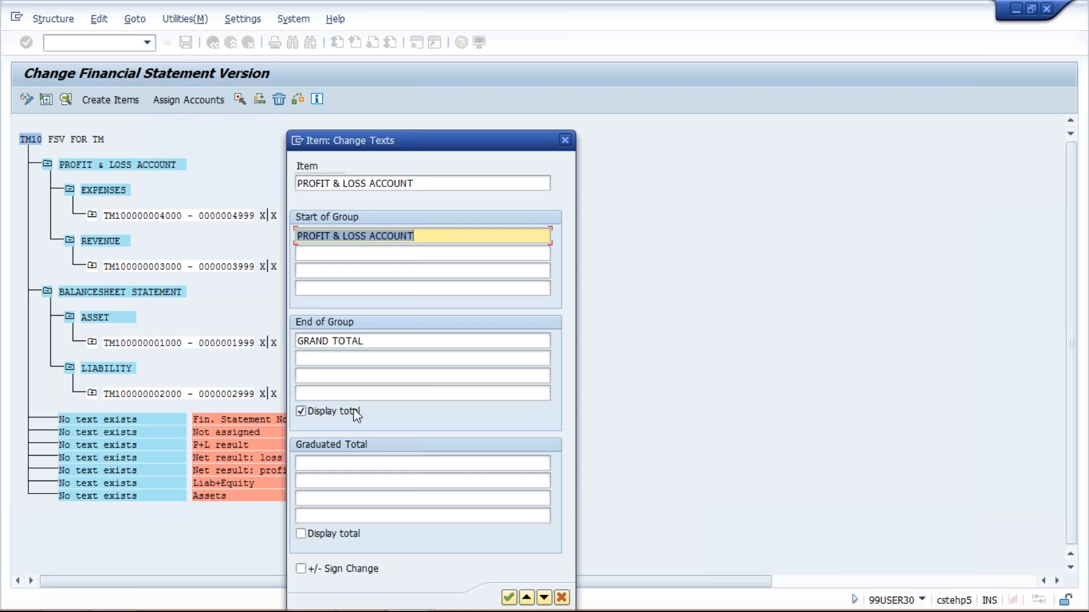
click(369, 340)
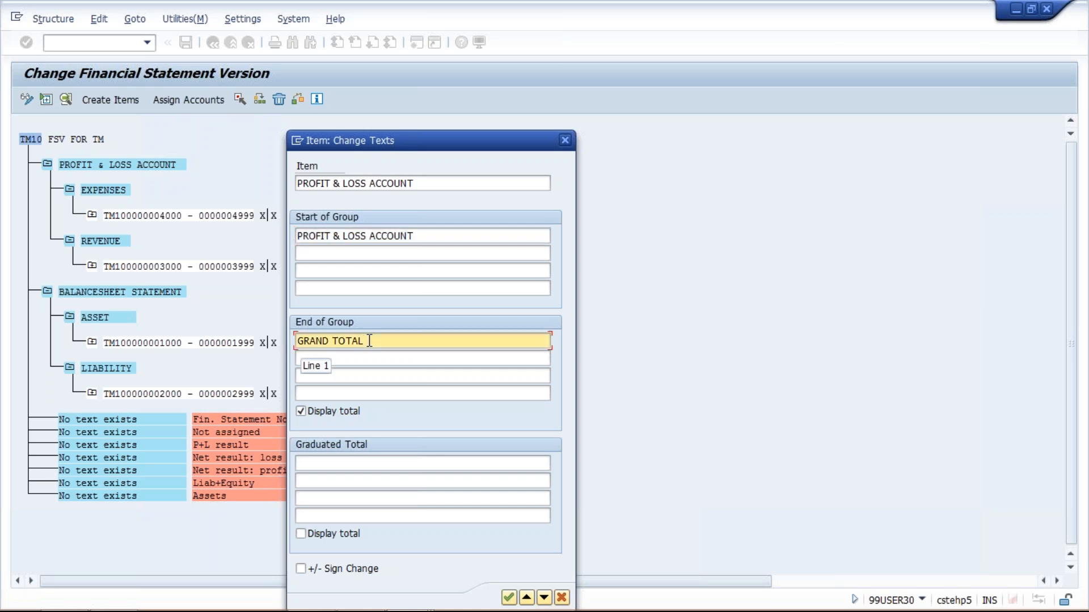
key(ctrl+a)
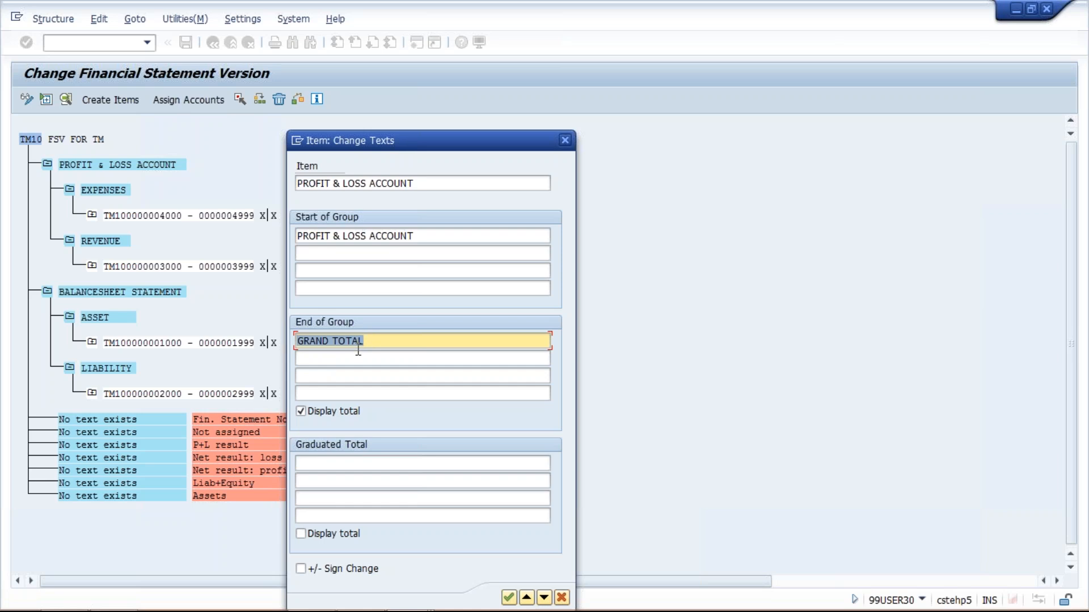
key(Tab)
text(G)
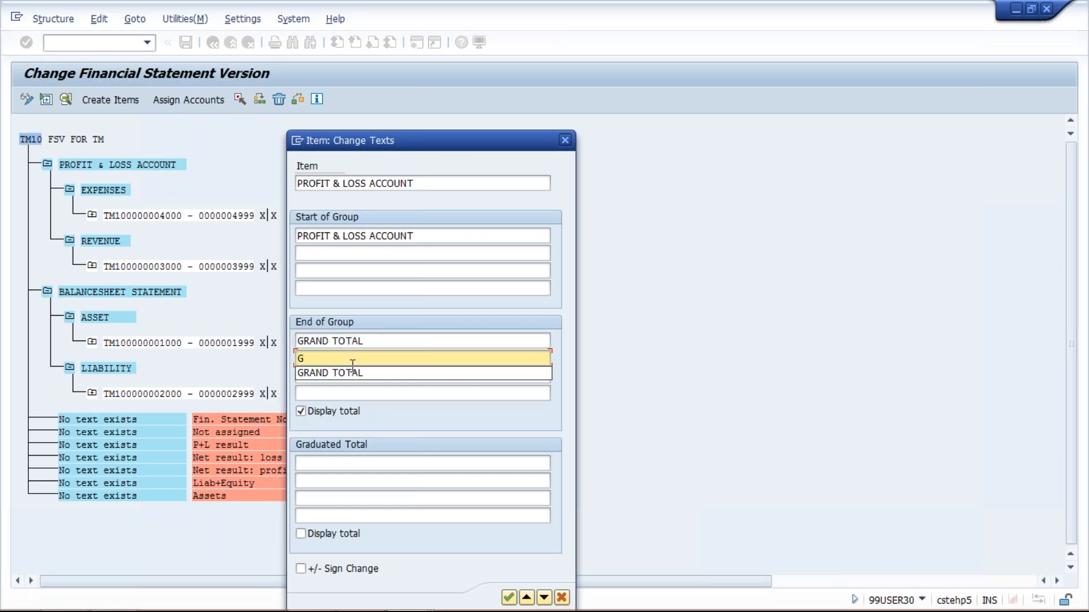
click(354, 373)
- Replace the item's first end-of-group line with the row of equals signs, and save the financial statement version
click(376, 342)
key(shift+Home)
key(BackSpace)
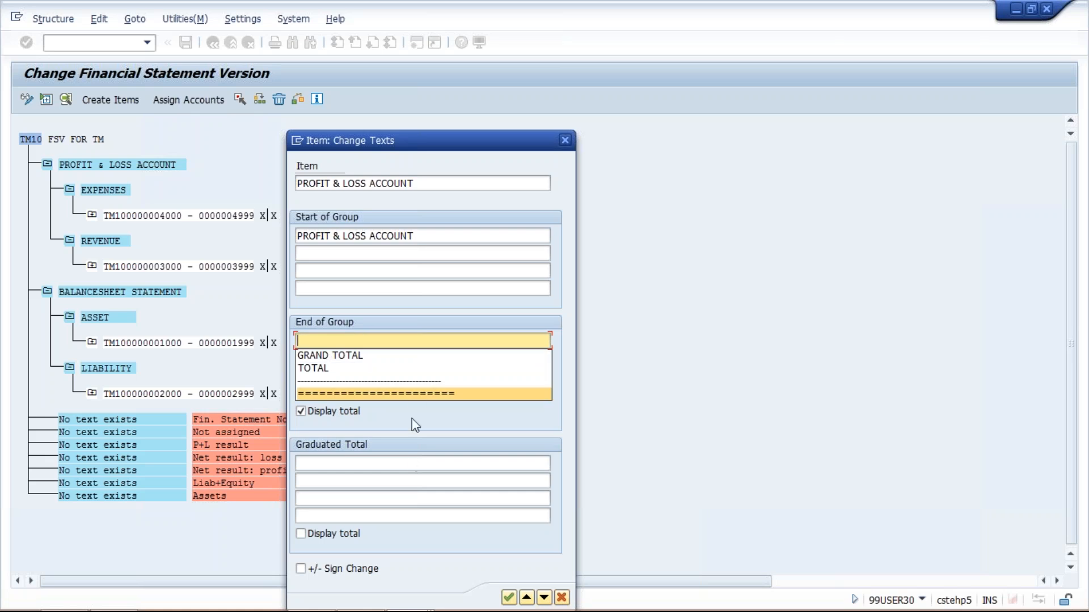
click(418, 393)
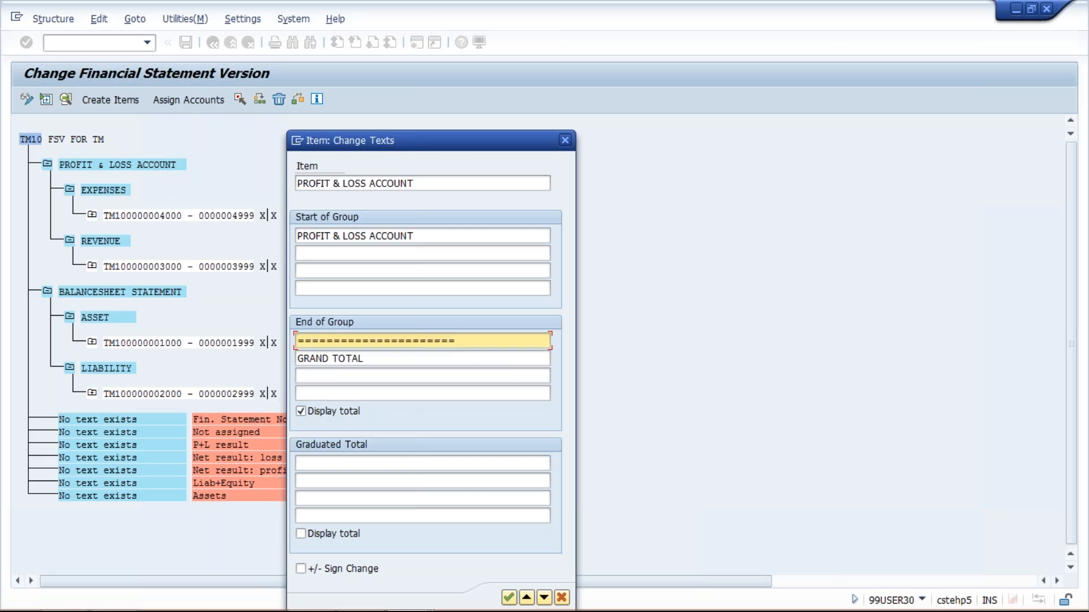
click(513, 601)
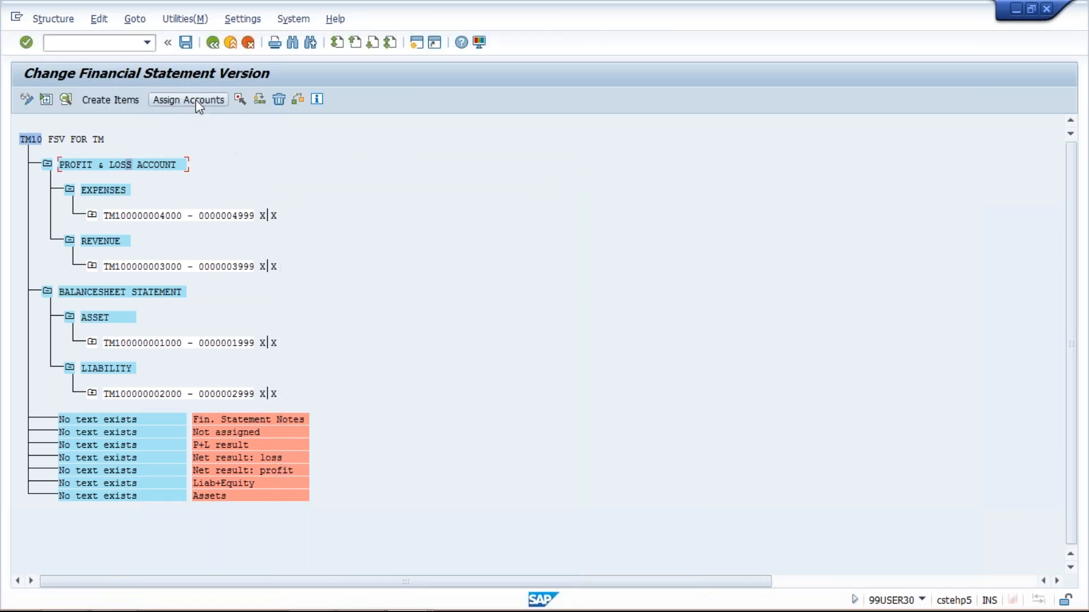
click(185, 43)
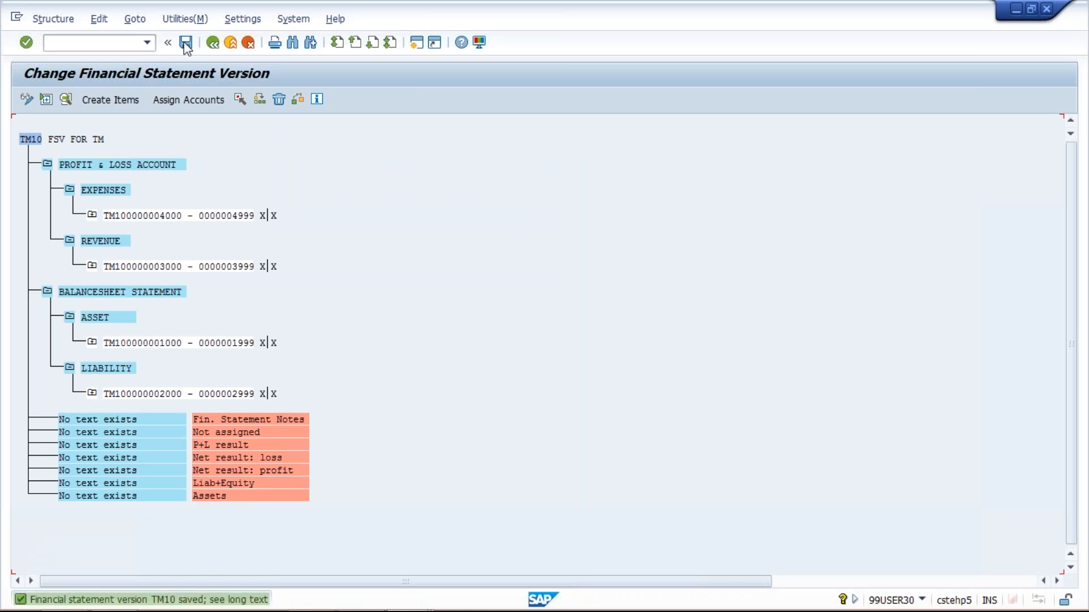
- Rerun the Financial Statements report for company code TM10 to check the end-of-group lines of the PROFIT & LOSS ACCOUNT item
click(407, 594)
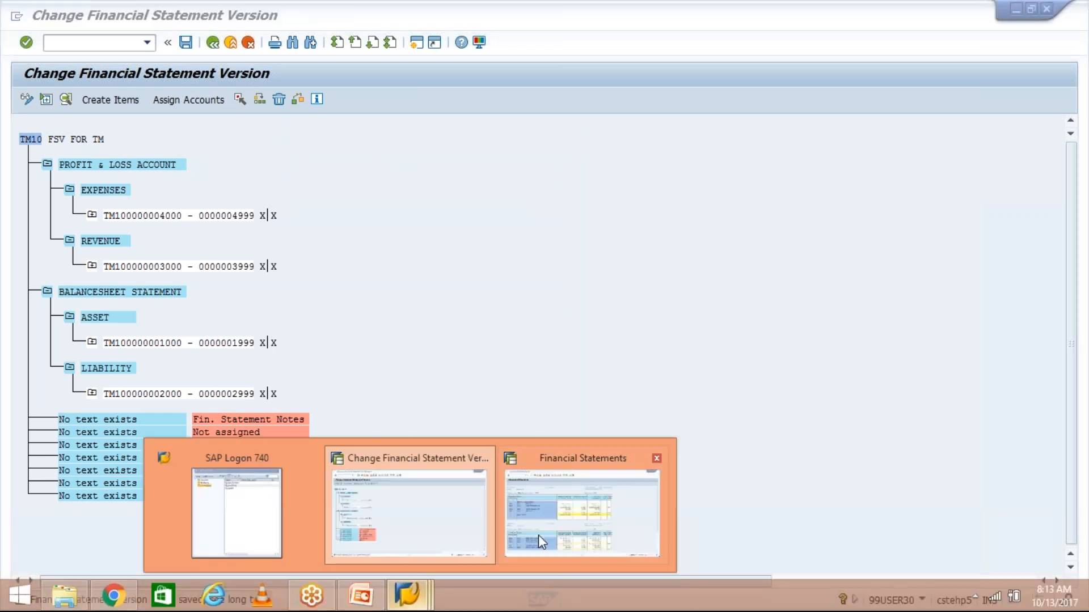
click(550, 529)
click(215, 46)
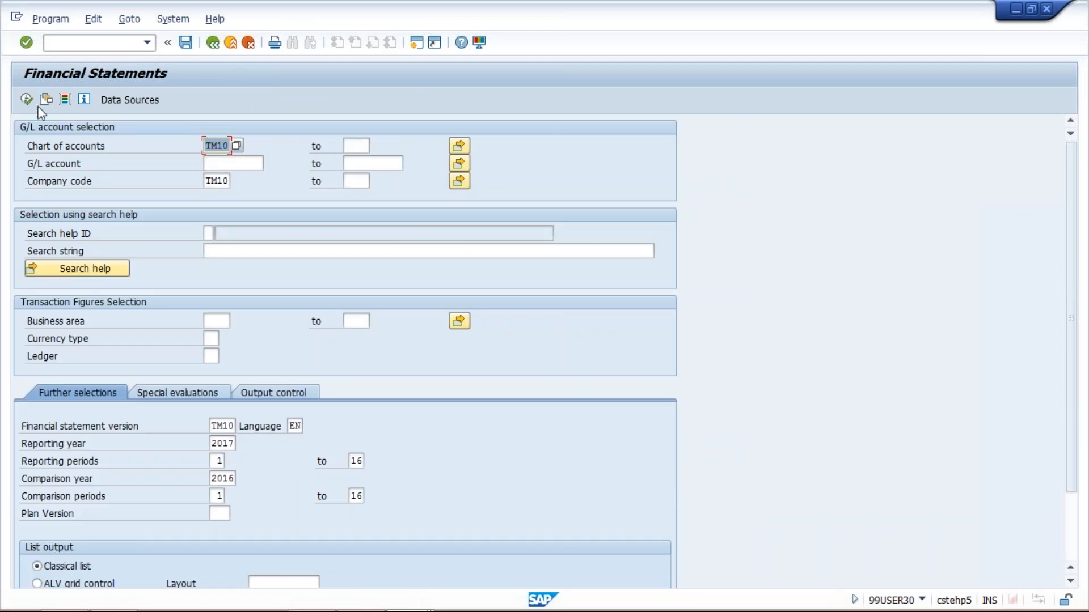
click(28, 101)
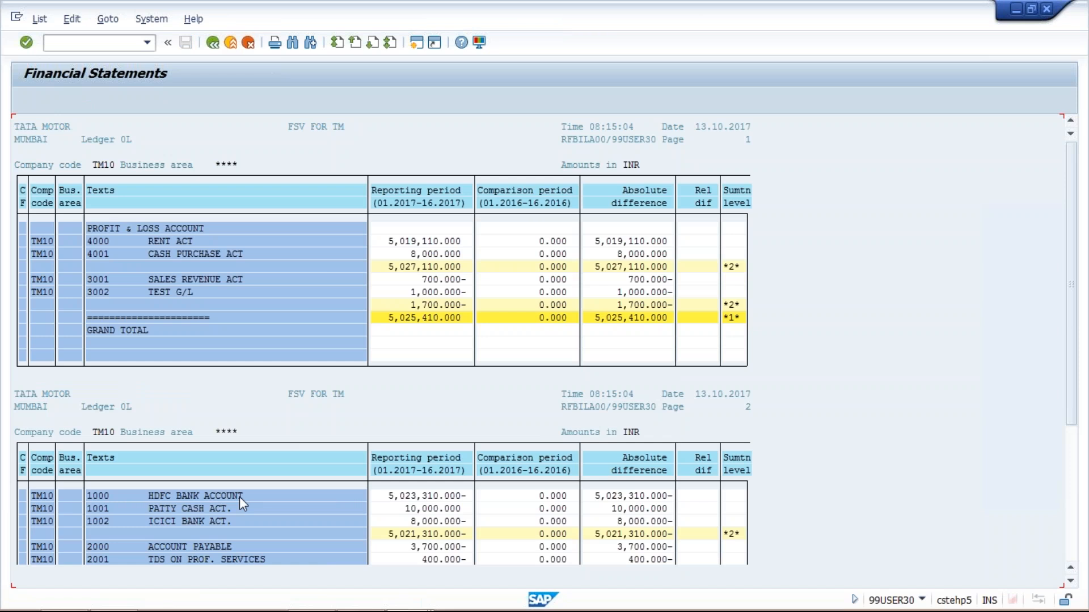
- Open the texts of the EXPENSES item in the financial statement version and enter EXPENSES ACCOUNTS as its first start-of-group line
click(407, 594)
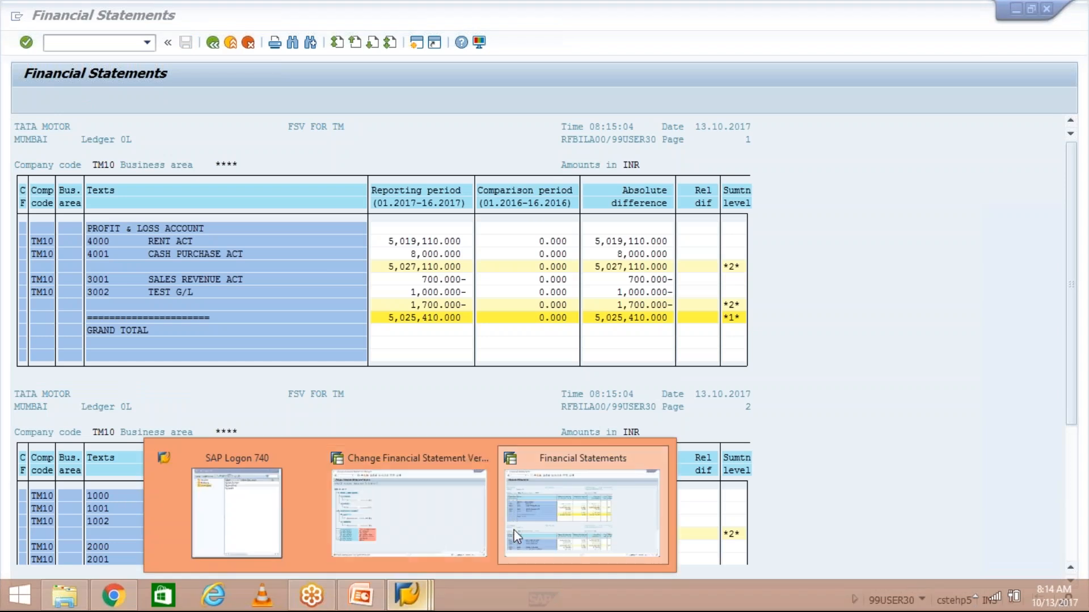
click(440, 536)
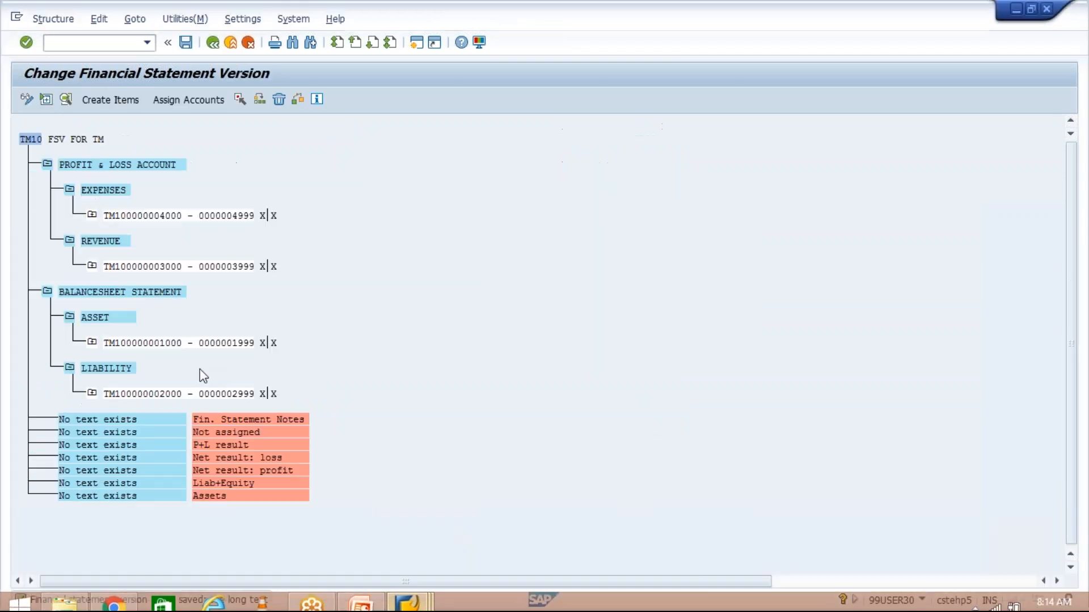
double_click(103, 193)
key(ctrl+c)
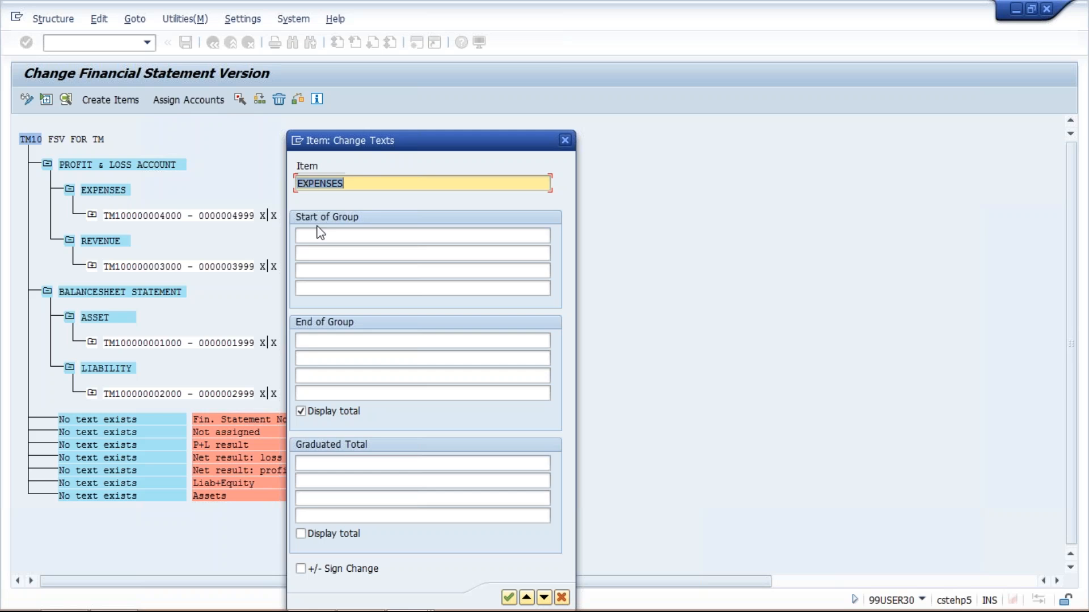
click(321, 236)
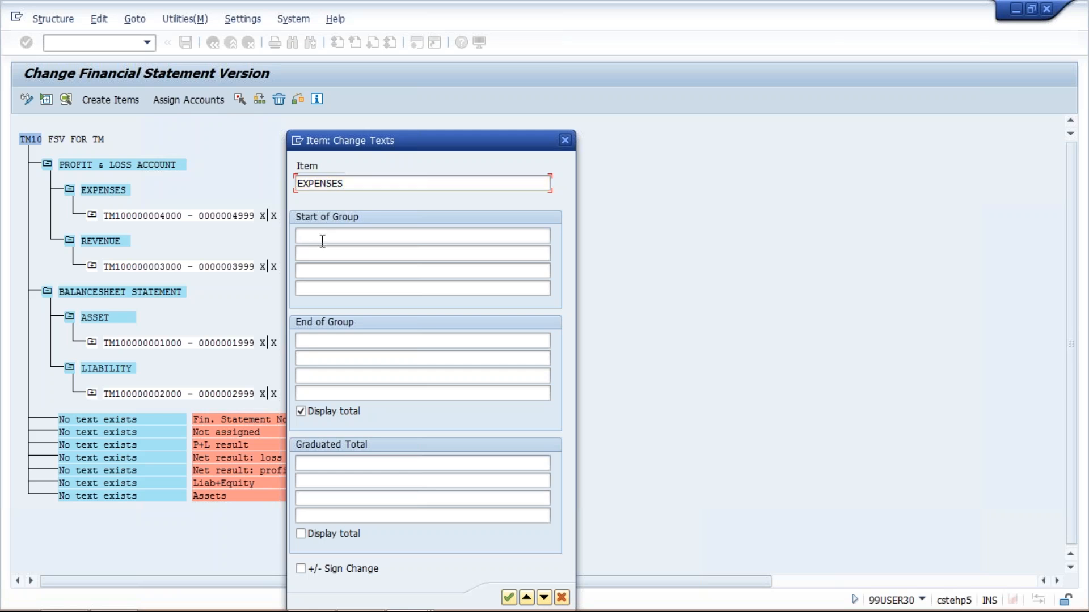
key(ctrl+v)
text(ACCOUB)
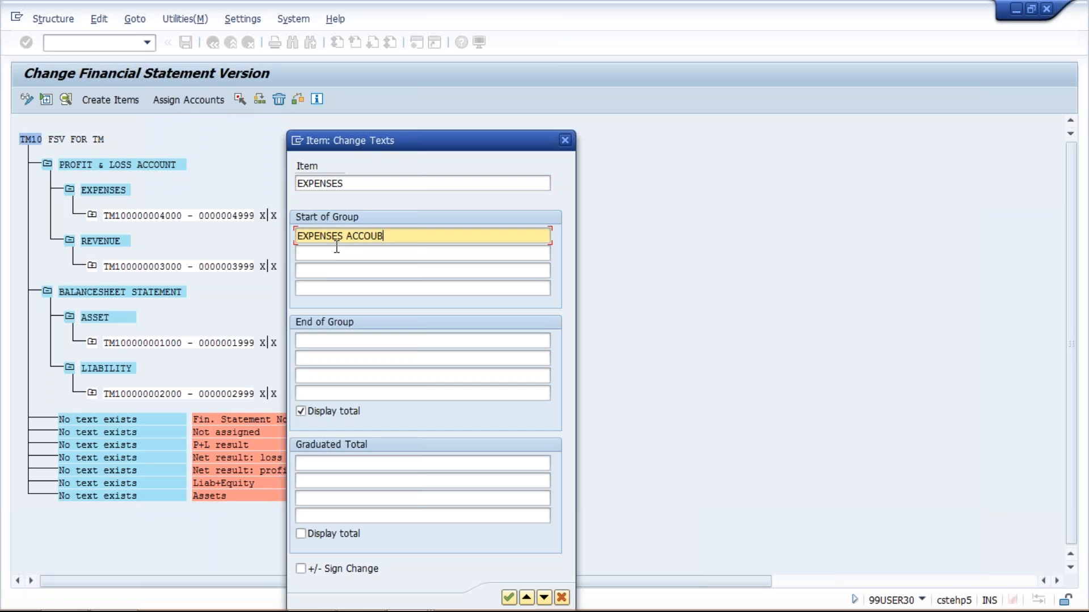
key(BackSpace)
text(NTS)
- Enter TOTAL as the first end-of-group line of the EXPENSES item and save the financial statement version
click(346, 340)
text(T)
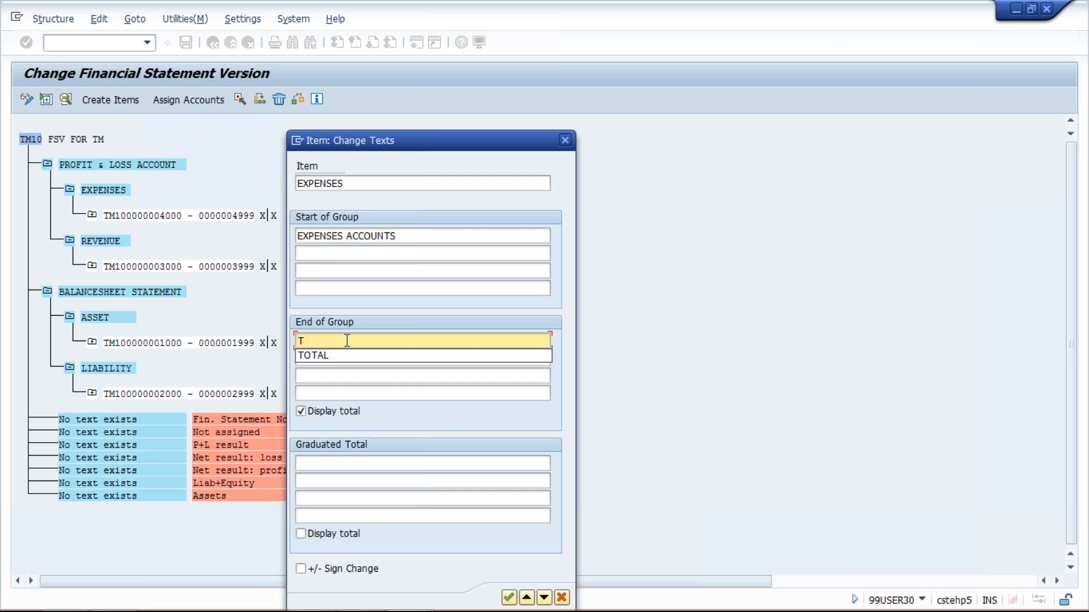
click(346, 353)
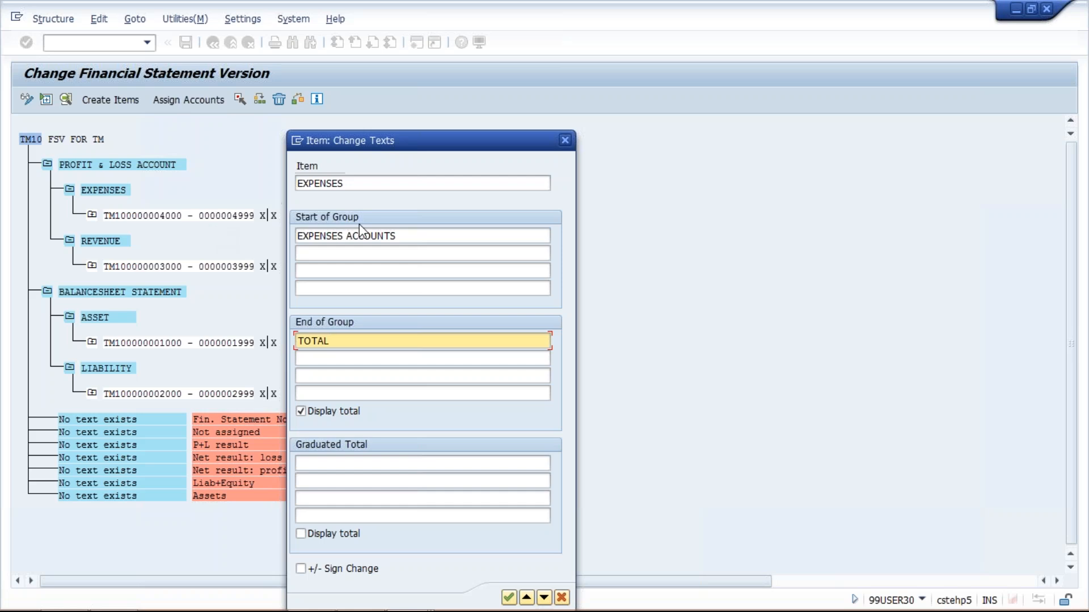
mouse_move(413, 608)
click(579, 505)
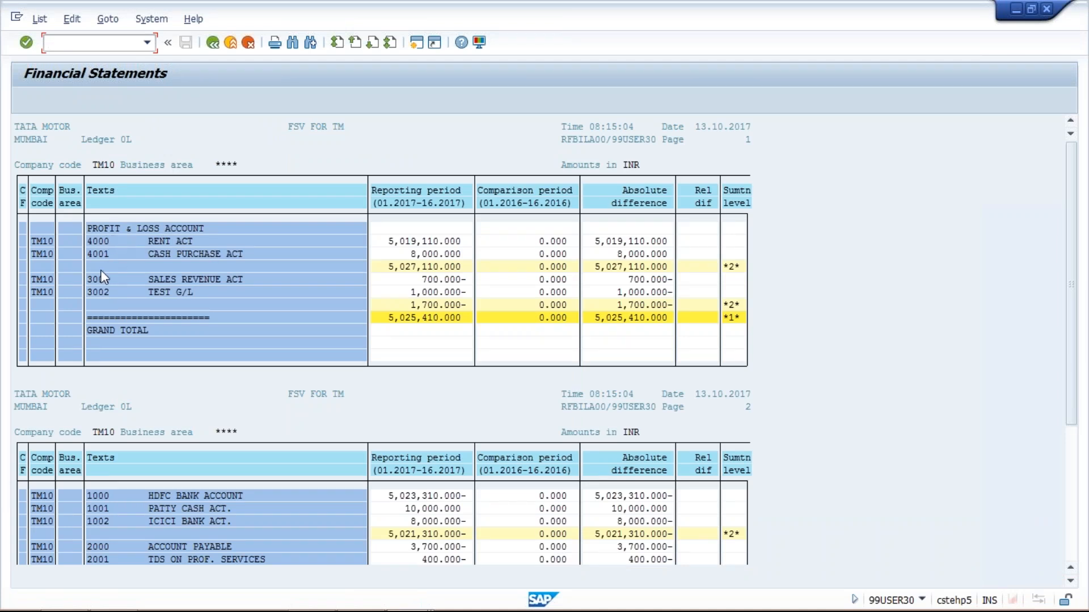
key(alt+Tab)
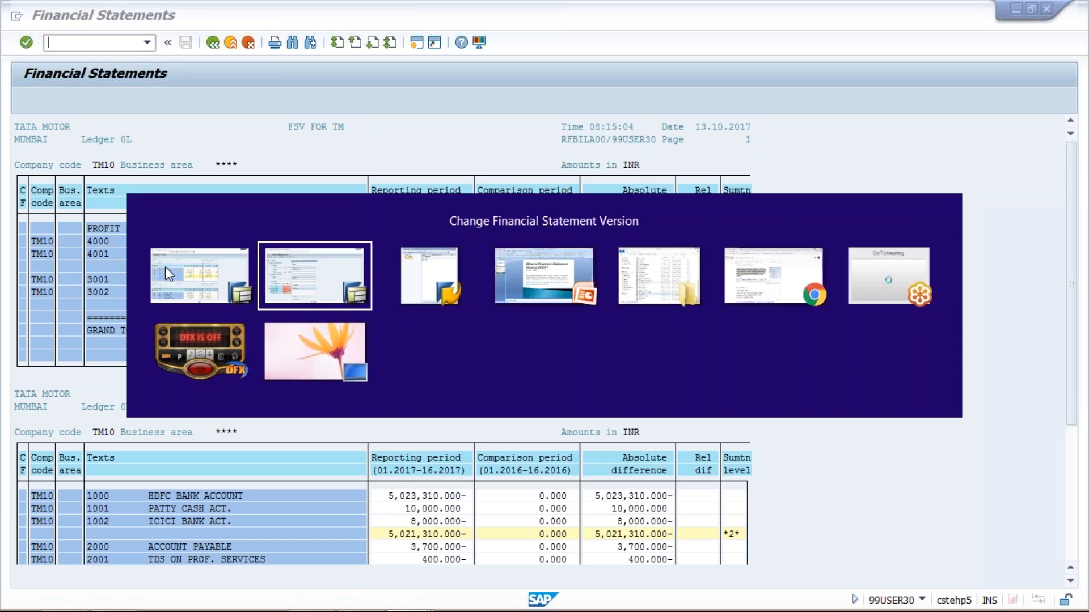
click(411, 238)
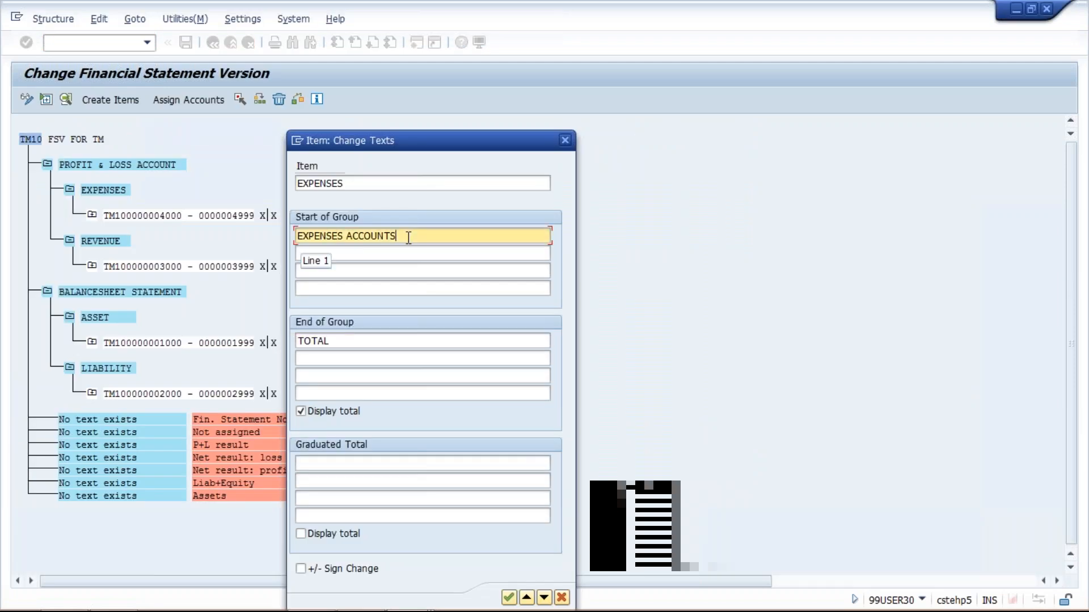
click(349, 341)
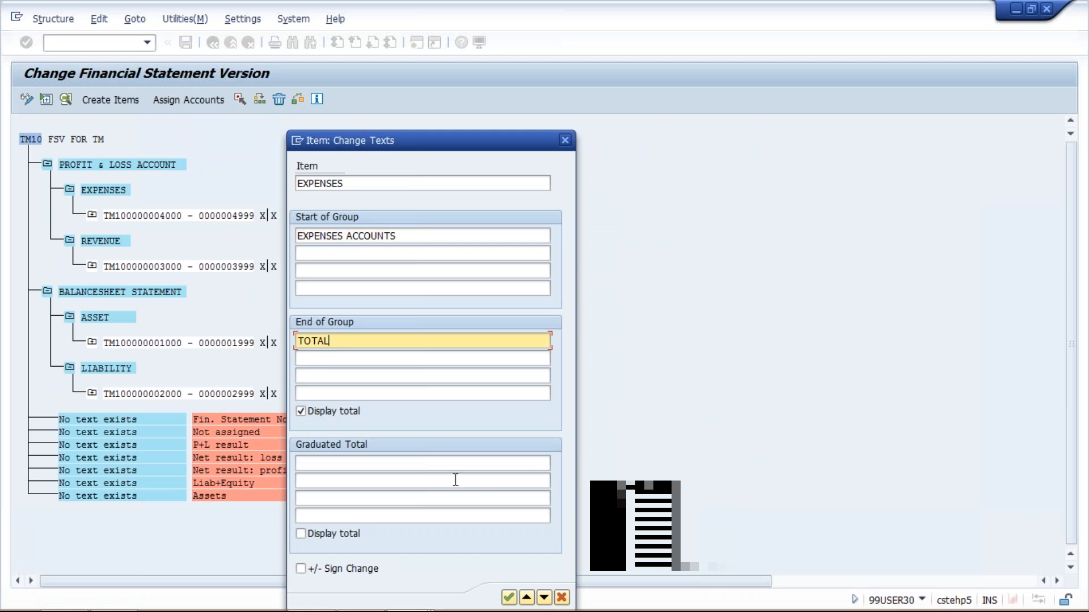
click(509, 598)
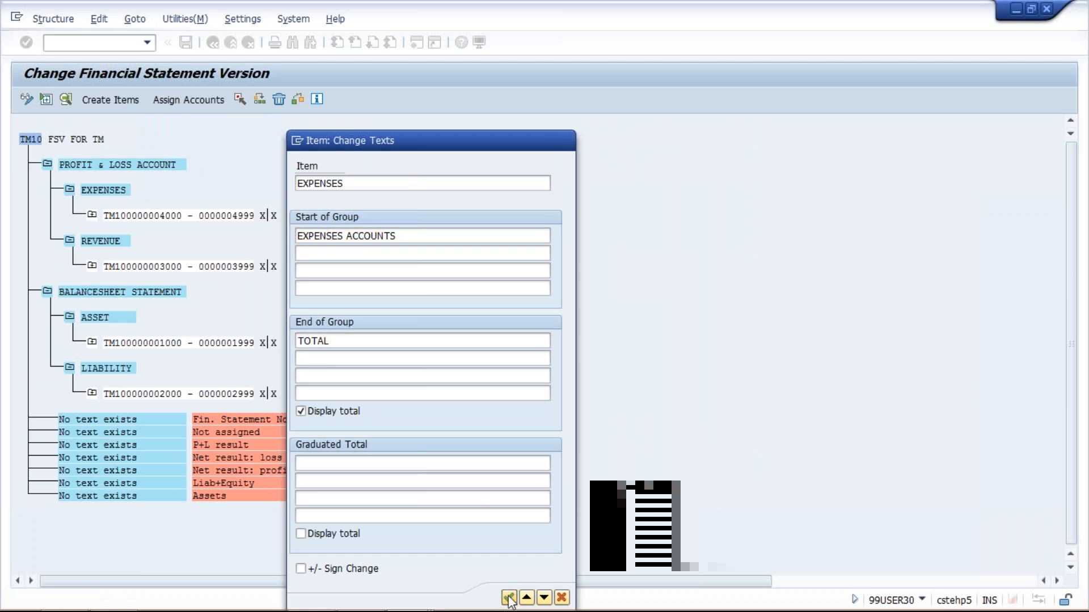
click(185, 42)
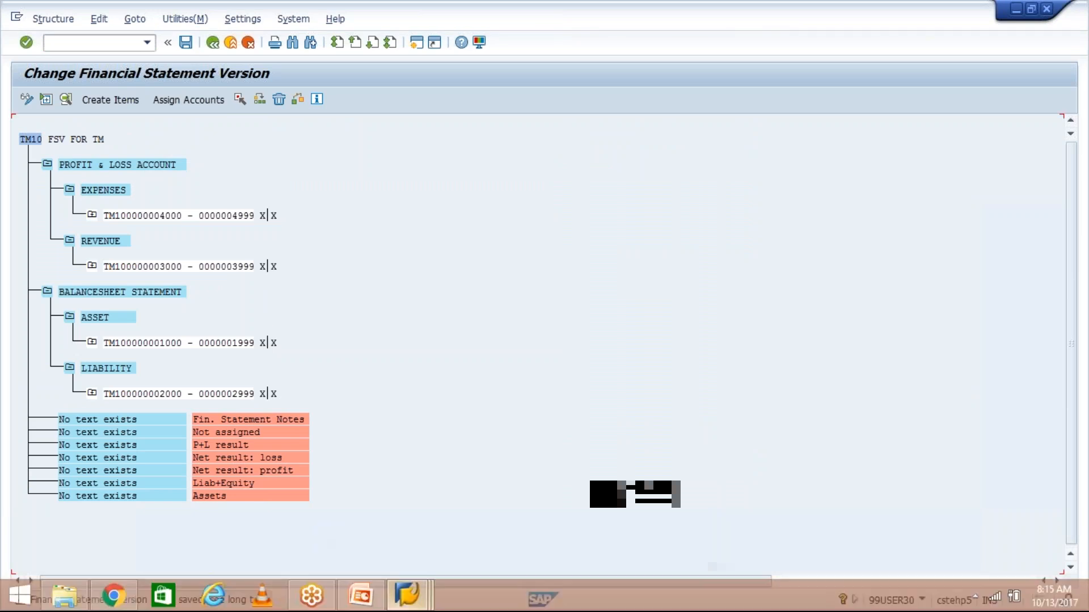
- Rerun the Financial Statements report for company code TM10 to check the EXPENSES group heading and total text
mouse_move(407, 596)
click(561, 506)
click(214, 44)
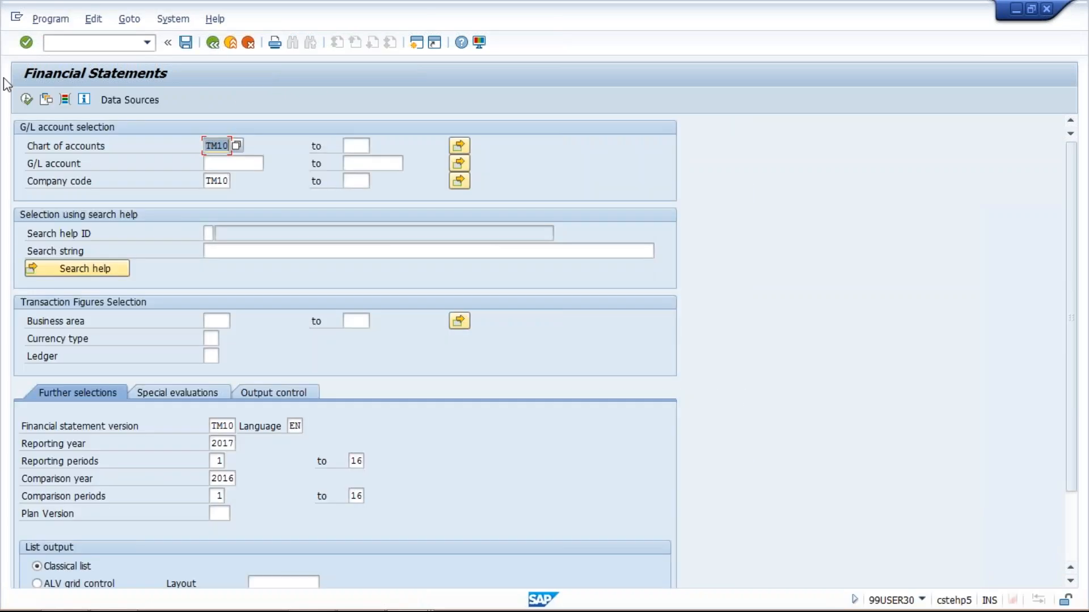
click(26, 101)
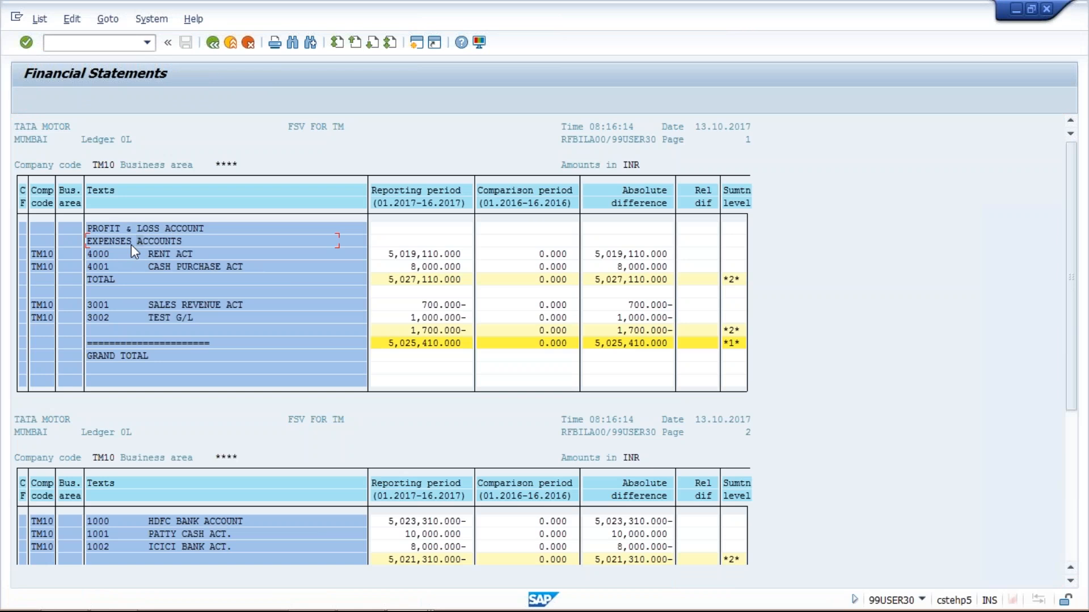
click(182, 256)
- Indent the start-of-group text of the PROFIT & LOSS ACCOUNT item with leading spaces and save the financial statement version
key(F3)
double_click(120, 168)
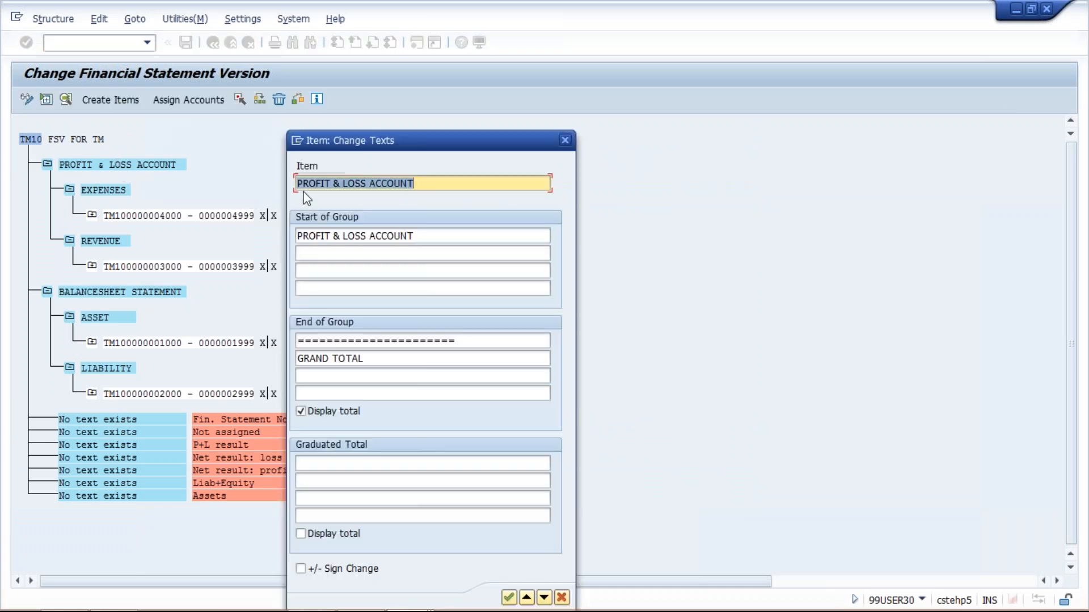
click(297, 236)
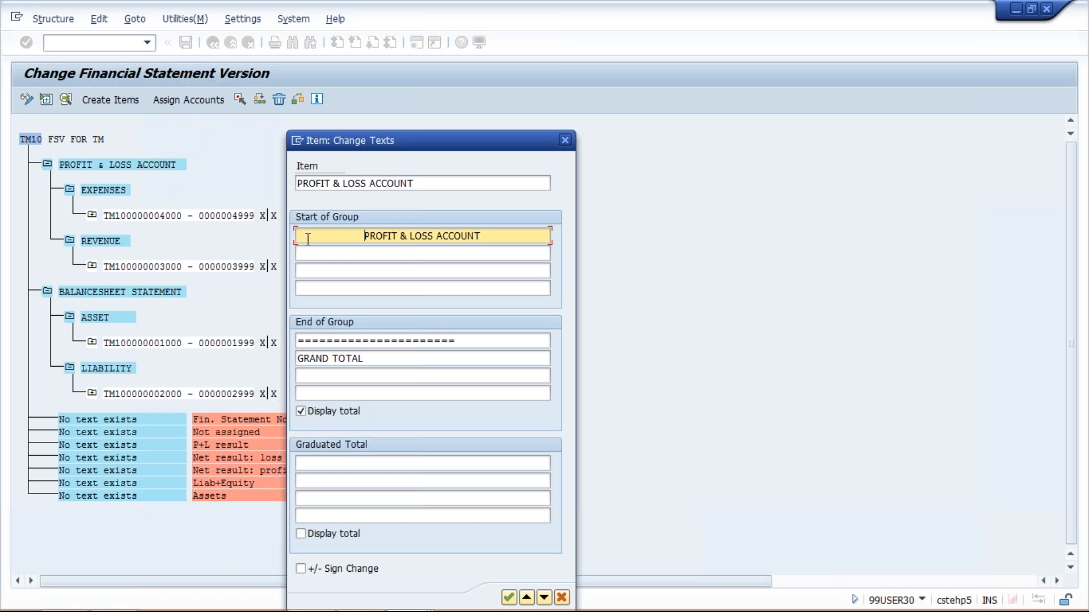
click(509, 598)
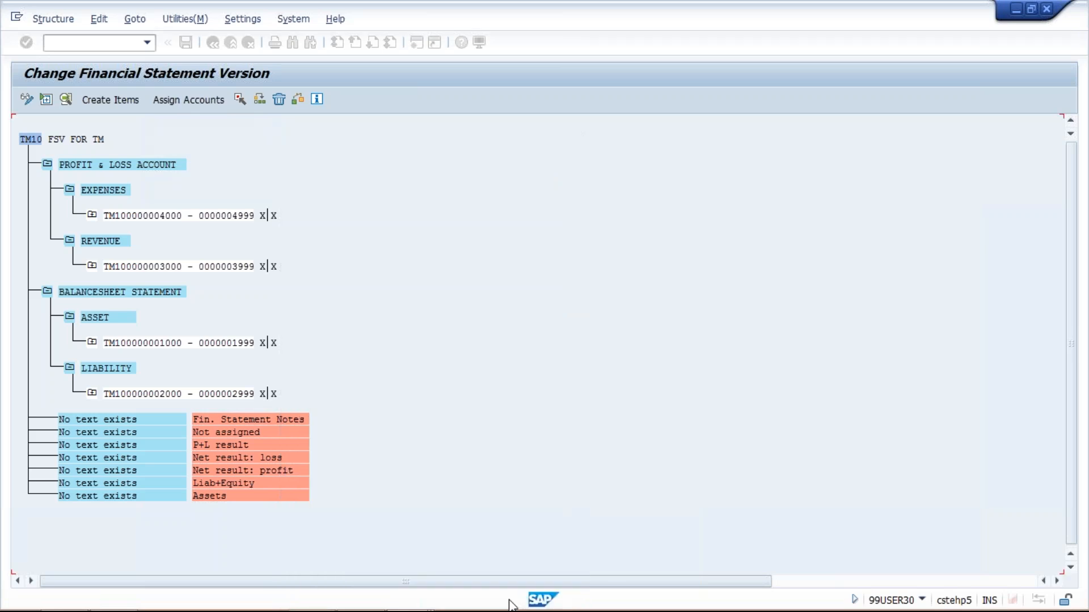
click(185, 42)
- Rerun the Financial Statements report for company code TM10 to check the position of the indented PROFIT & LOSS ACCOUNT heading
click(406, 595)
click(593, 511)
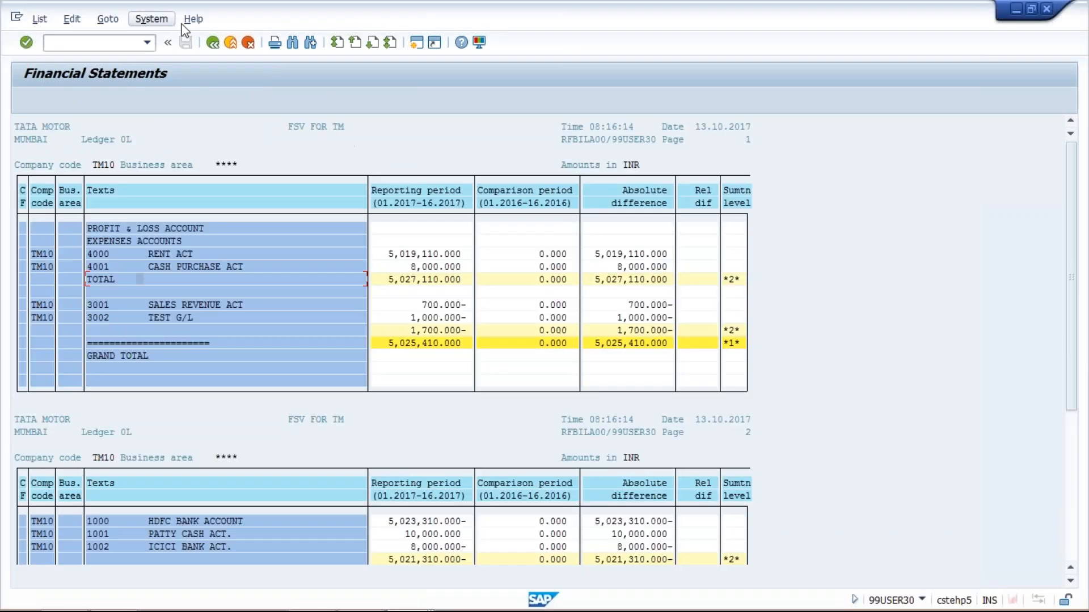
click(213, 43)
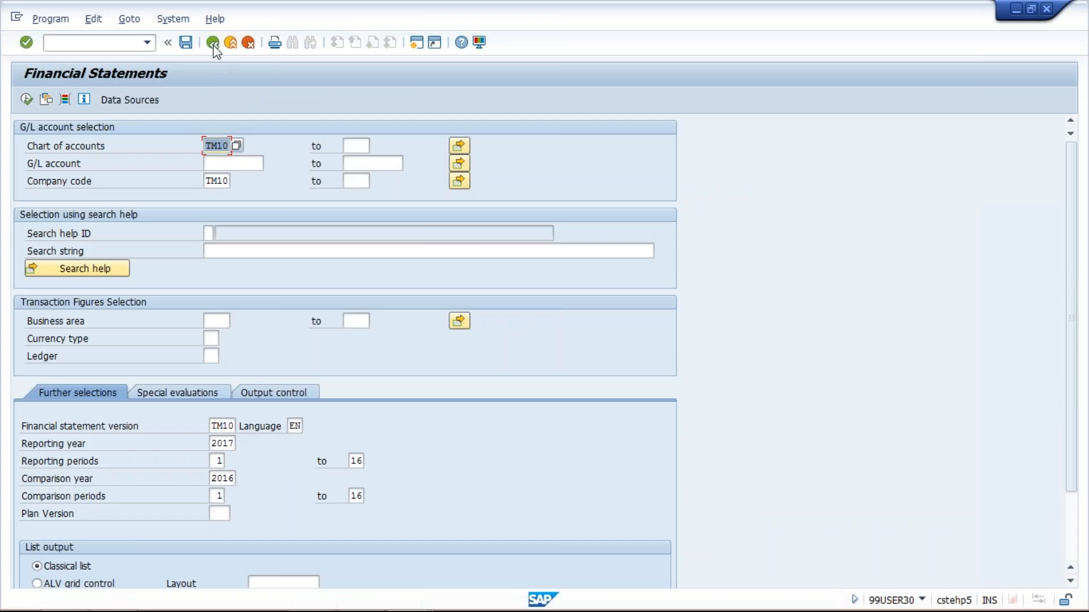
click(26, 100)
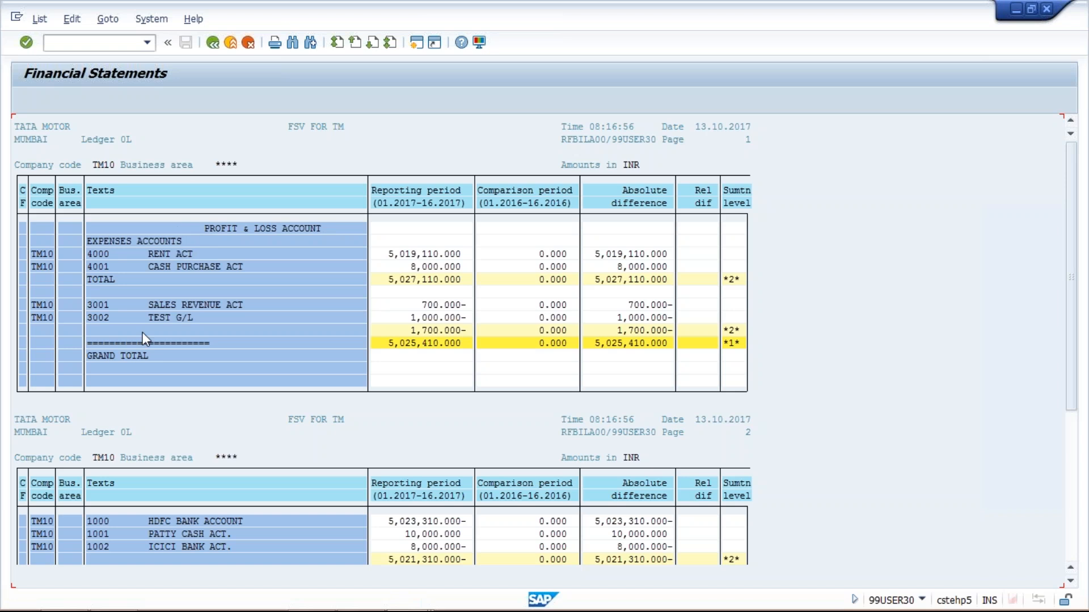
- Remove eight of the leading spaces before the PROFIT & LOSS ACCOUNT item's start-of-group text and save the financial statement version
mouse_move(406, 598)
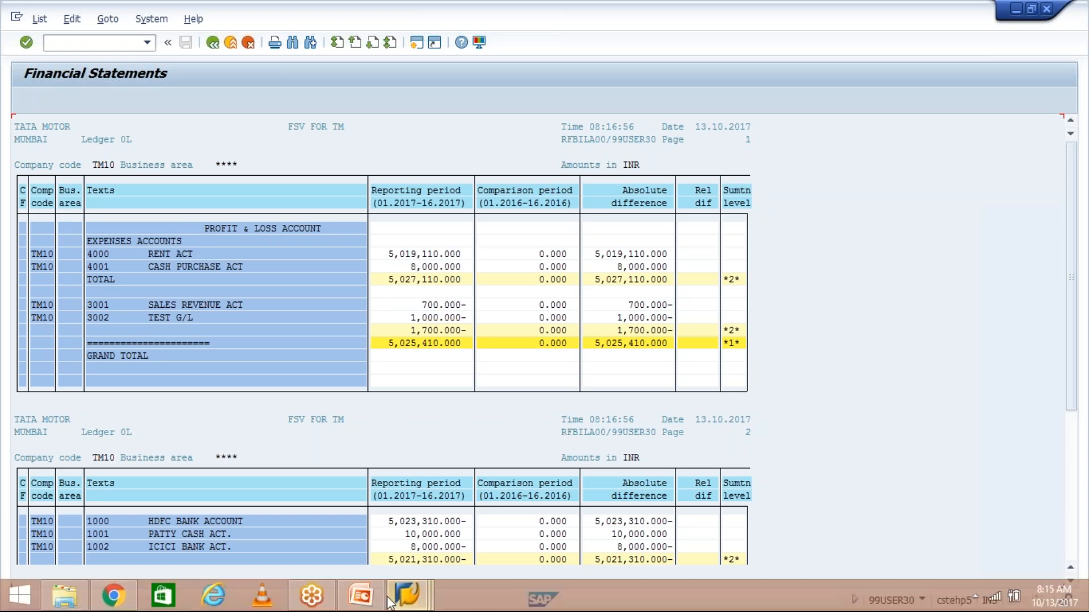
click(464, 509)
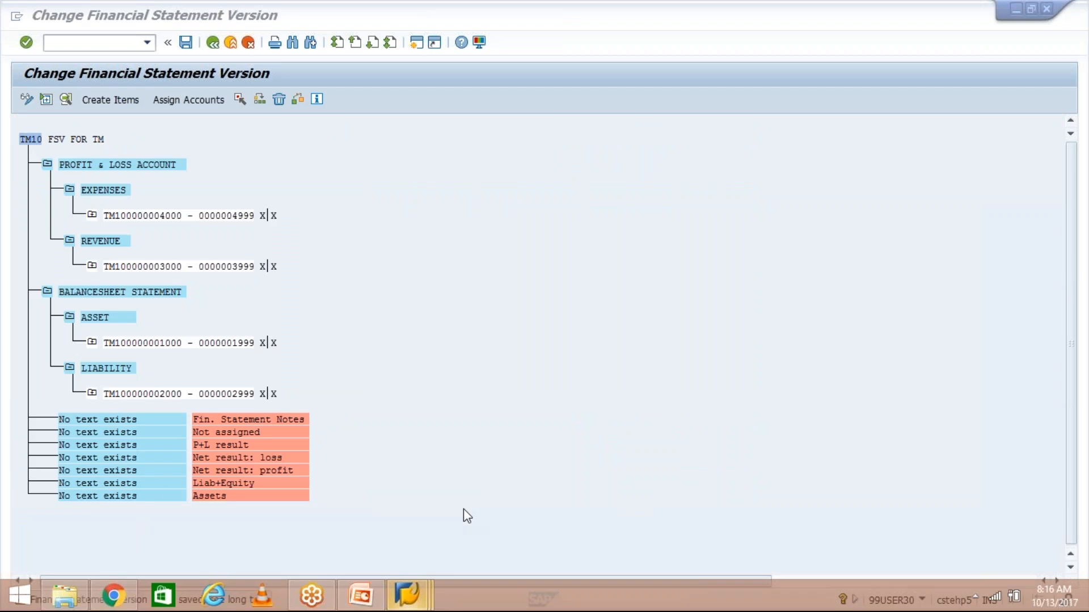
click(214, 43)
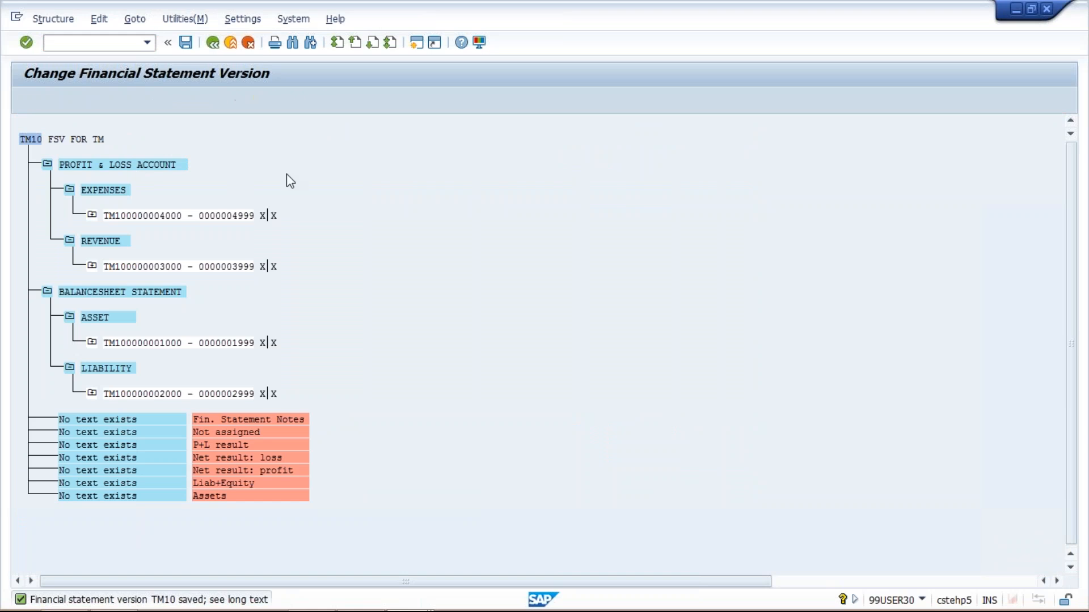
click(413, 232)
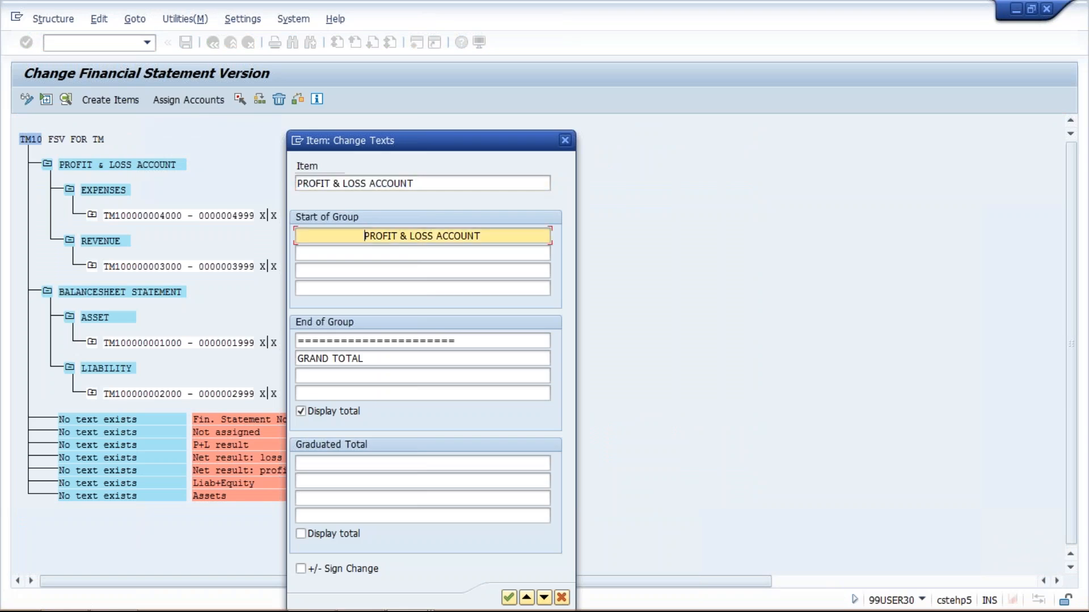
key(BackSpace)
key(BackSpace)
key(BackSpace)
key(BackSpace)
key(BackSpace)
key(BackSpace)
key(BackSpace)
key(BackSpace)
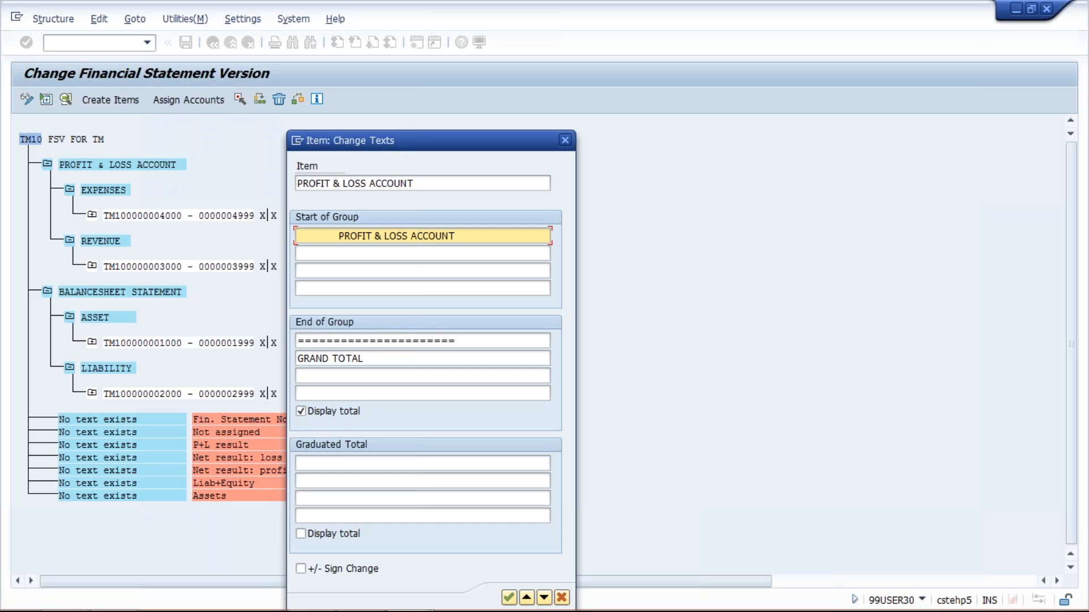
click(509, 598)
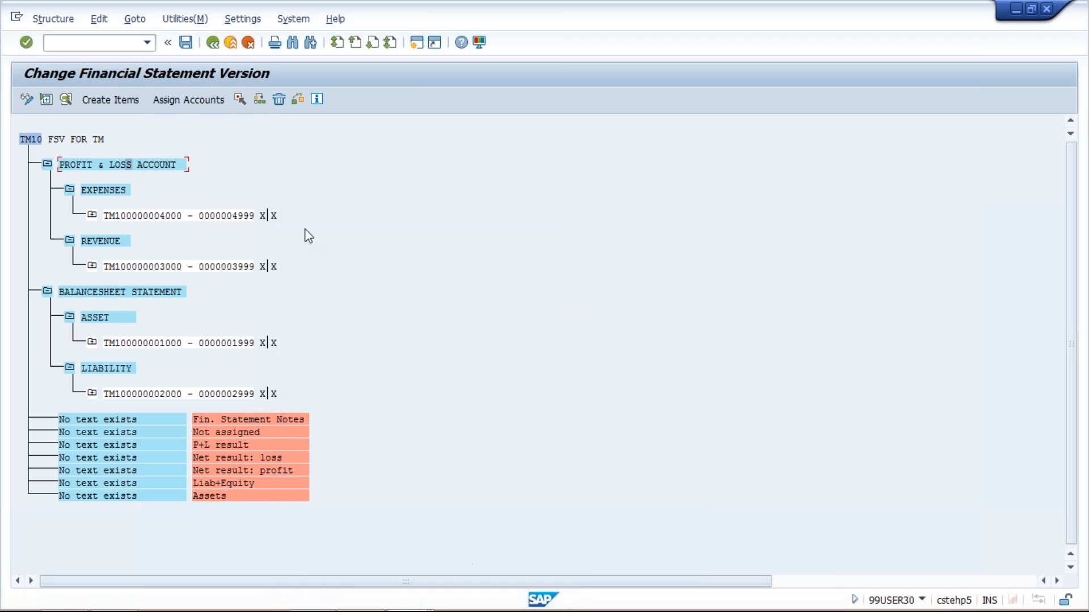
click(186, 43)
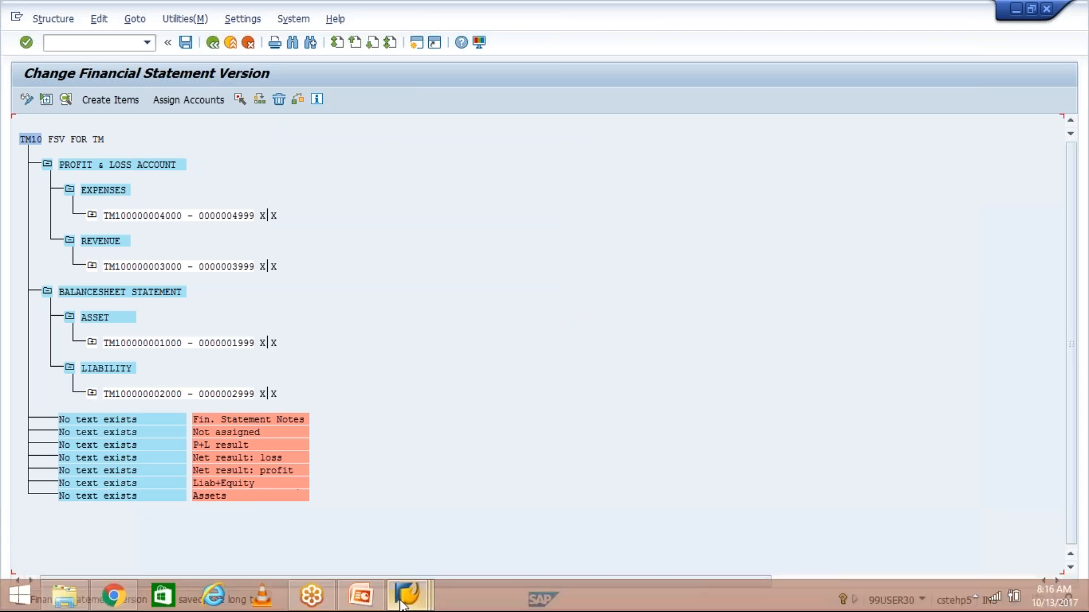
- Rerun the Financial Statements report to check the heading's reduced indentation, and return to the TM10 financial statement version structure
click(407, 595)
click(548, 525)
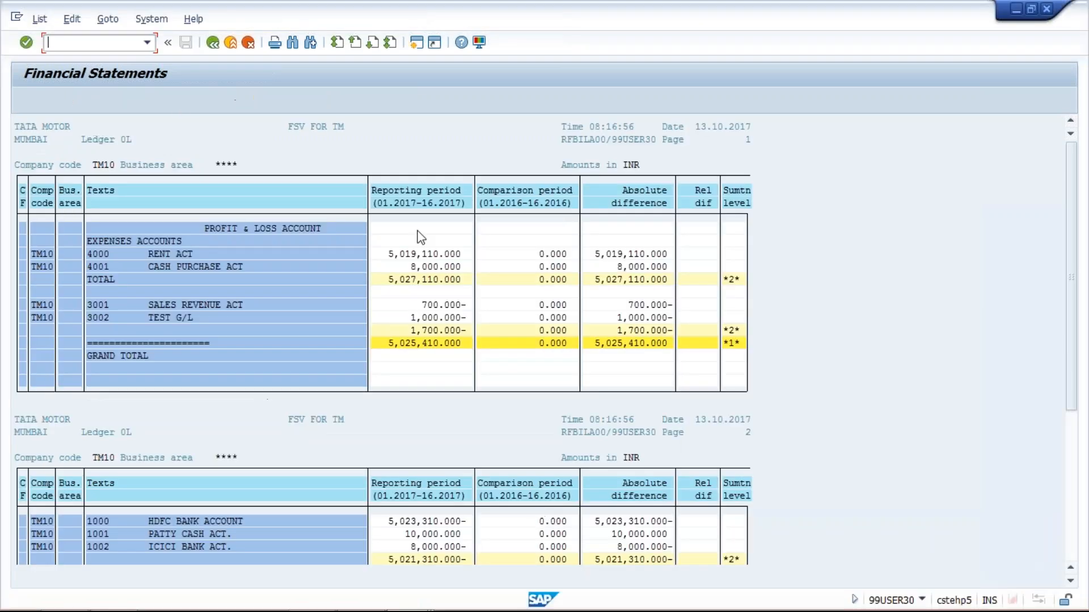
click(213, 43)
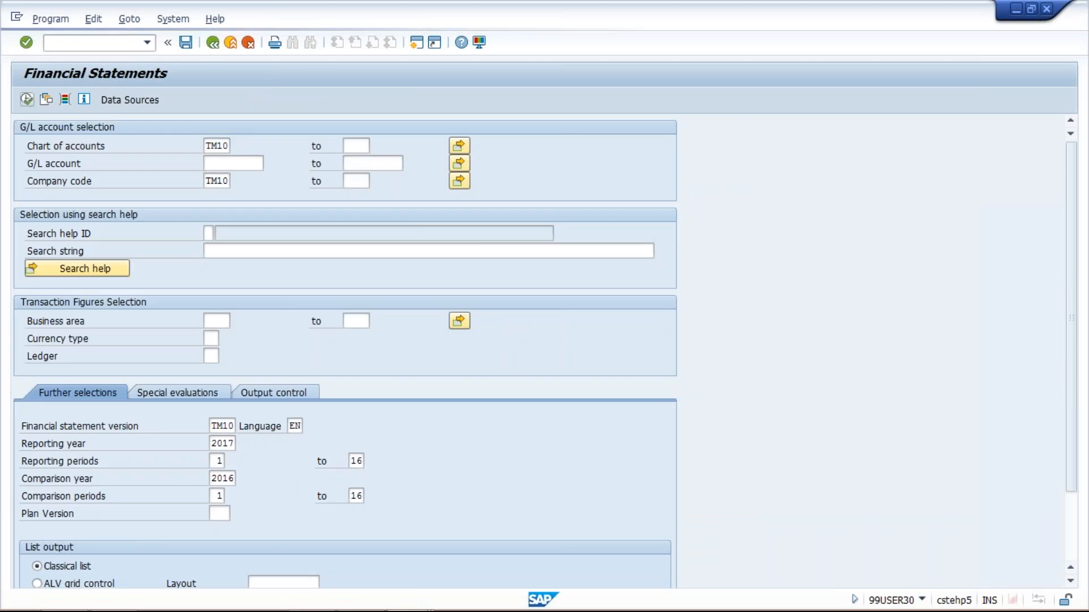
key(F8)
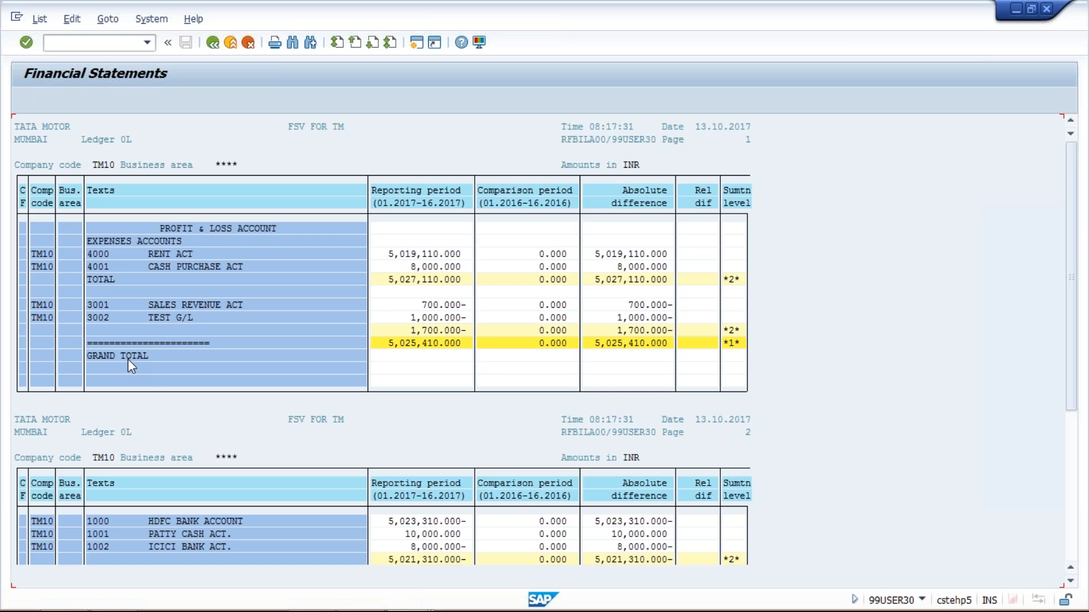
key(alt+Tab)
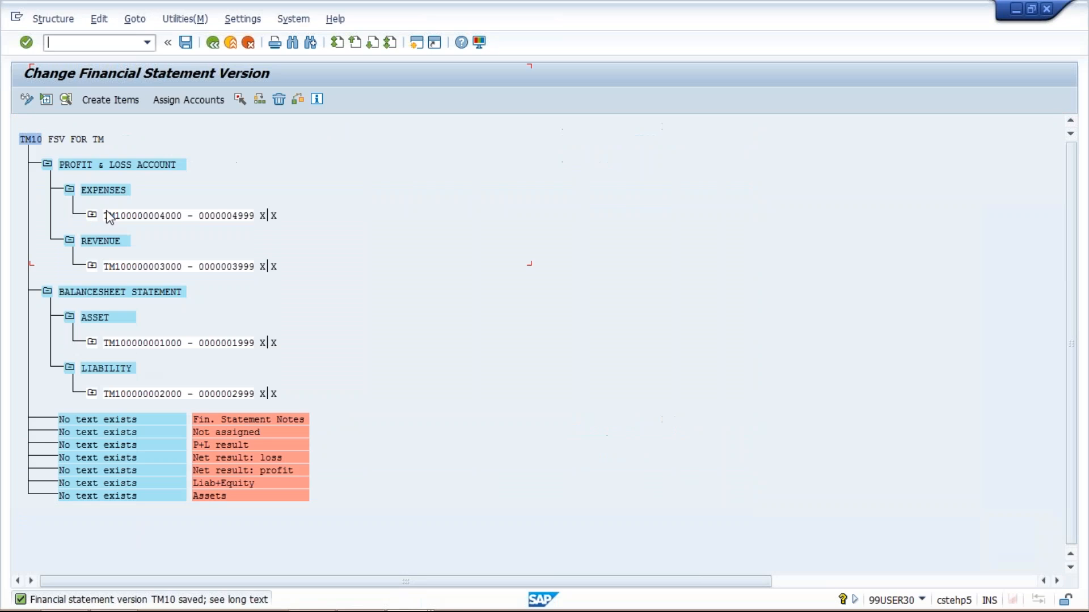
- Enter REVENUE as the start-of-group text and TOTAL as the end-of-group text of the REVENUE item
click(108, 240)
double_click(107, 239)
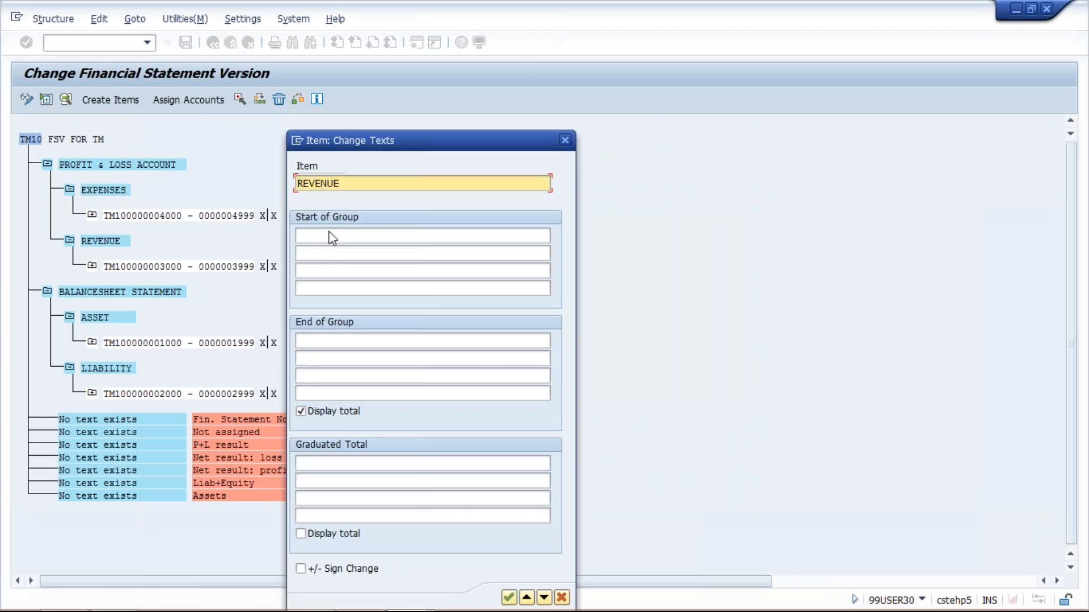
click(330, 236)
text(REVENUE)
click(327, 339)
text(T)
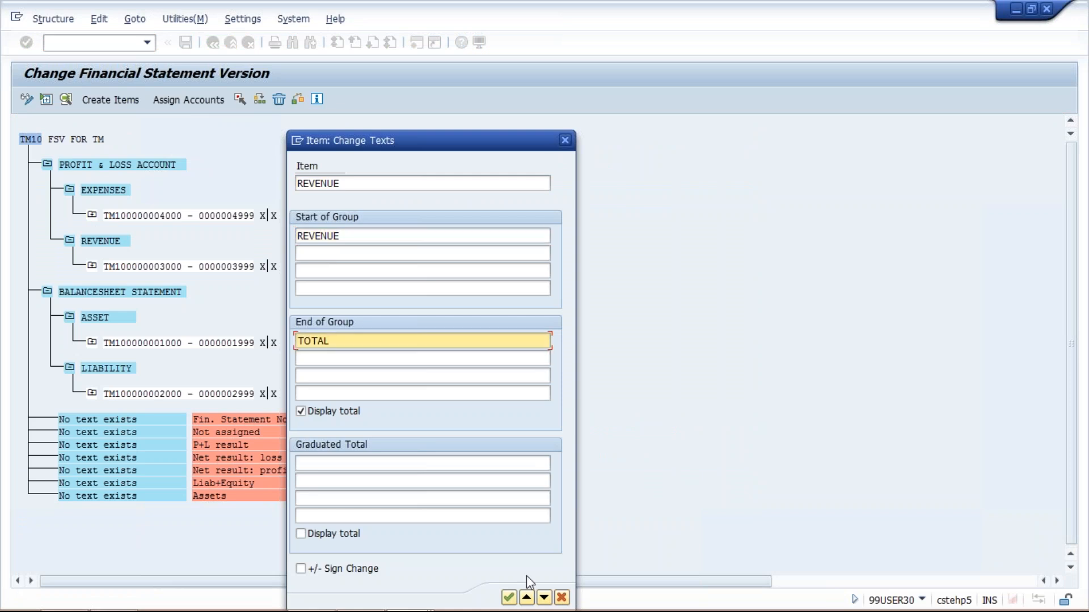
click(510, 600)
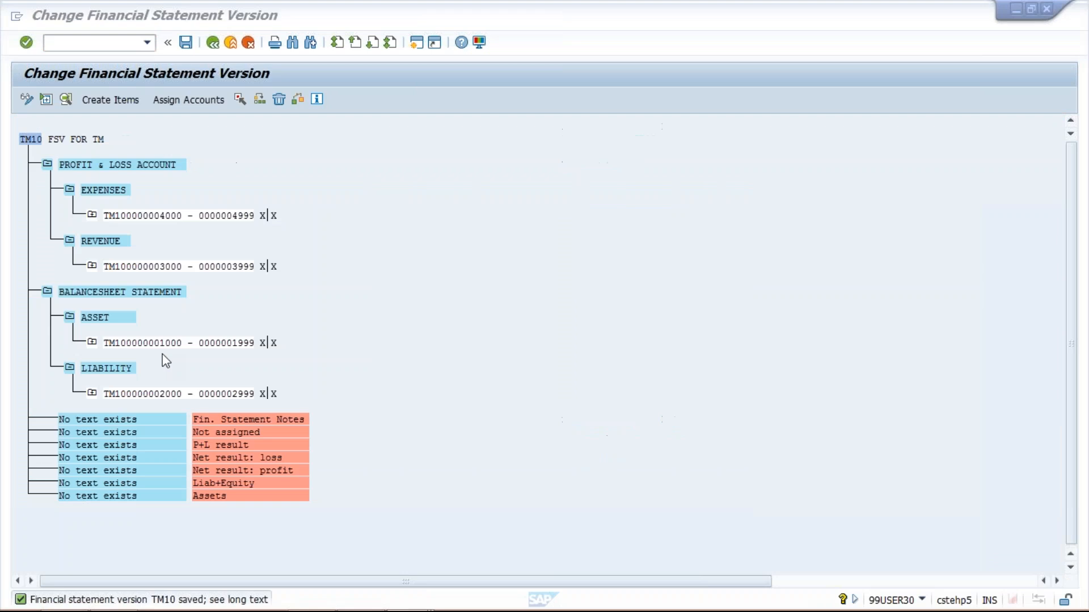
- Indent the GRAND TOTAL end-of-group text of the PROFIT & LOSS ACCOUNT item with leading spaces and save the financial statement version
click(129, 165)
double_click(129, 166)
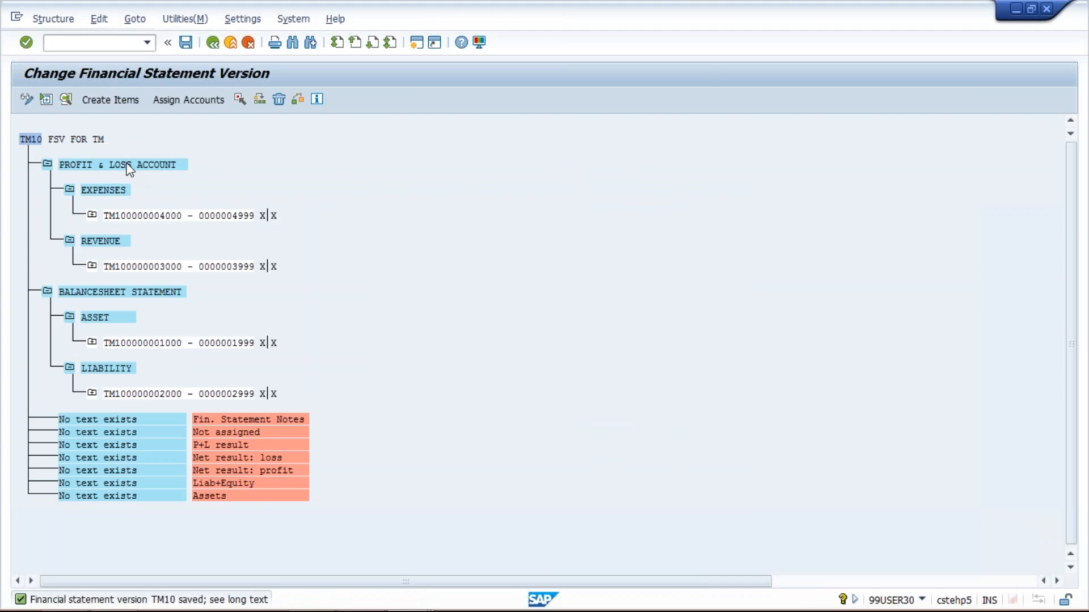
click(299, 360)
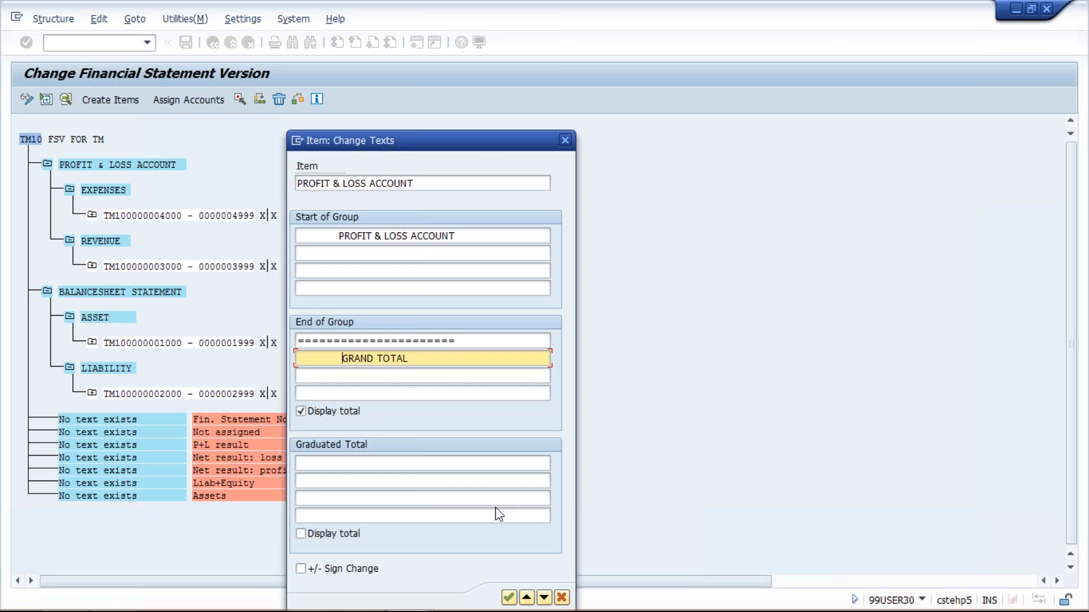
click(509, 597)
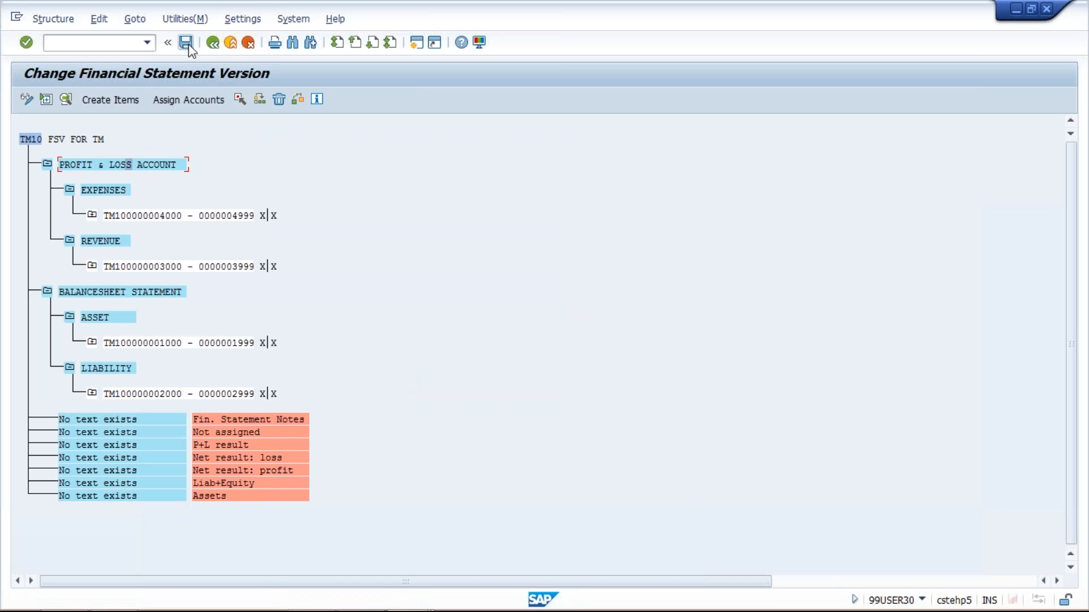
click(189, 49)
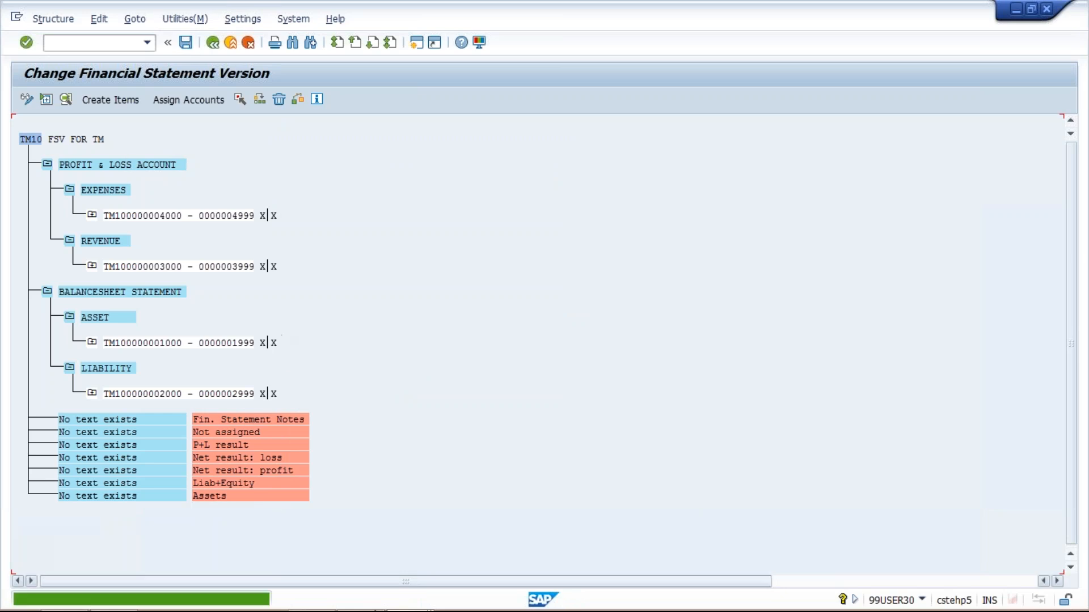
- Rerun the Financial Statements report to check the REVENUE texts and the GRAND TOTAL indentation, and return to the TM10 financial statement version structure
click(411, 601)
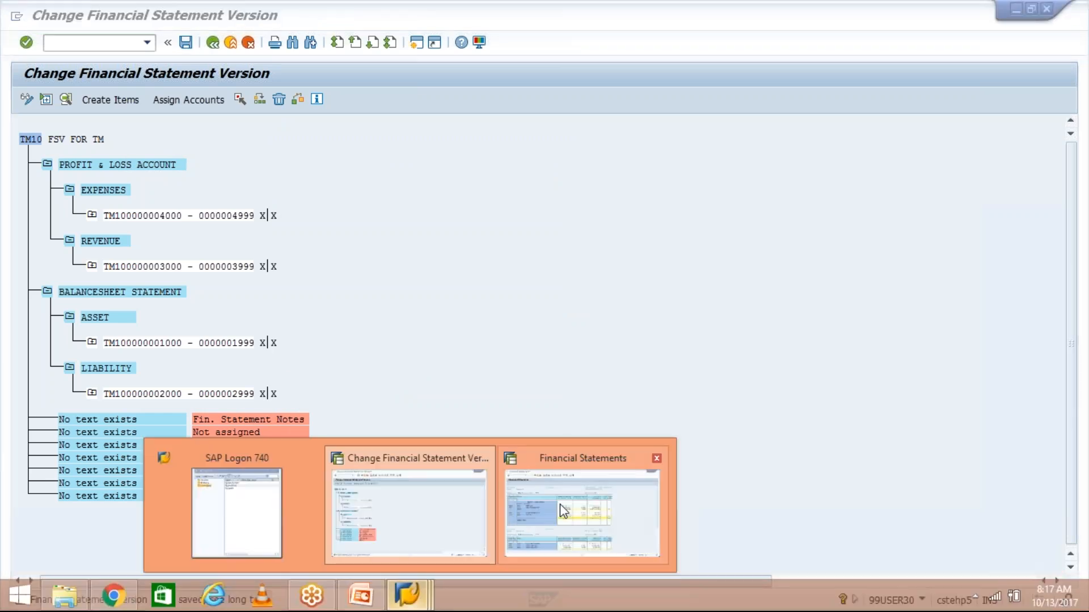
click(560, 504)
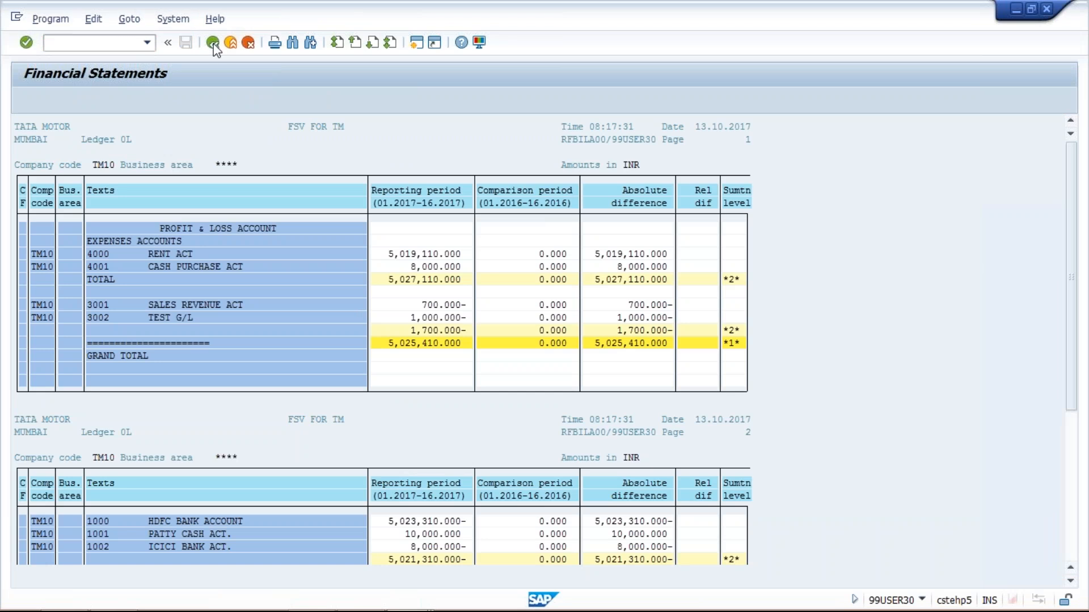
click(230, 43)
click(27, 97)
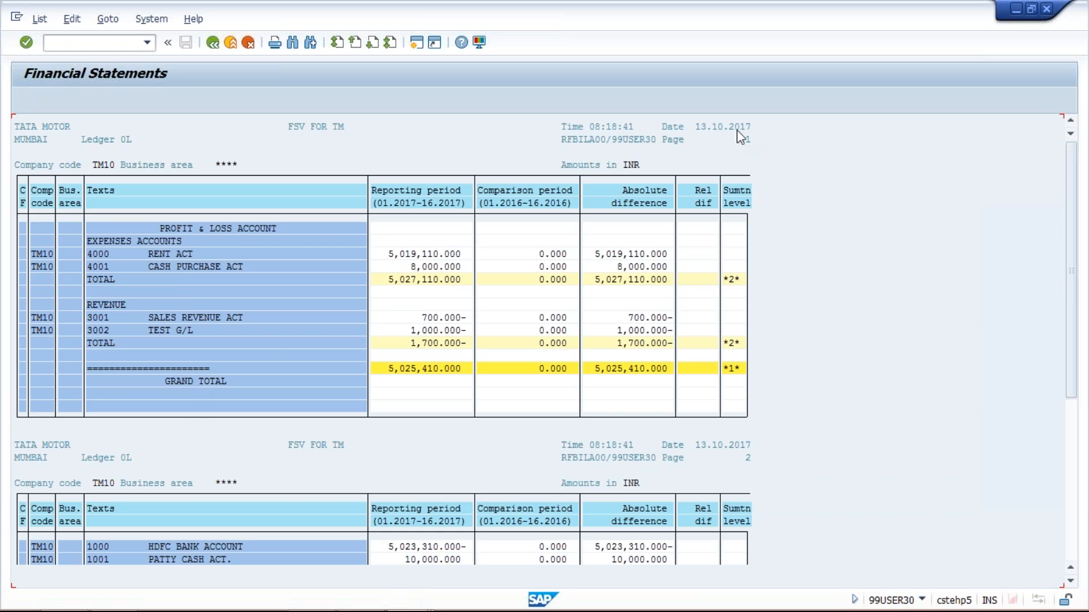
click(1065, 37)
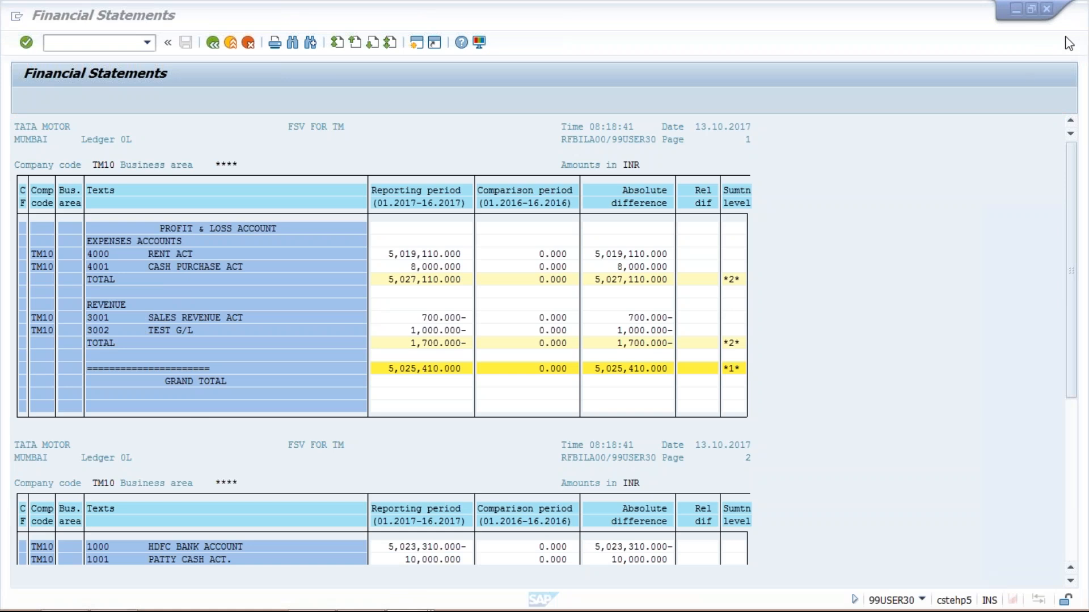
click(1069, 43)
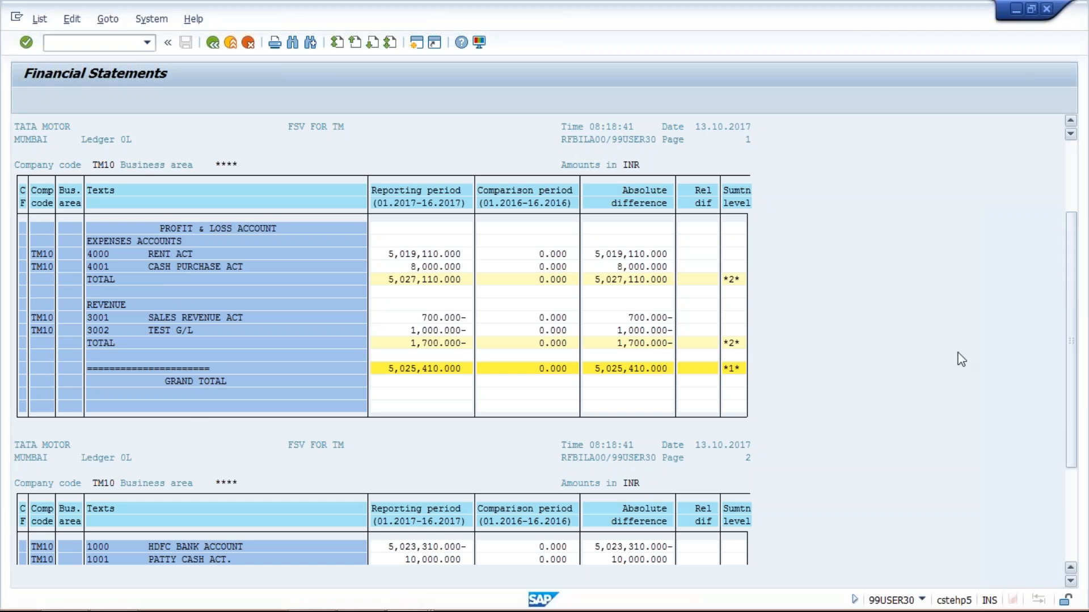
scroll(414, 513, down, 2)
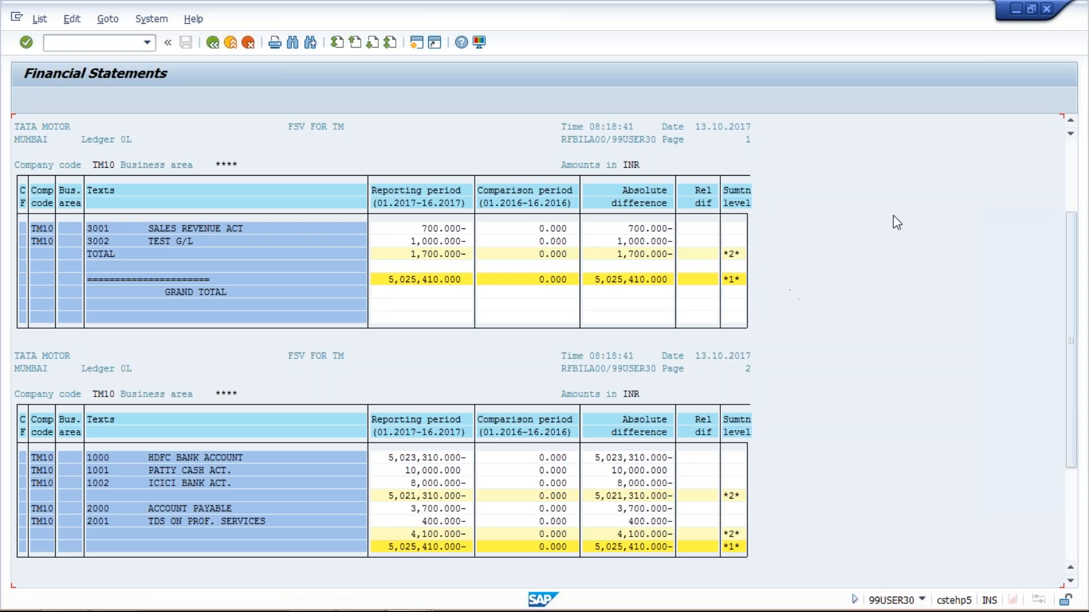
click(1073, 153)
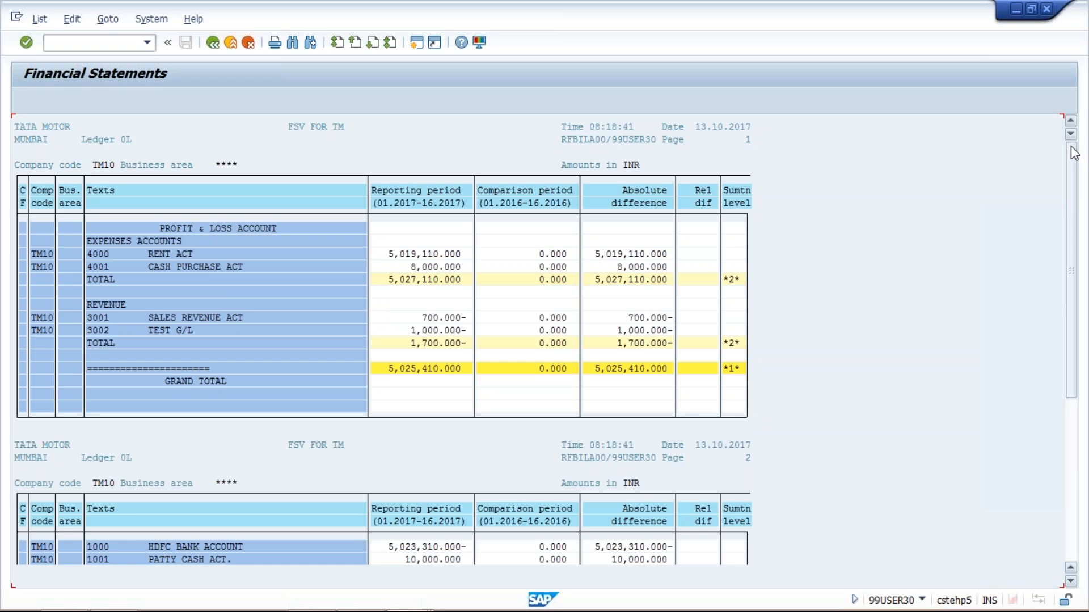
mouse_move(571, 595)
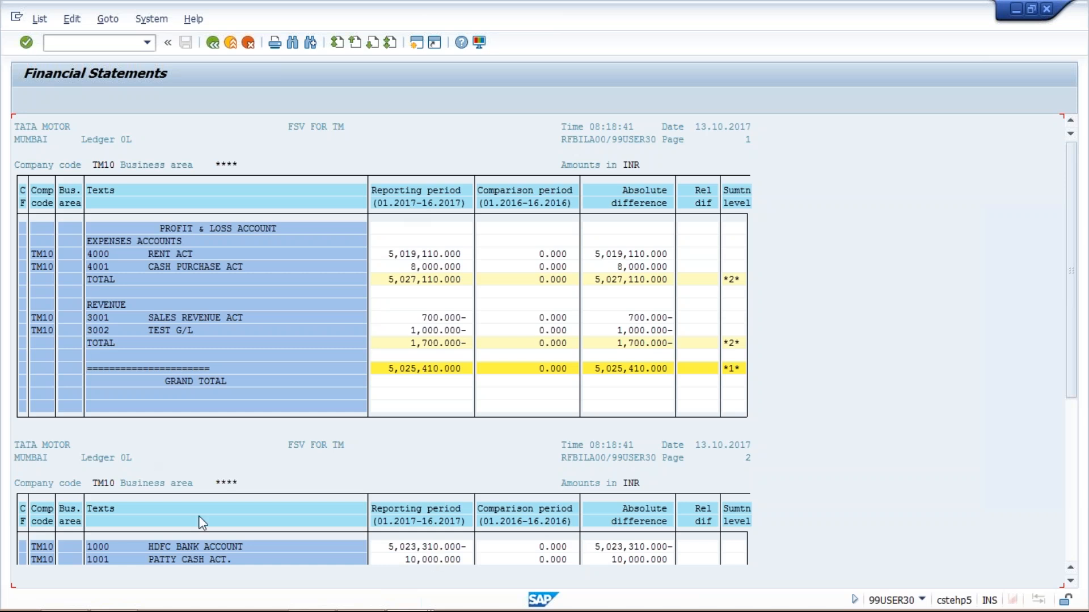
click(407, 598)
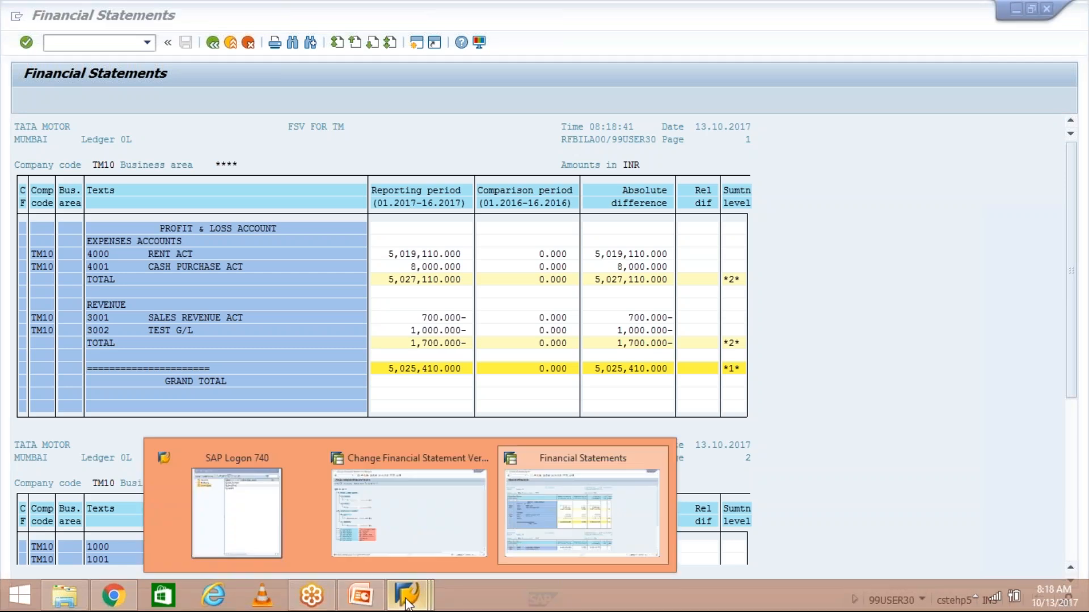
click(435, 524)
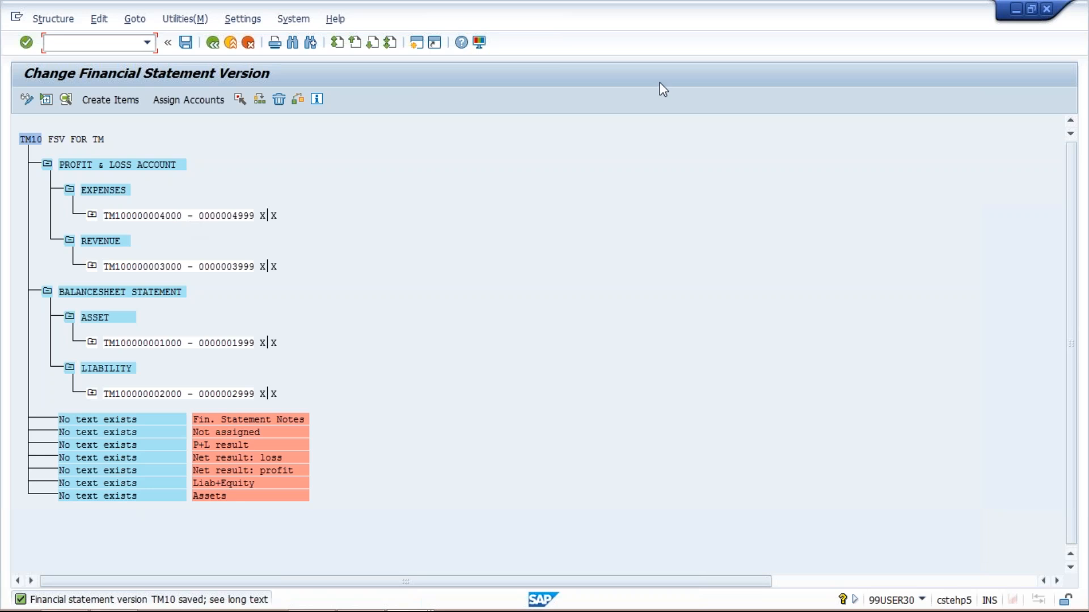
- Switch back to the Financial Statements report to review the formatted profit and loss section
key(alt+Tab)
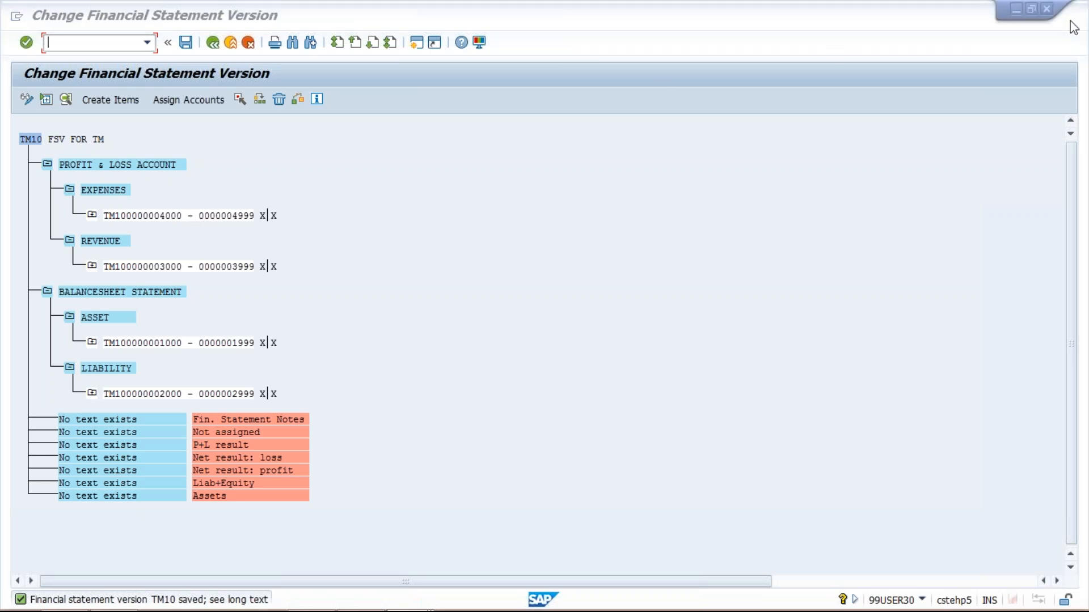
click(513, 411)
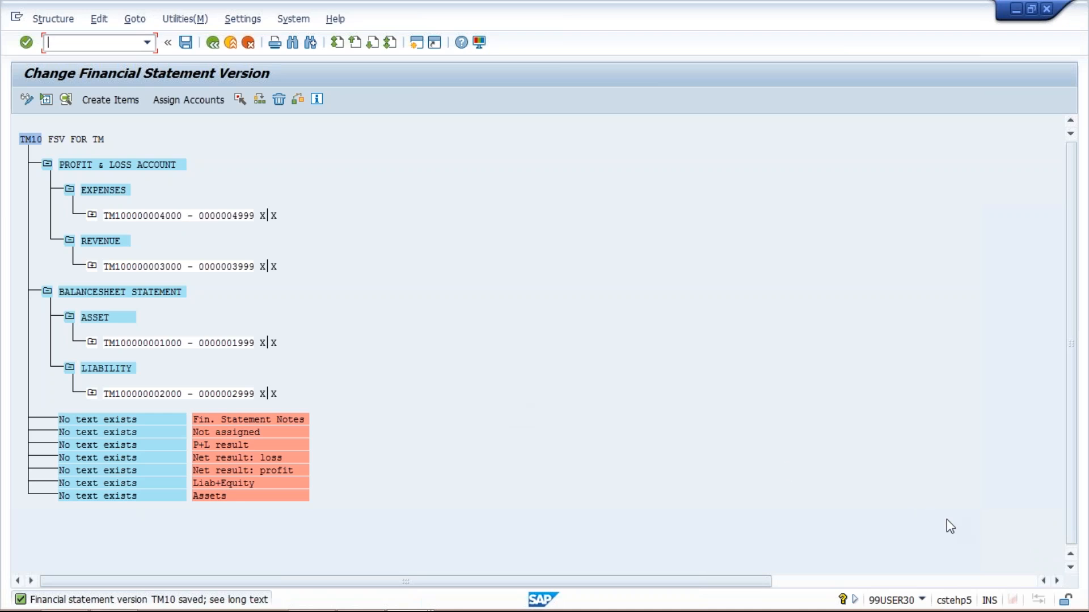
key(alt+Tab)
click(652, 469)
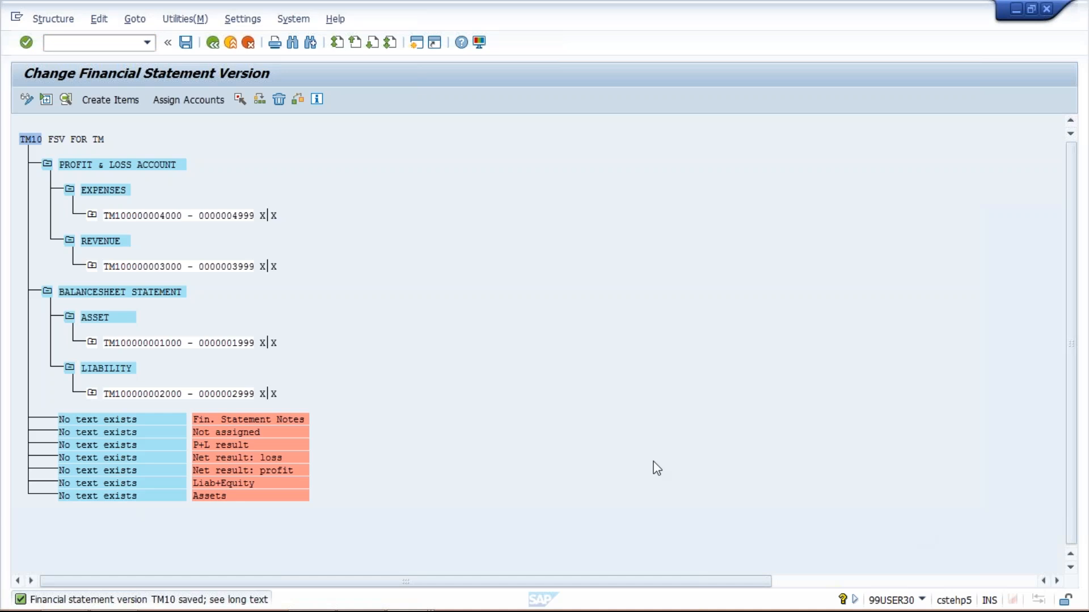
click(408, 596)
click(576, 525)
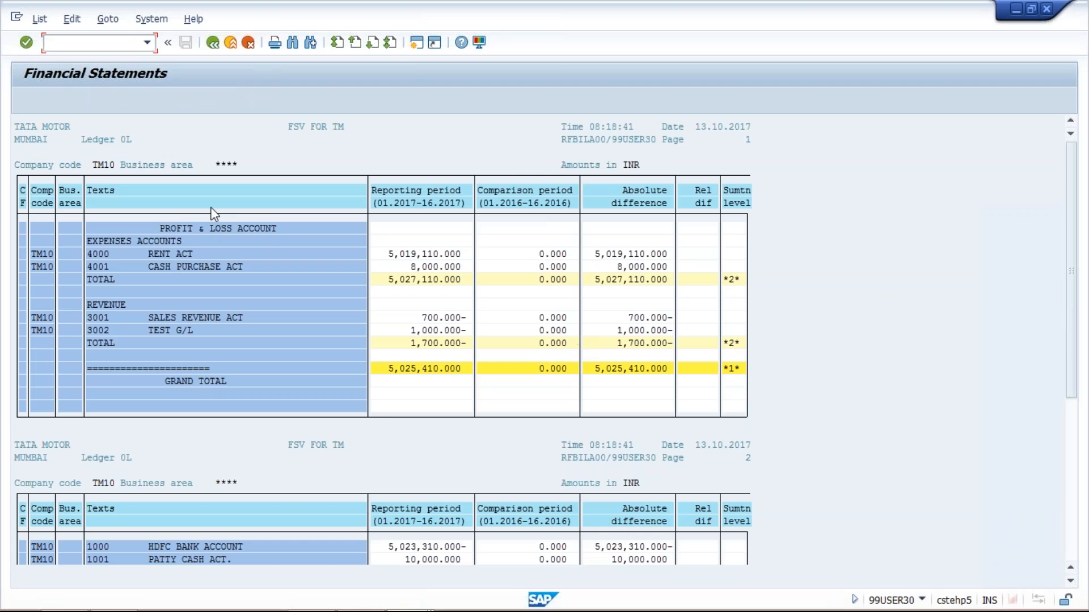